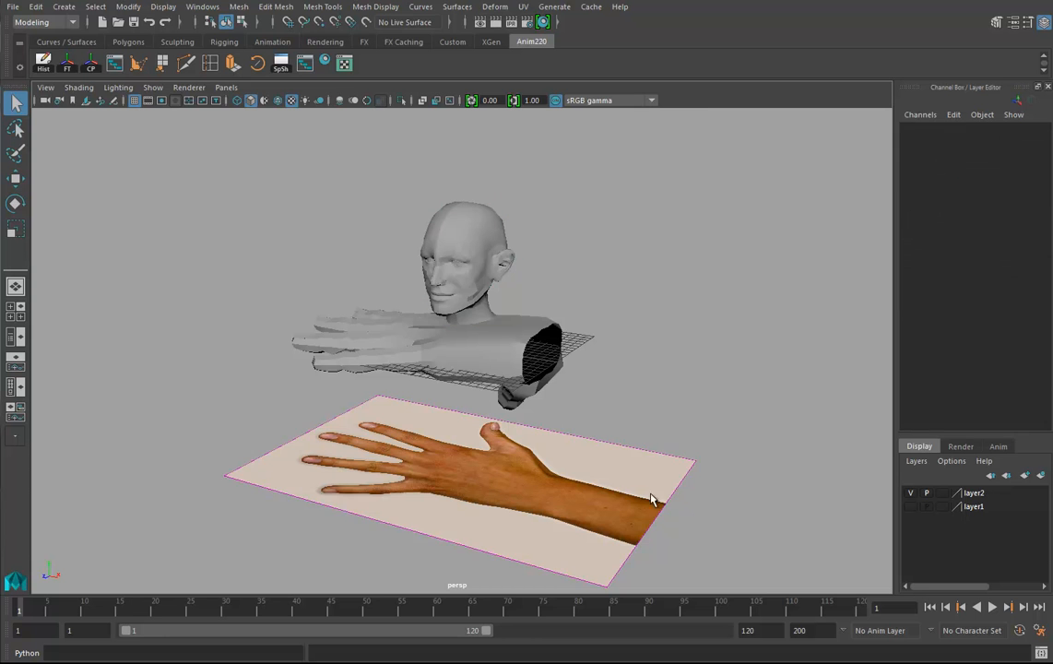
Delete the hand reference image plane and rotate the hand mesh to 180 degrees about Y
{"action": "key", "text": "Delete"}
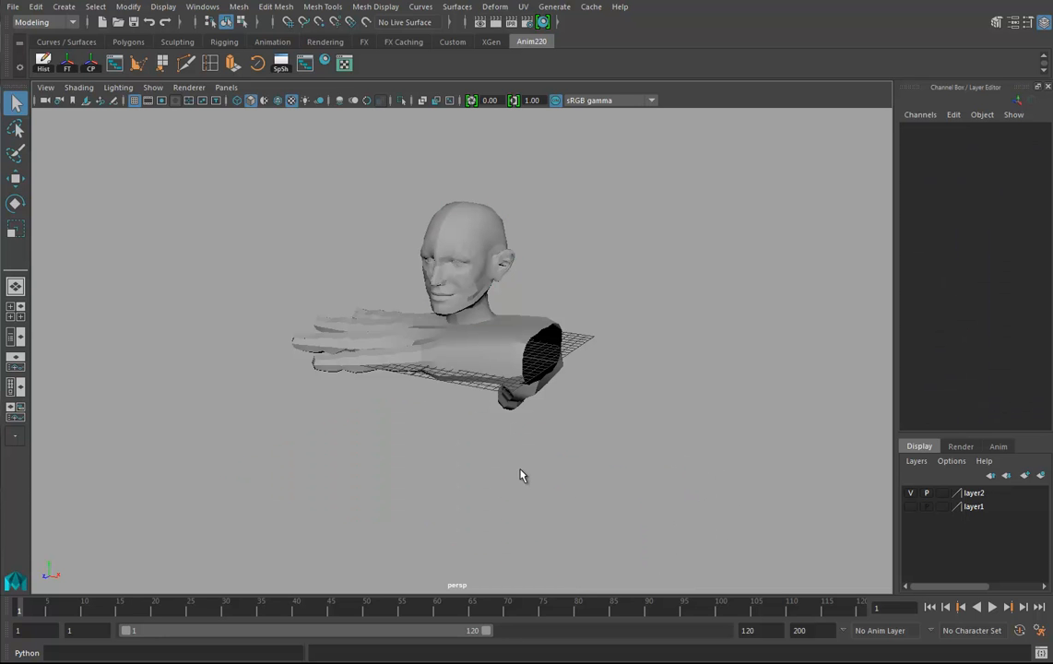
{"action": "left_click", "coordinate": [464, 333]}
{"action": "left_click_drag", "start_coordinate": [477, 381], "coordinate": [503, 382], "text": "alt"}
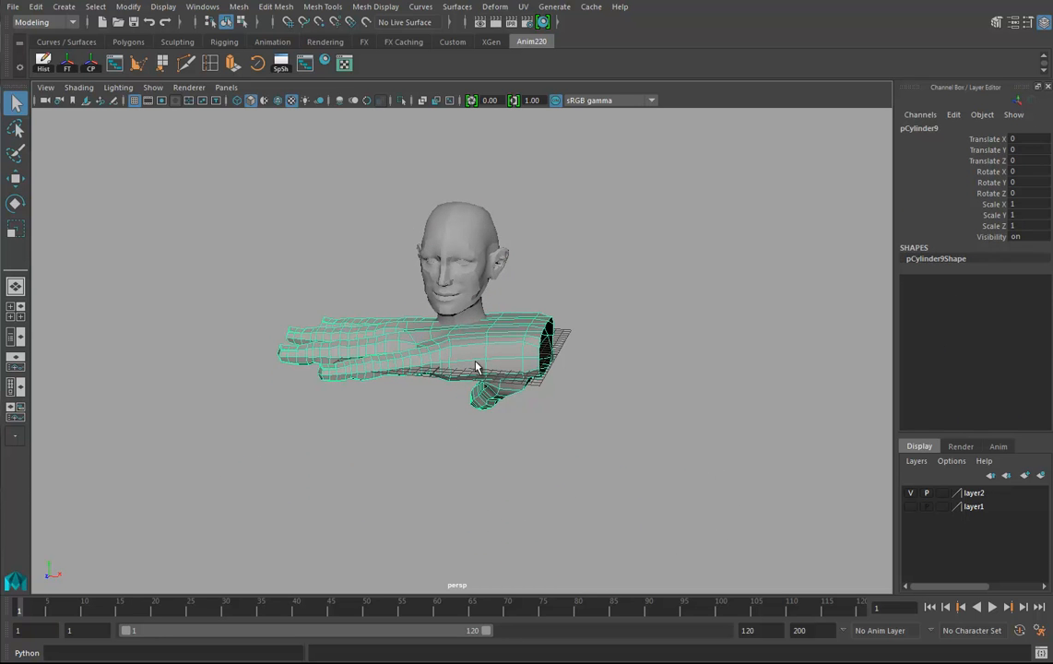
{"action": "key", "text": "e"}
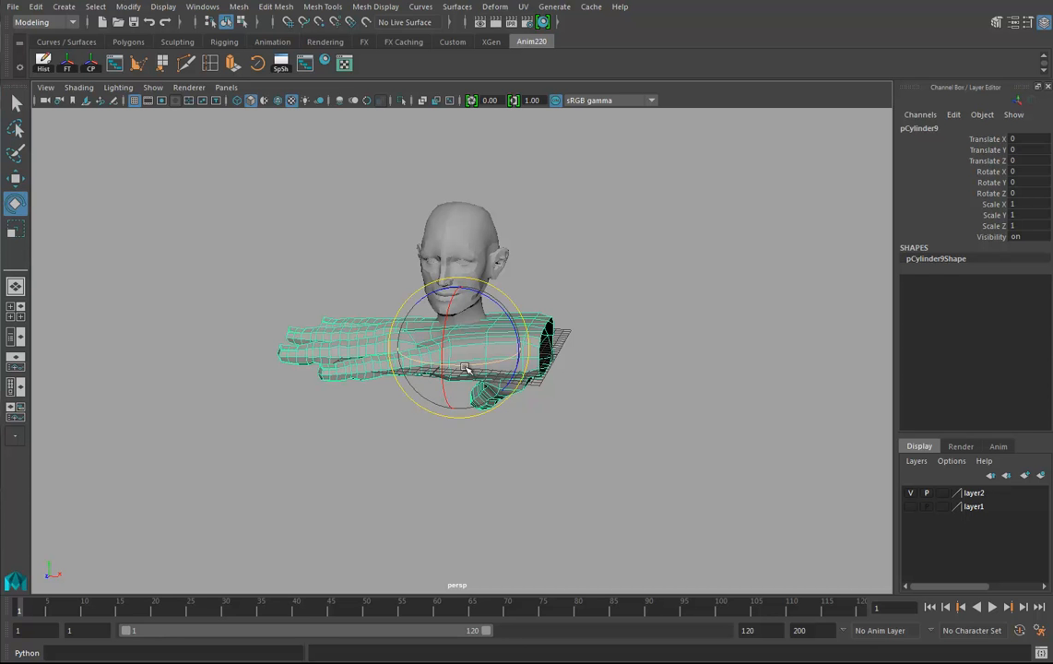
{"action": "left_click_drag", "start_coordinate": [484, 366], "coordinate": [636, 364]}
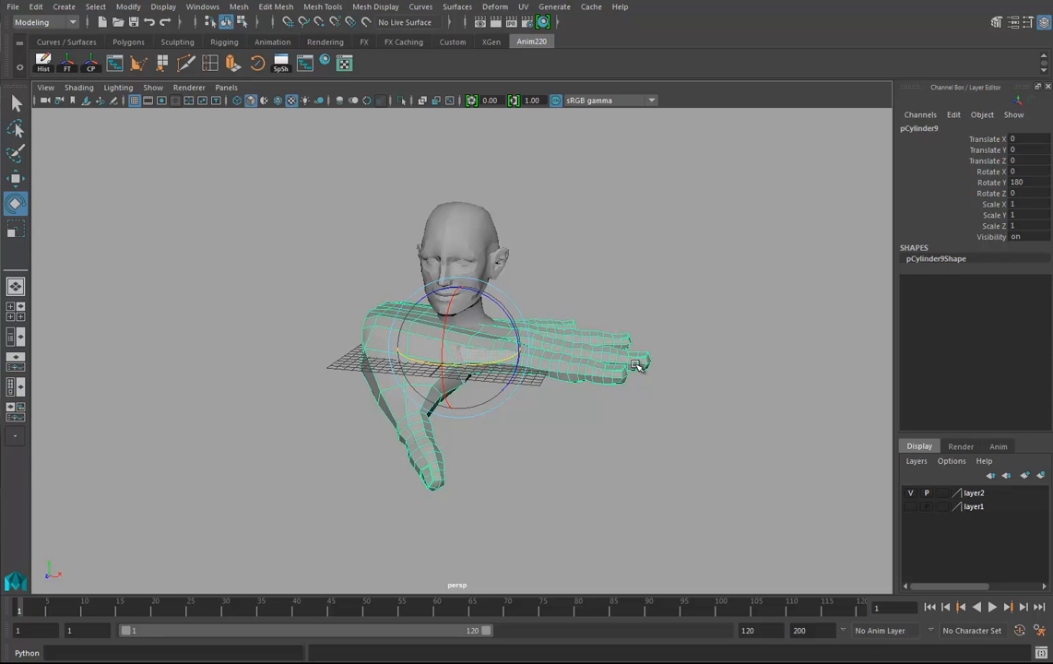
Scale the hand mesh down uniformly to about 0.312
{"action": "middle_click_drag", "start_coordinate": [604, 444], "coordinate": [624, 440], "text": "alt"}
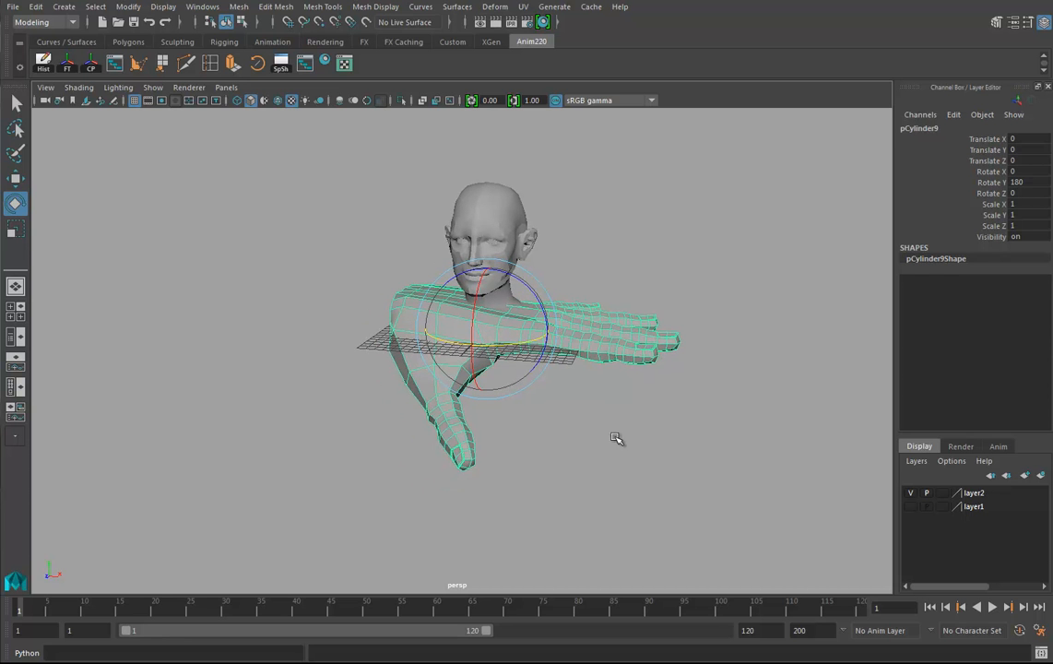
{"action": "right_click_drag", "start_coordinate": [689, 422], "coordinate": [630, 414], "text": "alt"}
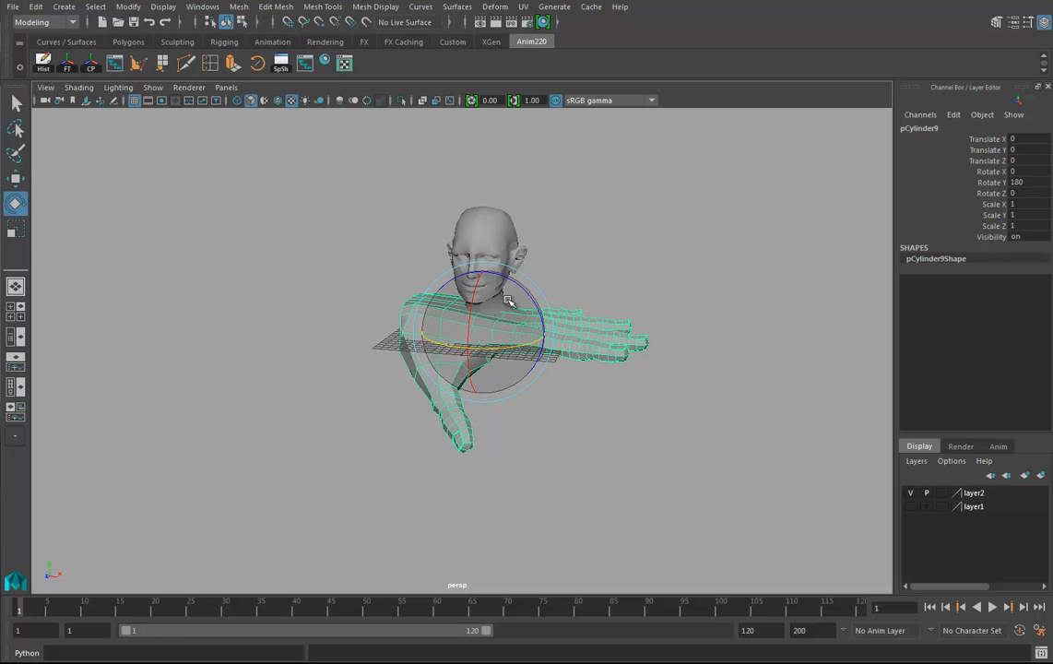
{"action": "left_click_drag", "start_coordinate": [625, 434], "coordinate": [593, 352], "text": "alt"}
{"action": "key", "text": "r"}
{"action": "left_click_drag", "start_coordinate": [475, 330], "coordinate": [367, 346]}
Move the hand mesh sideways away from the head to about 35.61 in Translate X
{"action": "key", "text": "w"}
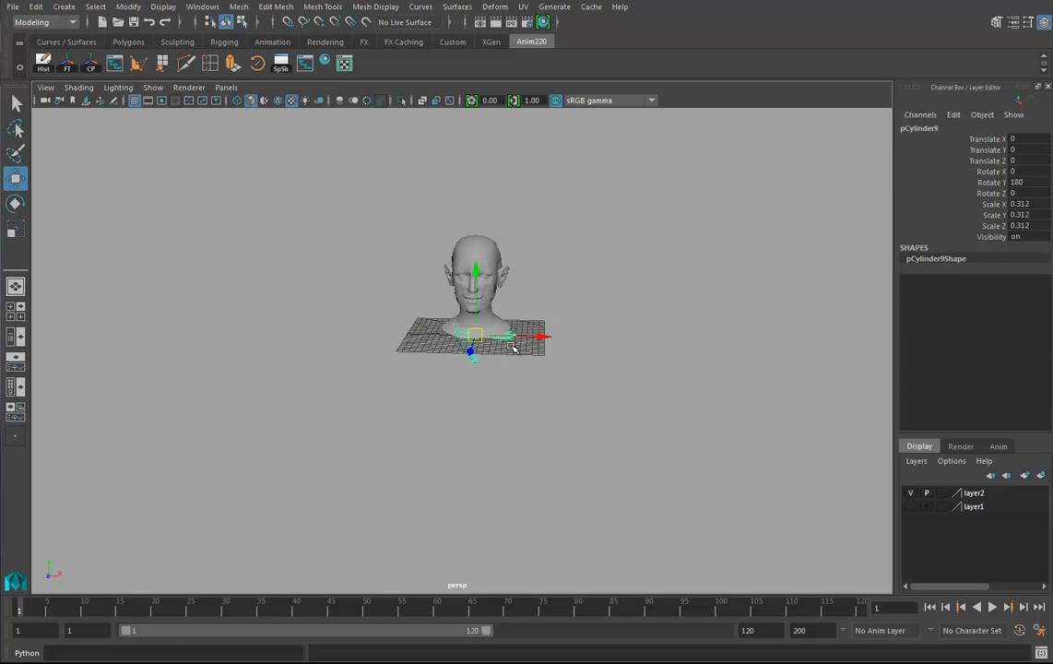
{"action": "left_click_drag", "start_coordinate": [540, 337], "coordinate": [754, 339]}
{"action": "left_click_drag", "start_coordinate": [621, 388], "coordinate": [629, 355], "text": "alt"}
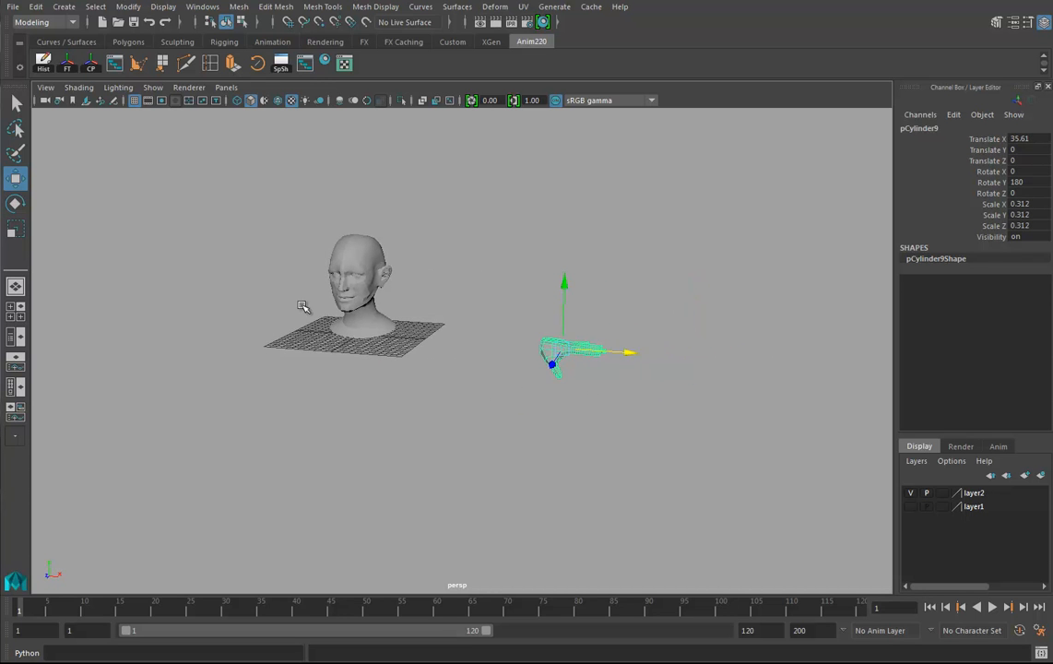
Raise the head and hand meshes together above the grid to about 66.99 in Translate Y
{"action": "left_click", "coordinate": [374, 283]}
{"action": "left_click_drag", "start_coordinate": [353, 216], "coordinate": [356, 84]}
{"action": "right_click_drag", "start_coordinate": [517, 351], "coordinate": [346, 442], "text": "alt"}
{"action": "left_click_drag", "start_coordinate": [346, 441], "coordinate": [429, 415], "text": "alt"}
{"action": "left_click_drag", "start_coordinate": [414, 270], "coordinate": [416, 139]}
{"action": "left_click_drag", "start_coordinate": [602, 372], "coordinate": [532, 385], "text": "alt"}
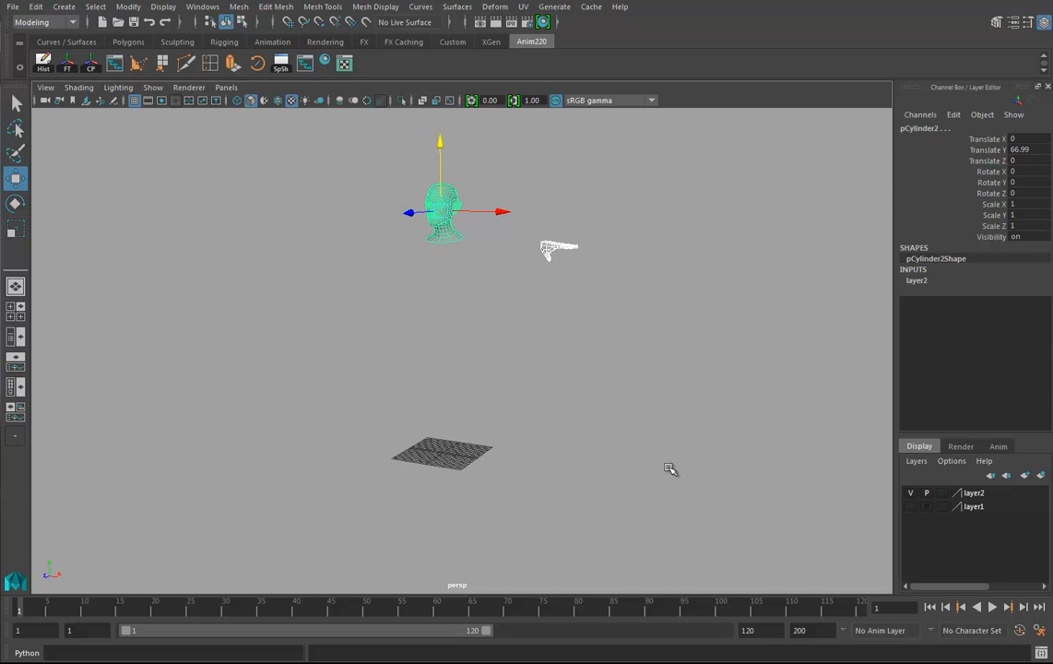
{"action": "left_click_drag", "start_coordinate": [409, 387], "coordinate": [422, 286], "text": "alt"}
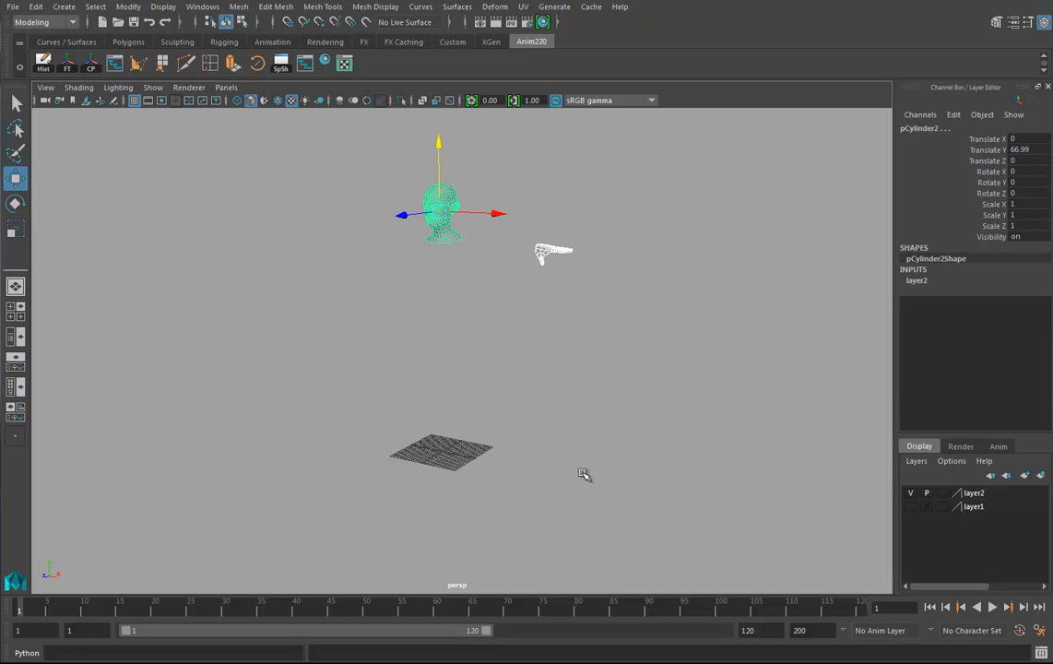
Activate the Distance Tool and change the viewport to a layout with two panes side by side
{"action": "left_click", "coordinate": [63, 6]}
{"action": "mouse_move", "coordinate": [98, 244]}
{"action": "mouse_move", "coordinate": [96, 218]}
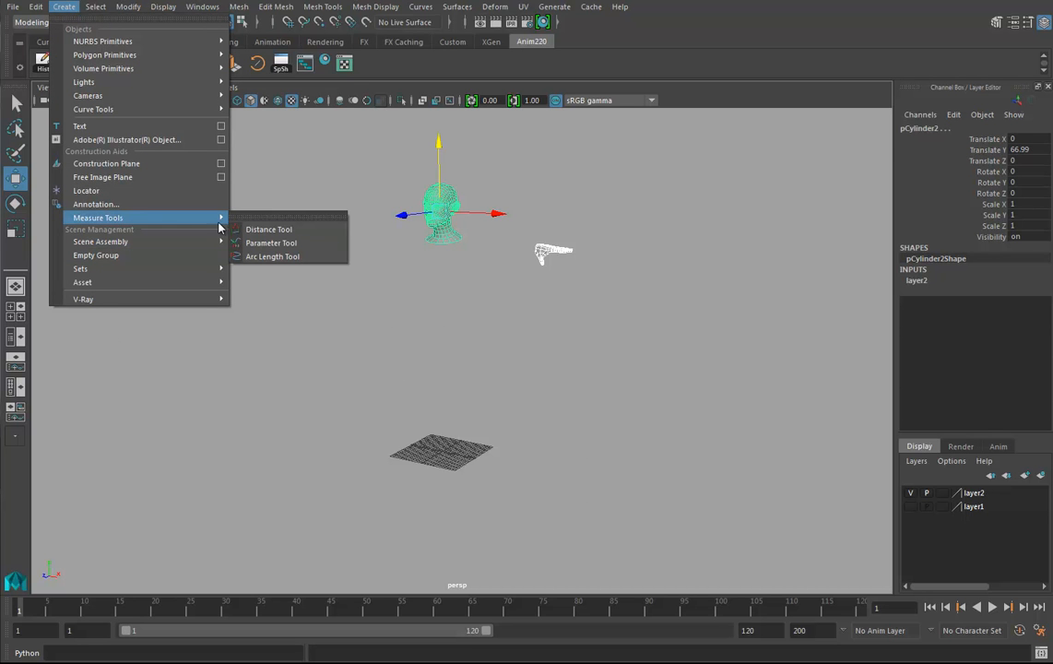
{"action": "left_click", "coordinate": [269, 229]}
{"action": "left_click", "coordinate": [226, 87]}
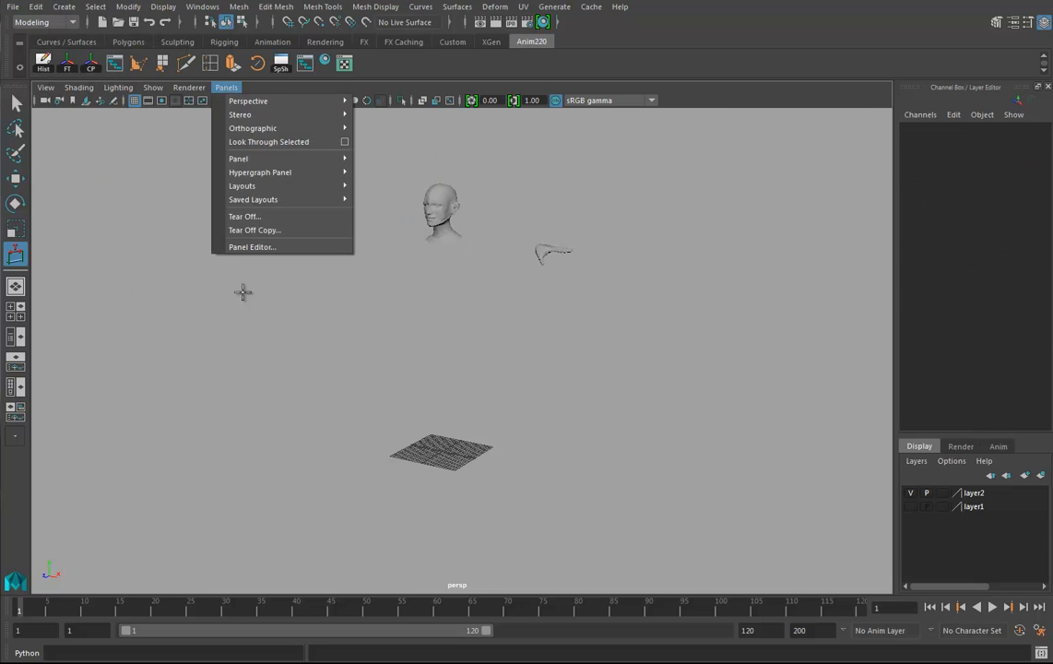
{"action": "mouse_move", "coordinate": [267, 185]}
{"action": "left_click", "coordinate": [419, 206]}
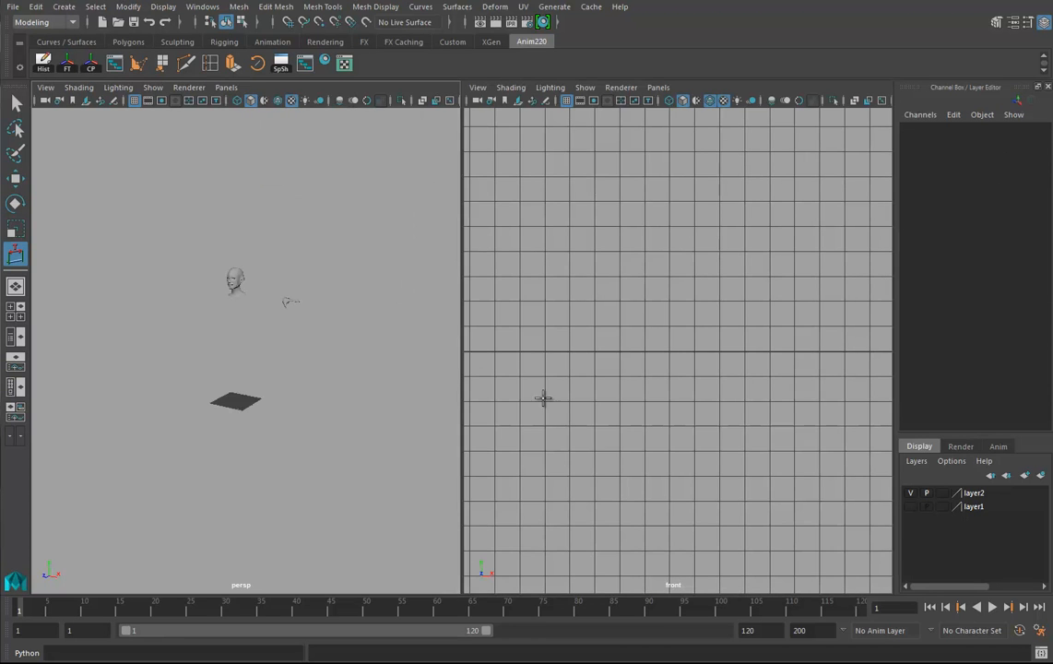
Change the front view pane to the side view and frame the head, the hand and the ground line
{"action": "right_click_drag", "start_coordinate": [644, 386], "coordinate": [359, 367], "text": "alt"}
{"action": "middle_click_drag", "start_coordinate": [627, 353], "coordinate": [705, 447], "text": "alt"}
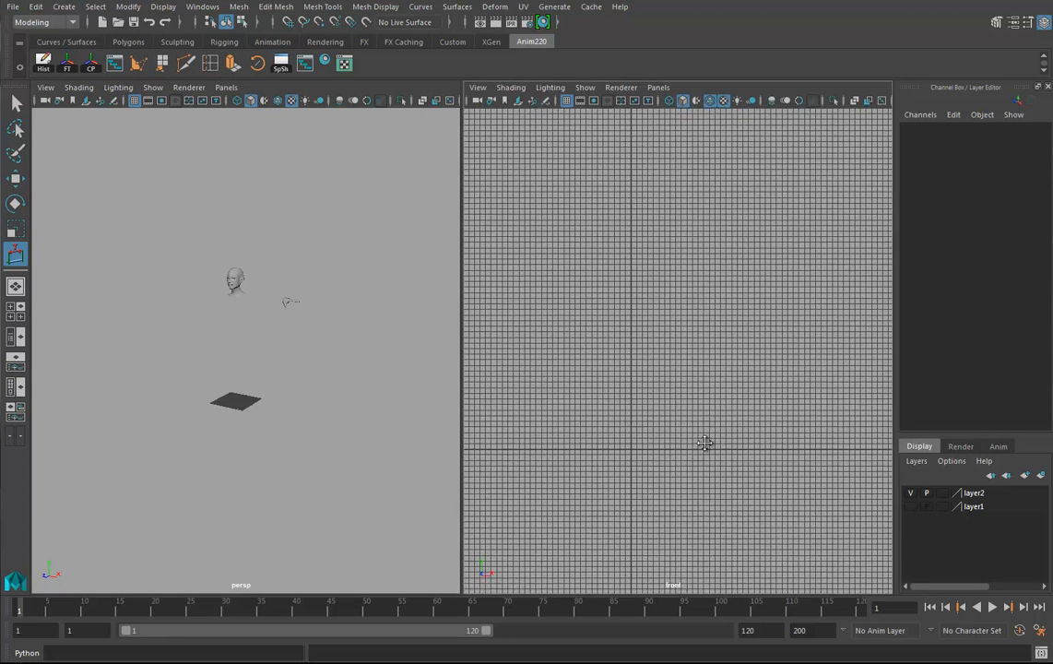
{"action": "middle_click_drag", "start_coordinate": [633, 326], "coordinate": [665, 388], "text": "alt"}
{"action": "right_click_drag", "start_coordinate": [665, 388], "coordinate": [628, 388], "text": "alt"}
{"action": "key", "text": "space"}
{"action": "left_click_drag", "start_coordinate": [627, 385], "coordinate": [693, 388]}
{"action": "middle_click_drag", "start_coordinate": [791, 375], "coordinate": [725, 361], "text": "alt"}
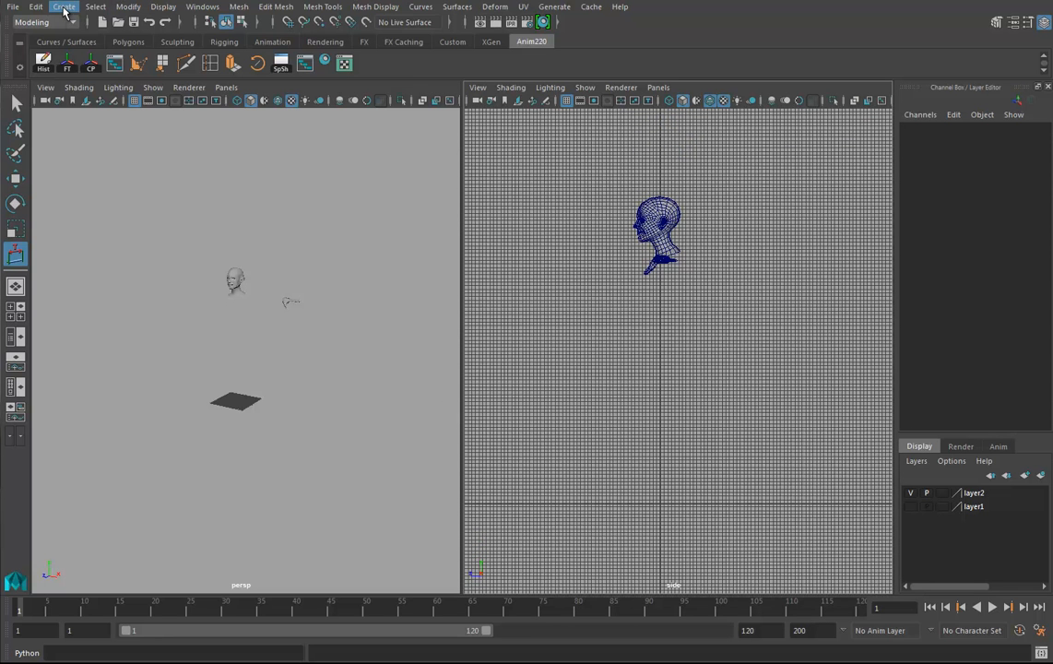
Set the grid's length and width to 200 units, with grid lines every 10 units and 1 subdivision
{"action": "left_click", "coordinate": [159, 9]}
{"action": "left_click", "coordinate": [285, 42]}
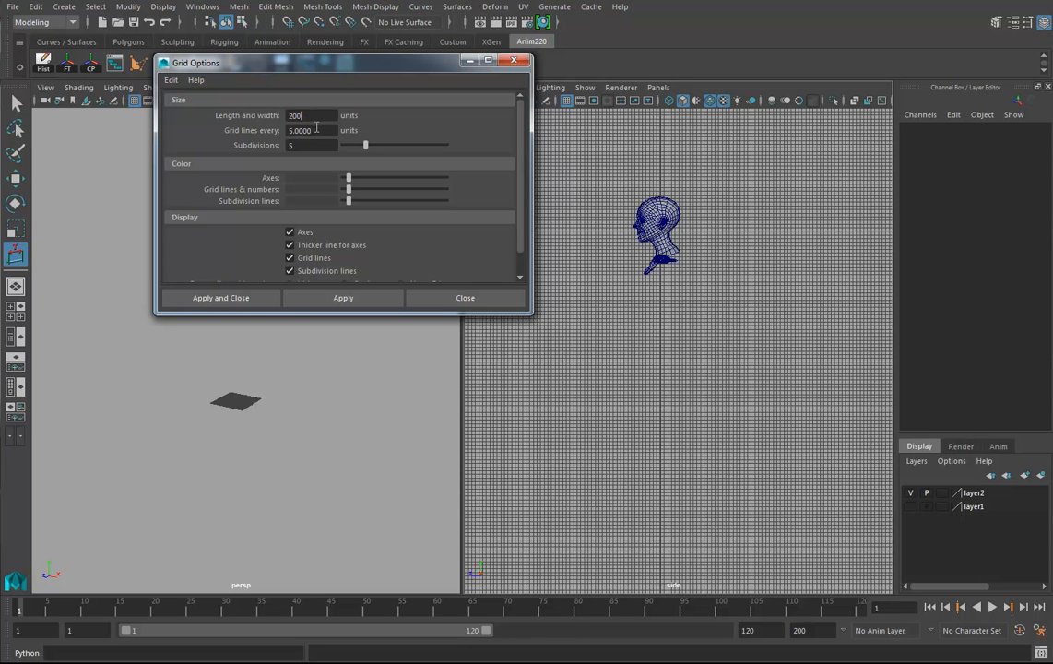
{"action": "double_click", "coordinate": [314, 131]}
{"action": "left_click_drag", "start_coordinate": [361, 146], "coordinate": [276, 152]}
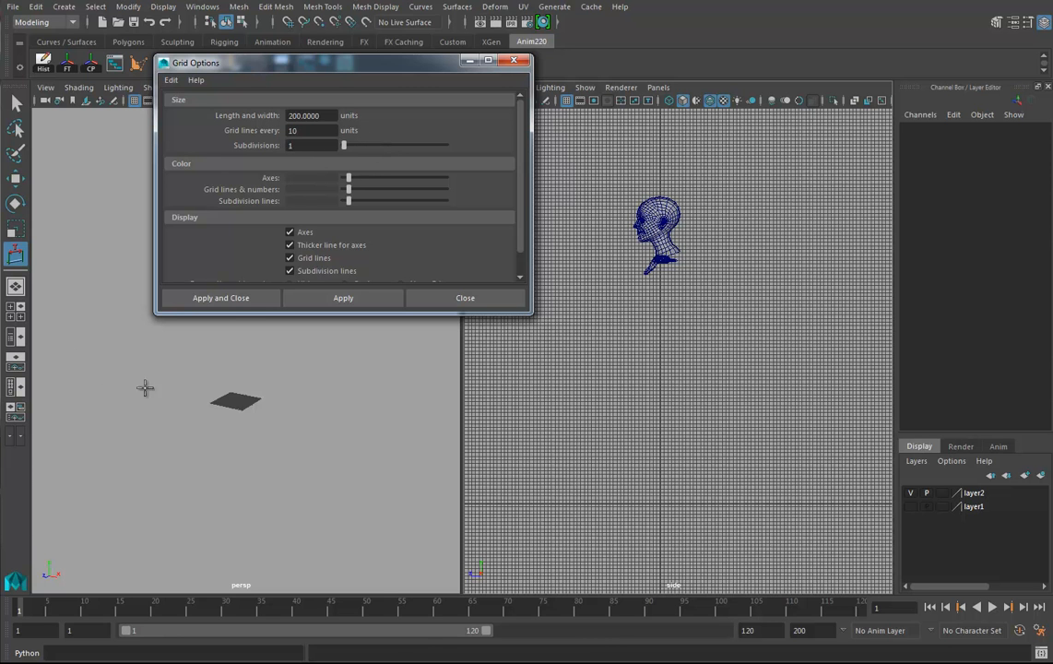
{"action": "left_click", "coordinate": [336, 300]}
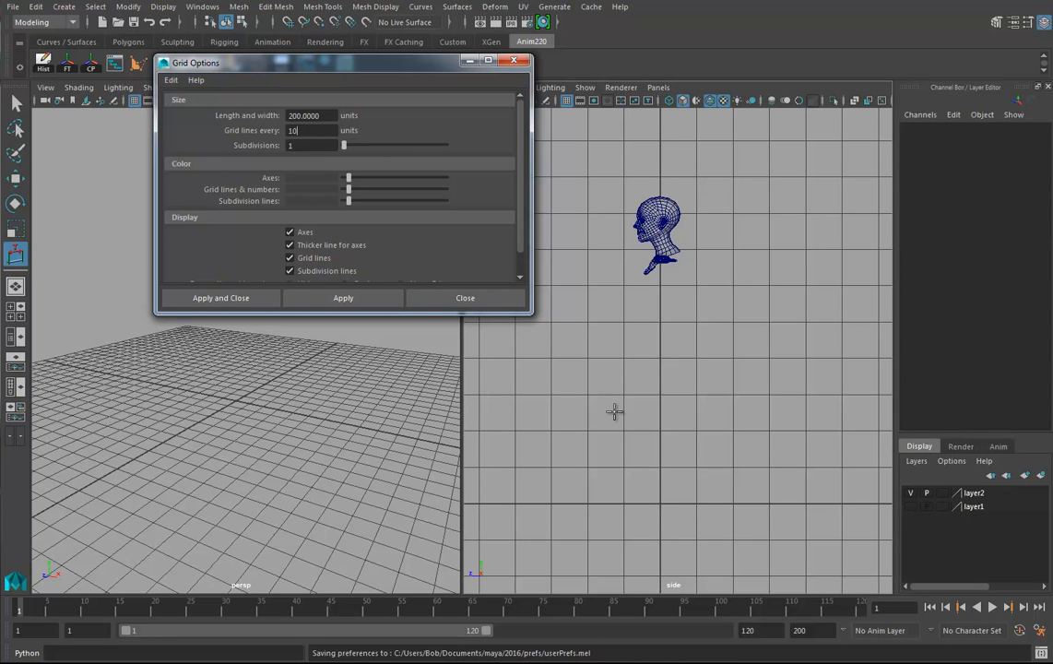
{"action": "left_click", "coordinate": [465, 298]}
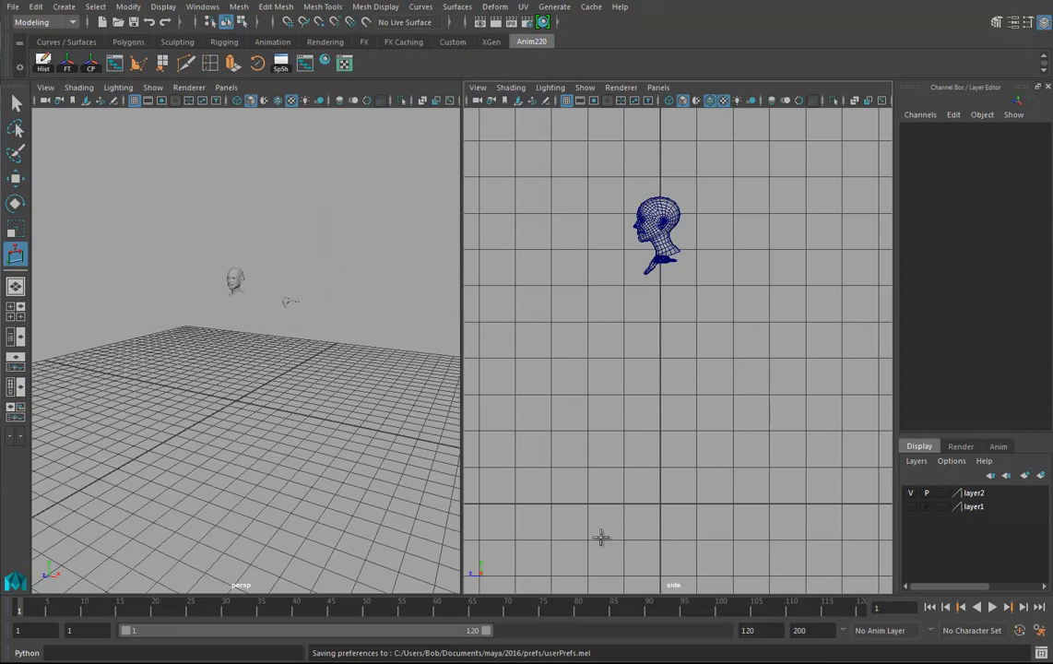
Create a vertical distance measurement in the side view from the grid origin to 90 units above it, snapping both points to the grid
{"action": "left_click", "coordinate": [662, 503]}
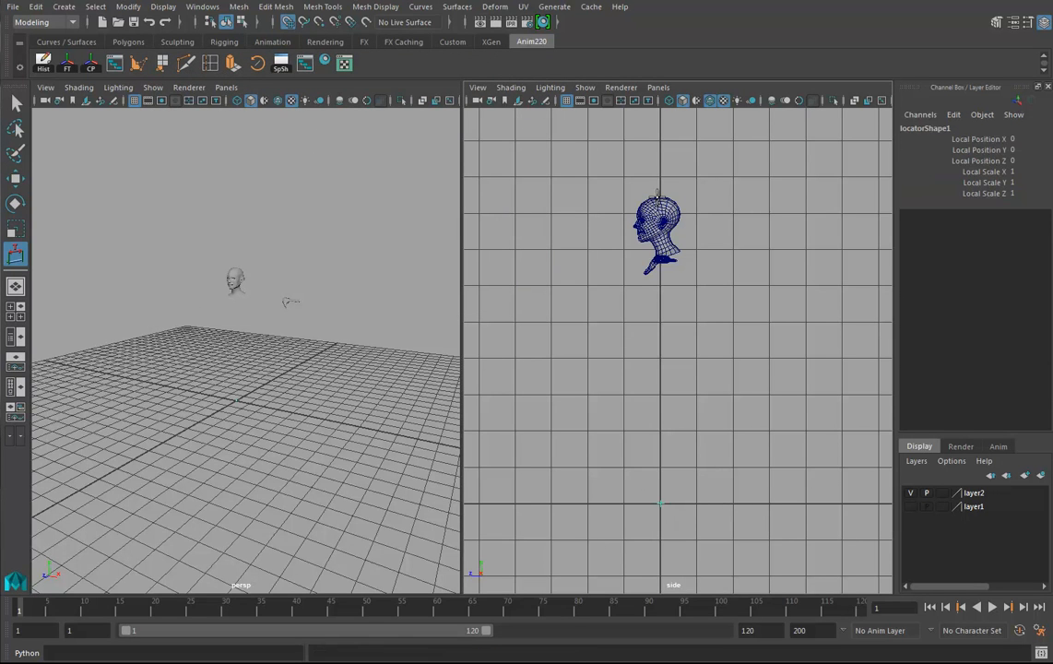
{"action": "left_click", "coordinate": [662, 178]}
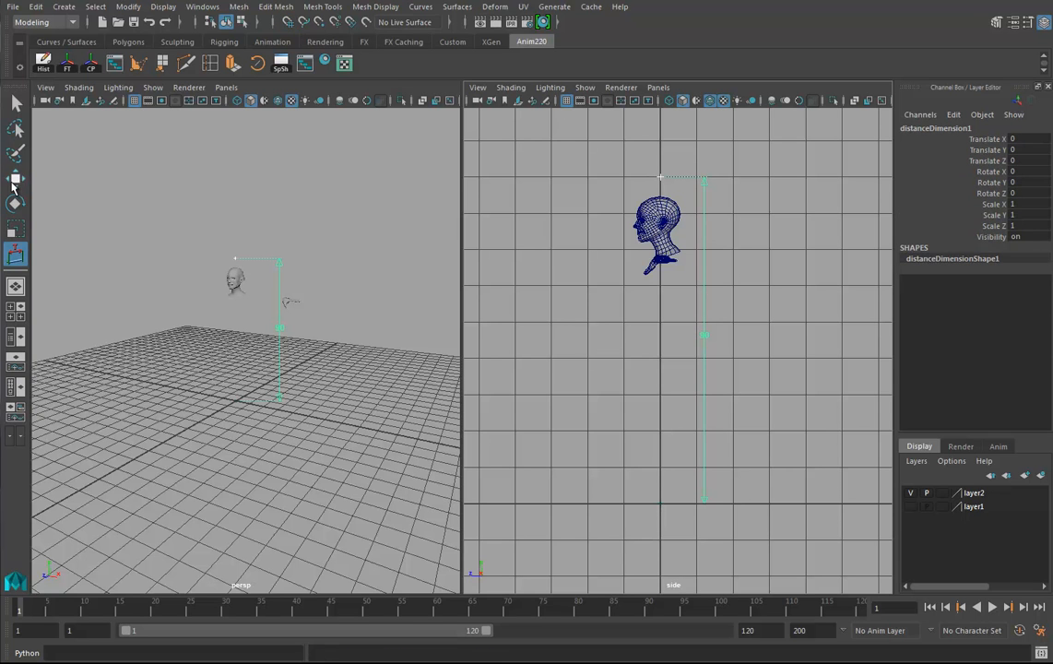
{"action": "key", "text": "w"}
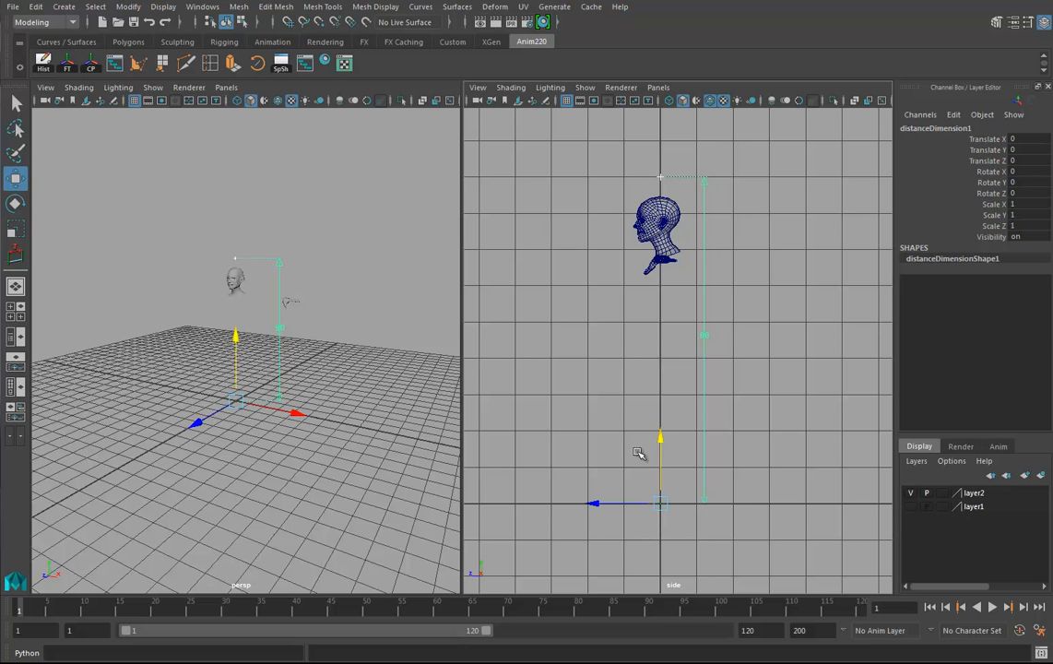
Raise the measurement's upper locator and set its Translate Y to 160
{"action": "left_click", "coordinate": [663, 176]}
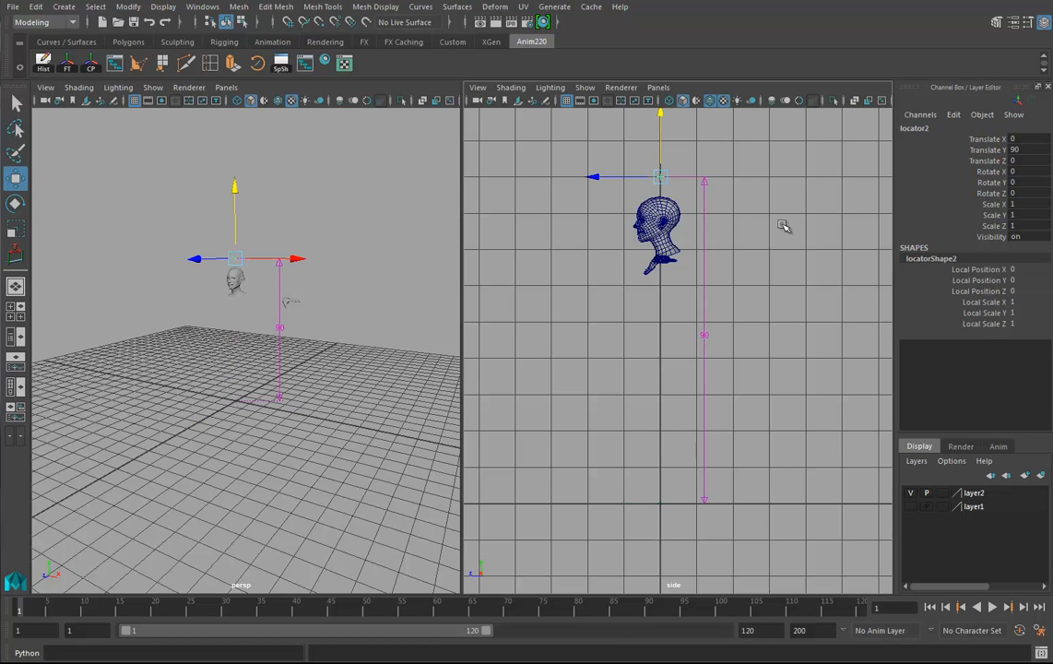
{"action": "scroll", "coordinate": [592, 235], "scroll_direction": "down", "scroll_amount": 5}
{"action": "left_click_drag", "start_coordinate": [660, 228], "coordinate": [665, 151]}
{"action": "middle_click_drag", "start_coordinate": [665, 150], "coordinate": [679, 260], "text": "alt"}
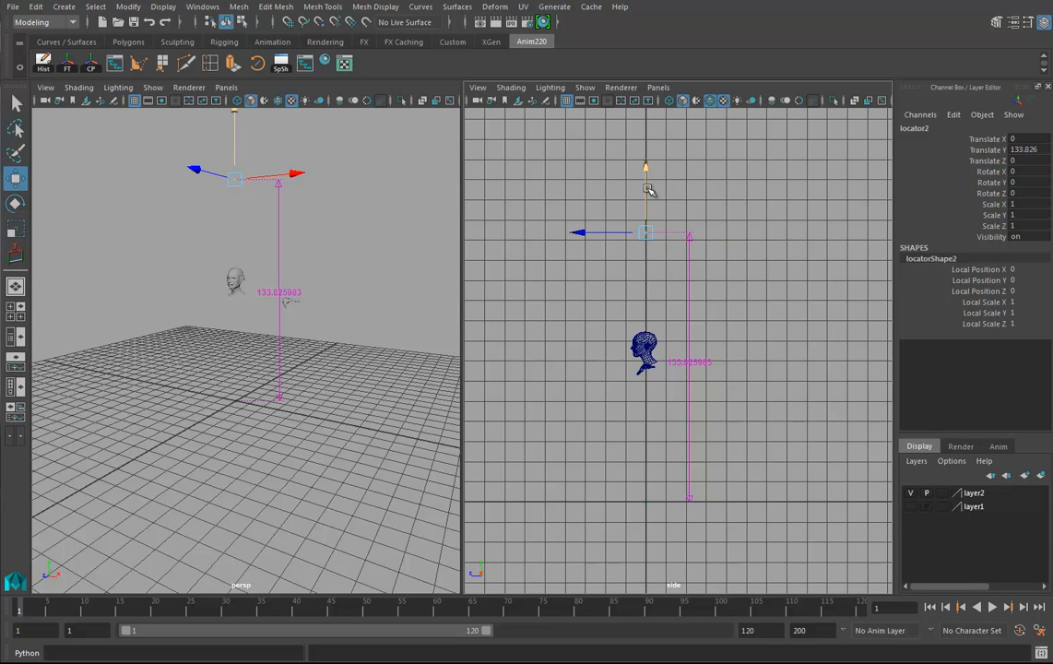
{"action": "left_click_drag", "start_coordinate": [646, 170], "coordinate": [643, 117]}
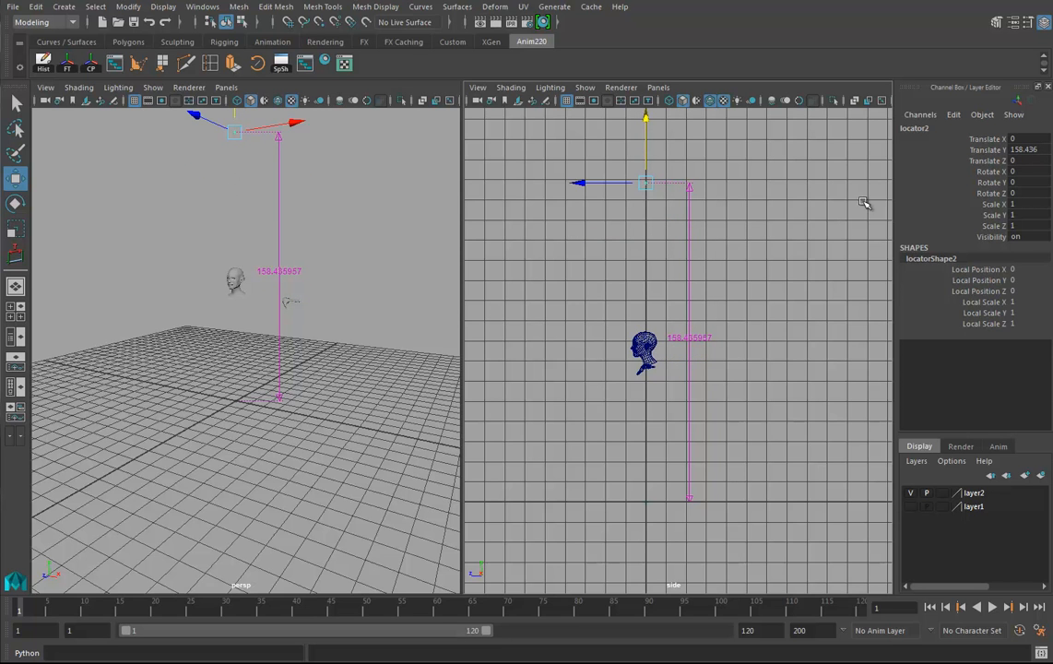
{"action": "double_click", "coordinate": [1041, 150]}
{"action": "type", "text": "160"}
{"action": "key", "text": "Return"}
Group the head and hand meshes and scale the group uniformly from the origin to about 1.891
{"action": "left_click_drag", "start_coordinate": [440, 316], "coordinate": [285, 350], "text": "alt"}
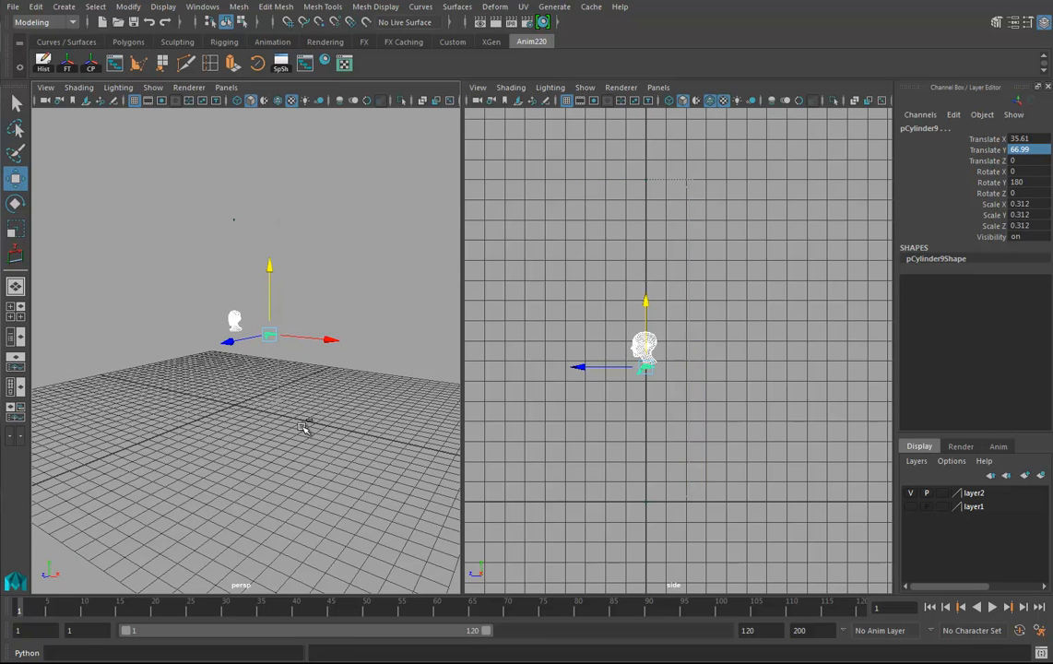
{"action": "key", "text": "ctrl+g"}
{"action": "key", "text": "r"}
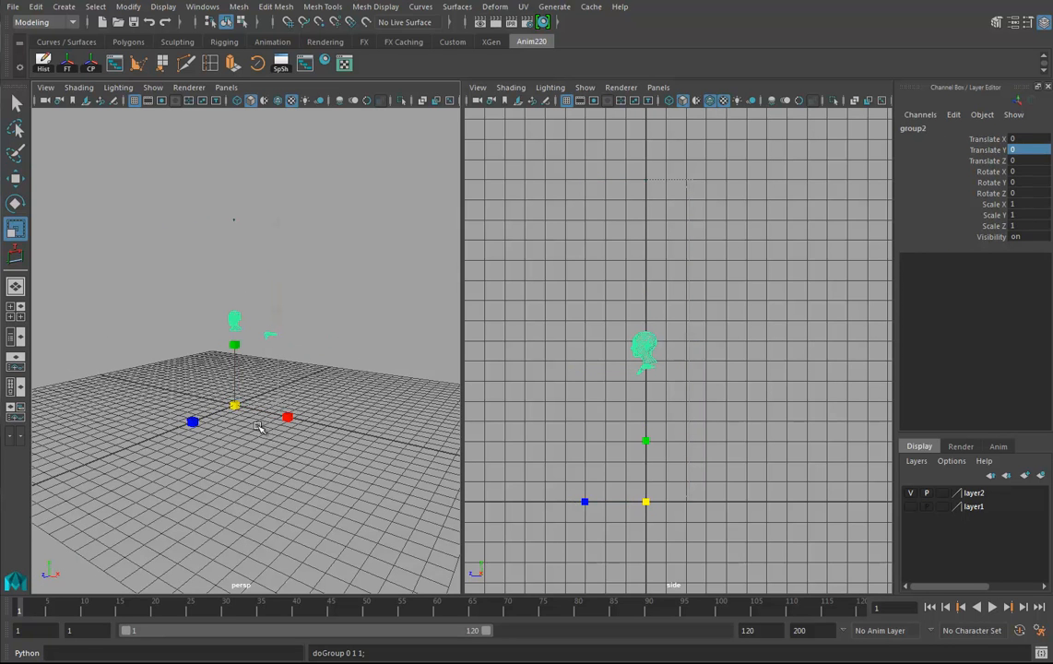
{"action": "left_click_drag", "start_coordinate": [238, 408], "coordinate": [334, 384]}
{"action": "left_click_drag", "start_coordinate": [249, 417], "coordinate": [309, 437], "text": "alt"}
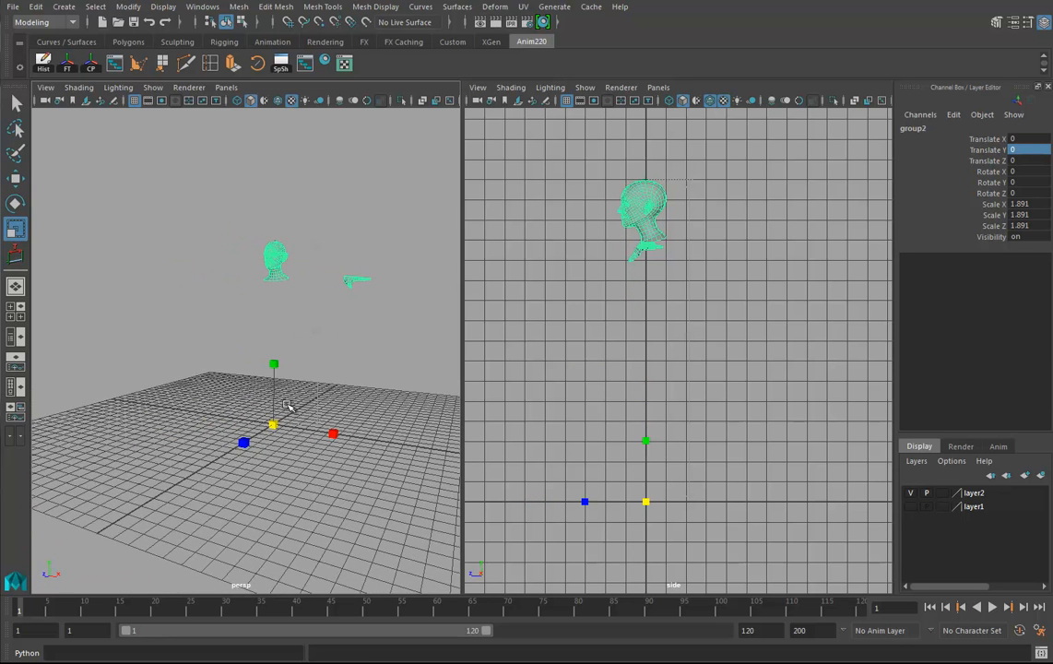
Lower the hand mesh to about 62.452 in Translate Y and shift it along the Z axis
{"action": "left_click_drag", "start_coordinate": [316, 387], "coordinate": [274, 352], "text": "alt"}
{"action": "left_click_drag", "start_coordinate": [288, 406], "coordinate": [293, 445], "text": "alt"}
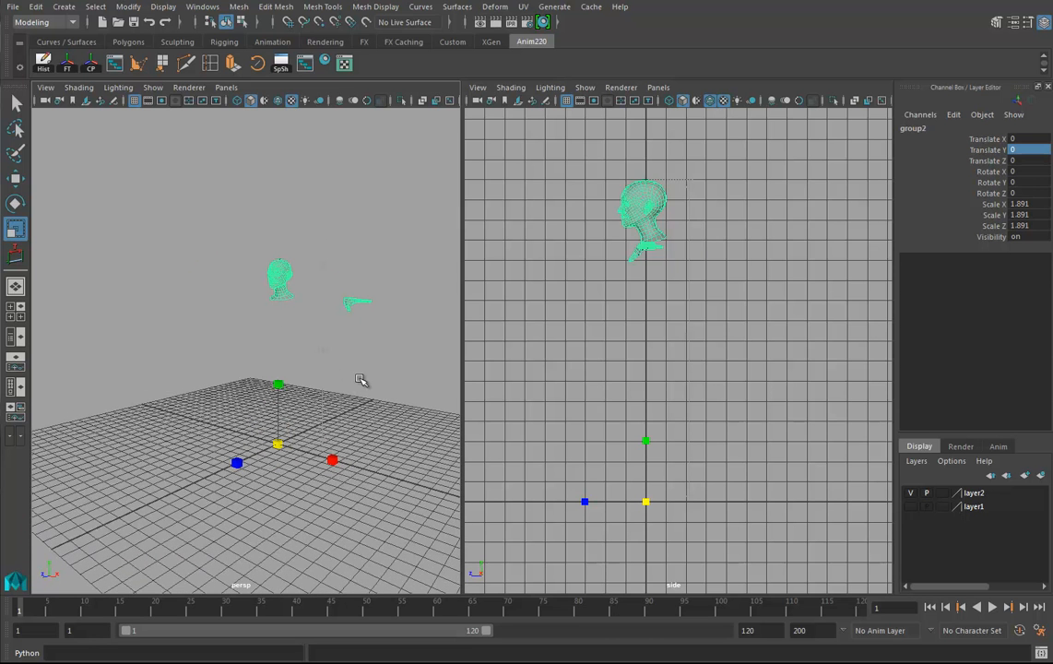
{"action": "left_click", "coordinate": [329, 402]}
{"action": "left_click_drag", "start_coordinate": [330, 402], "coordinate": [367, 222], "text": "alt"}
{"action": "left_click", "coordinate": [365, 274]}
{"action": "key", "text": "w"}
{"action": "left_click_drag", "start_coordinate": [337, 301], "coordinate": [268, 361], "text": "alt"}
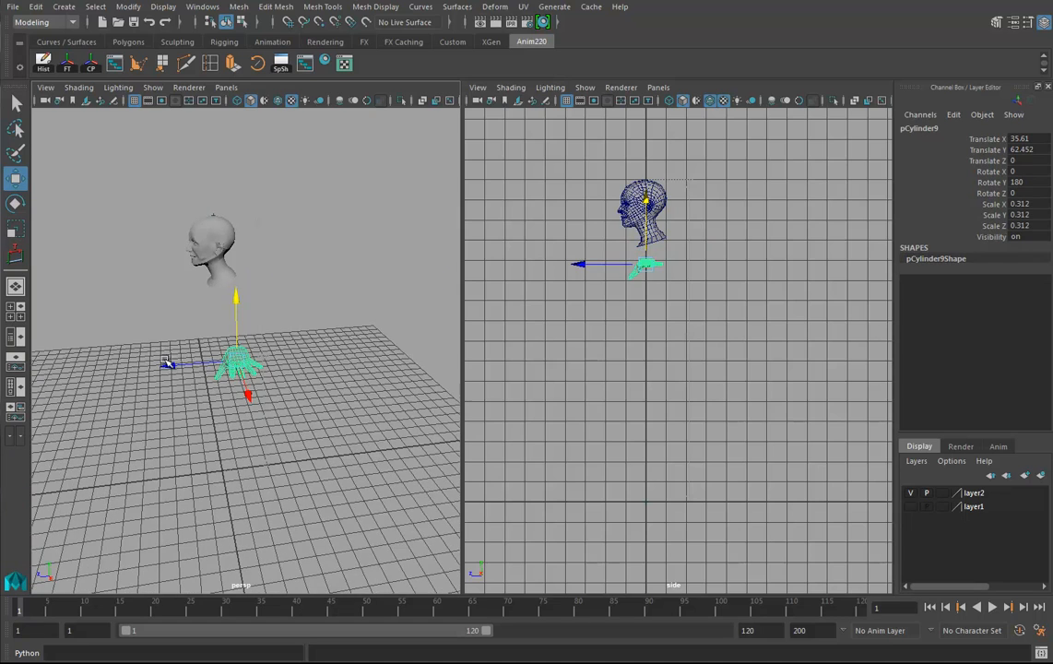
{"action": "left_click_drag", "start_coordinate": [170, 366], "coordinate": [211, 400]}
Compare the head mesh in smooth preview and unsmoothed display in a maximized perspective view
{"action": "key", "text": "space"}
{"action": "right_click_drag", "start_coordinate": [552, 303], "coordinate": [392, 338], "text": "alt"}
{"action": "left_click_drag", "start_coordinate": [392, 338], "coordinate": [465, 380], "text": "alt"}
{"action": "left_click", "coordinate": [388, 384]}
{"action": "left_click_drag", "start_coordinate": [388, 384], "coordinate": [604, 329], "text": "alt"}
{"action": "left_click", "coordinate": [604, 330]}
{"action": "left_click", "coordinate": [441, 261]}
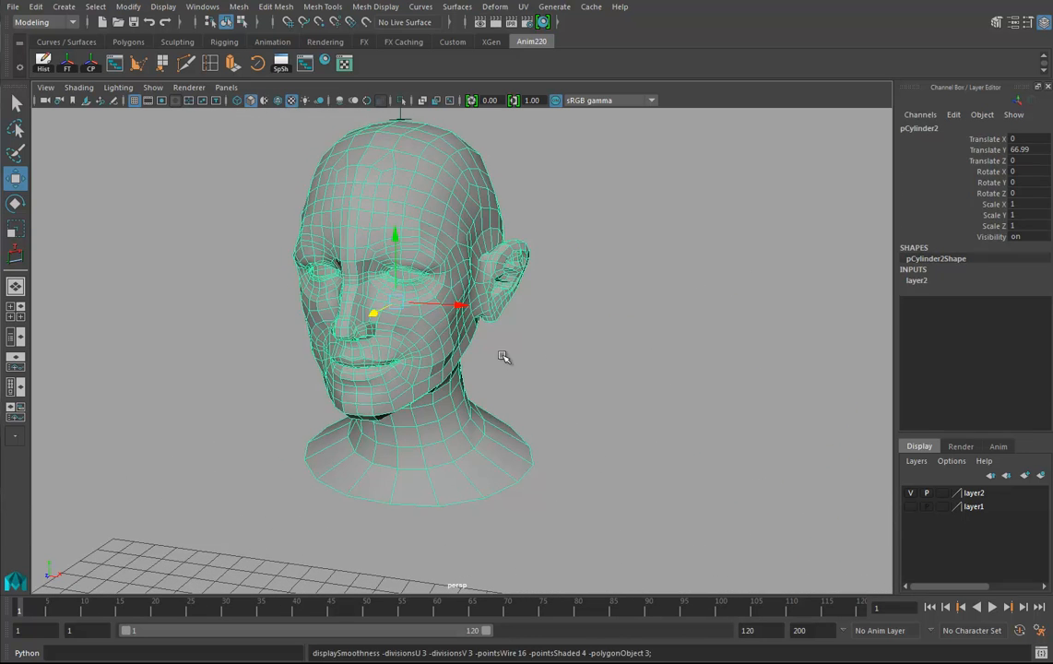
{"action": "left_click", "coordinate": [561, 350]}
{"action": "left_click", "coordinate": [409, 262]}
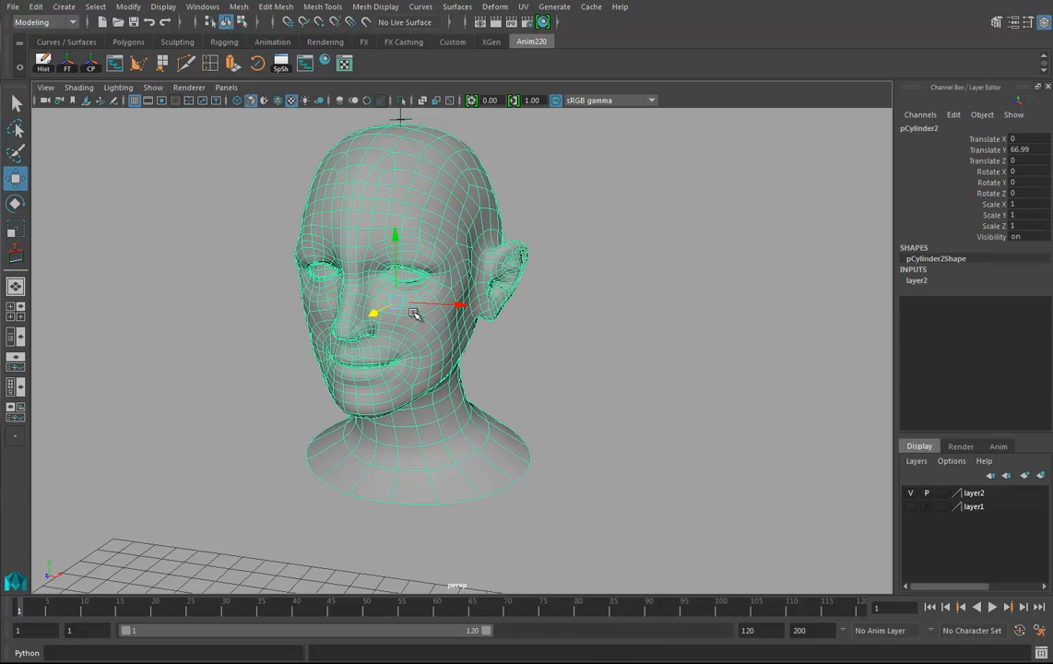
{"action": "key", "text": "1"}
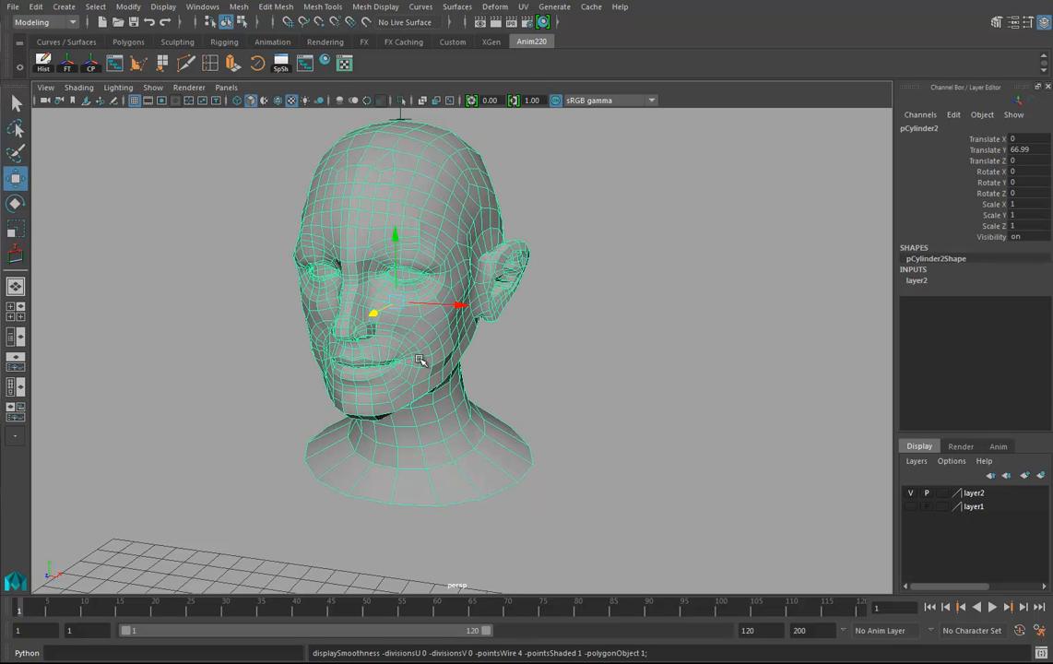
Soften the edges of the head mesh and deselect it to check the shading
{"action": "left_click", "coordinate": [381, 9]}
{"action": "left_click", "coordinate": [397, 140]}
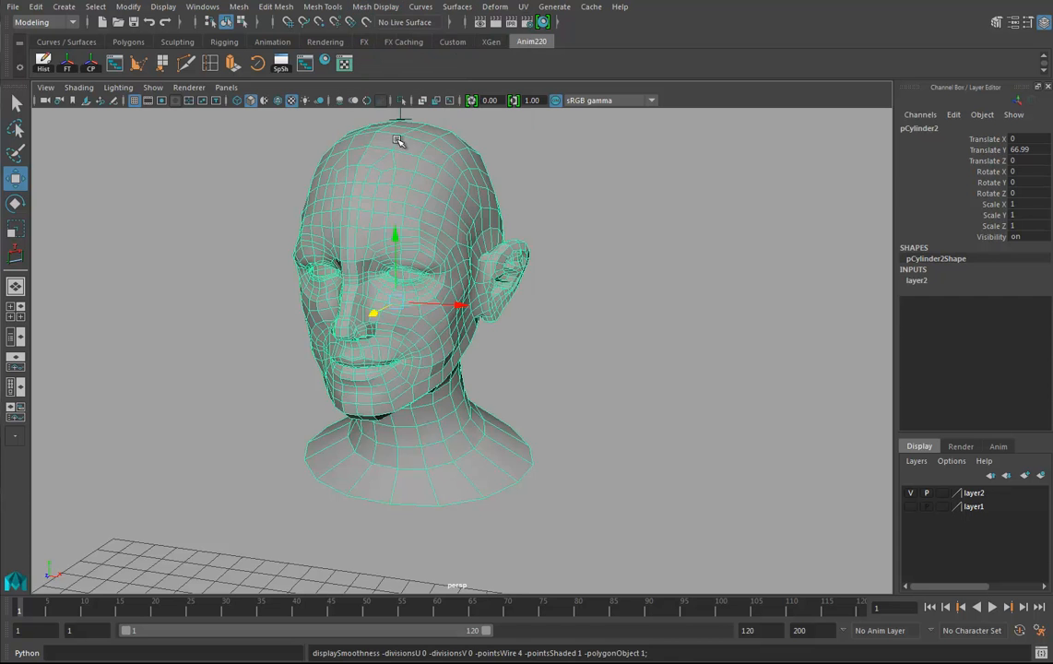
{"action": "left_click", "coordinate": [601, 315]}
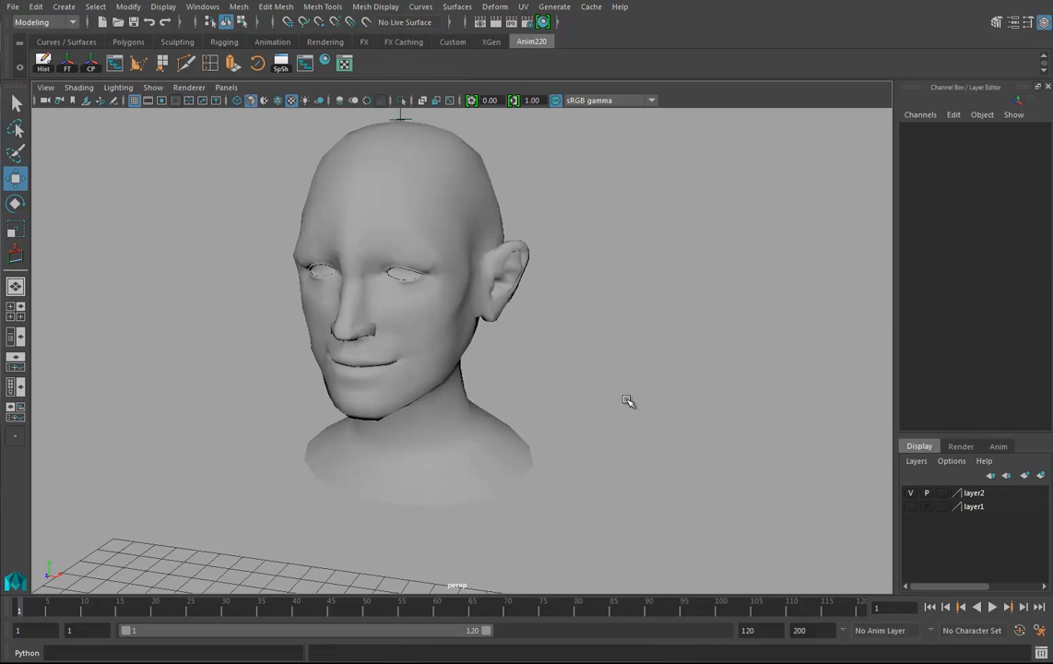
Soften the edges of the hand mesh and deselect it
{"action": "right_click_drag", "start_coordinate": [689, 410], "coordinate": [629, 414], "text": "alt"}
{"action": "middle_click_drag", "start_coordinate": [629, 415], "coordinate": [390, 286], "text": "alt"}
{"action": "left_click", "coordinate": [593, 376]}
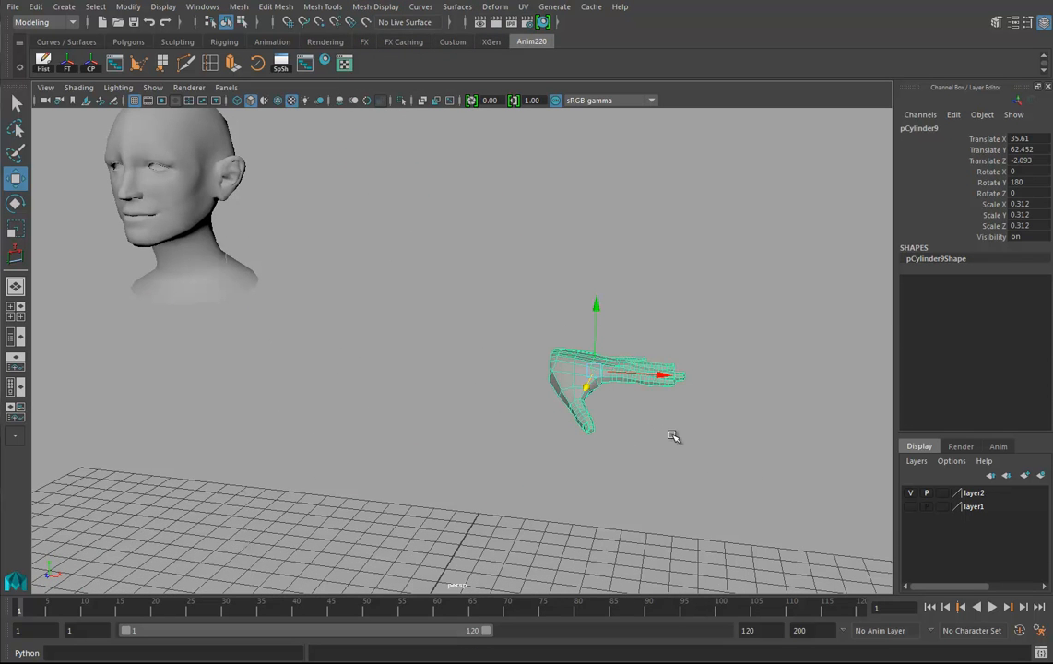
{"action": "key", "text": "g"}
{"action": "left_click", "coordinate": [693, 454]}
{"action": "left_click_drag", "start_coordinate": [693, 453], "coordinate": [634, 388], "text": "alt"}
Delete the distance measurement and its two locators in the Hypergraph Hierarchy
{"action": "right_click_drag", "start_coordinate": [634, 388], "coordinate": [369, 404], "text": "alt"}
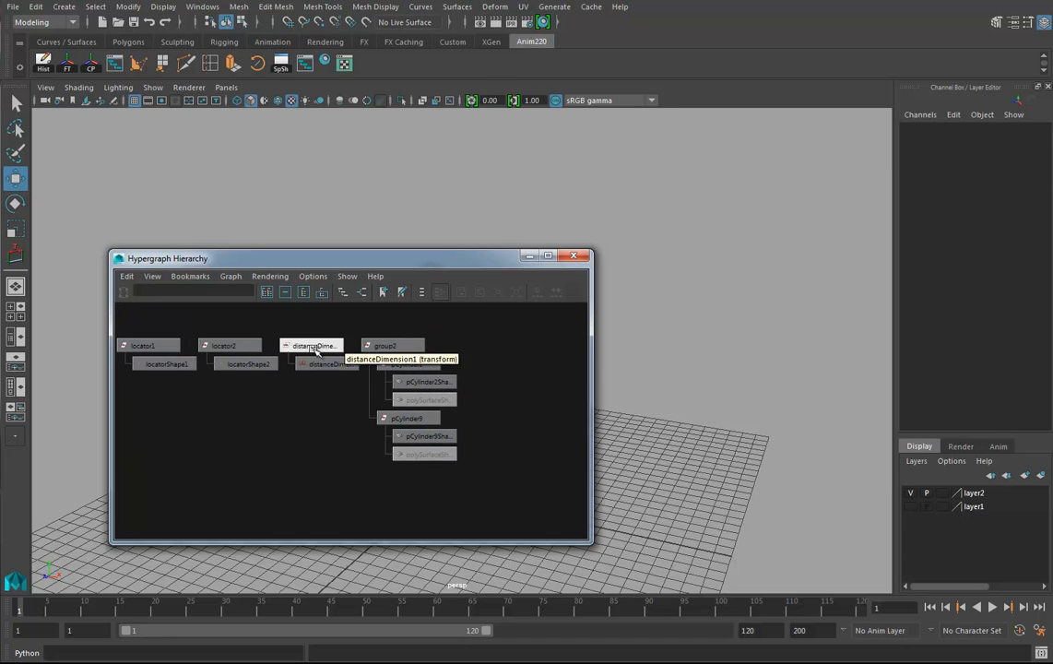
{"action": "left_click_drag", "start_coordinate": [311, 328], "coordinate": [335, 365]}
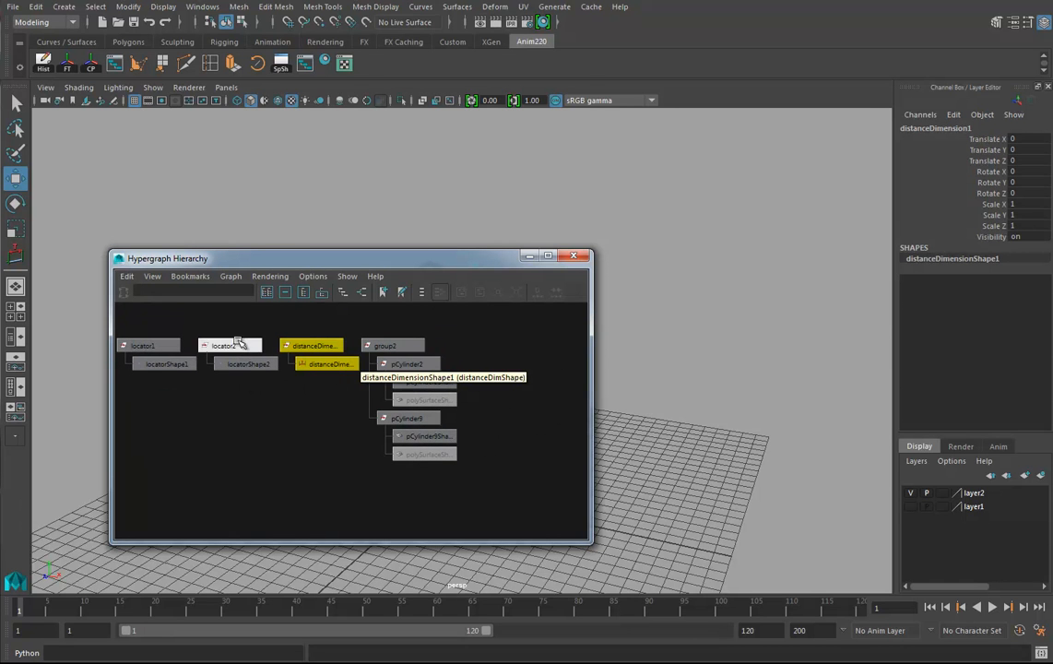
{"action": "left_click_drag", "start_coordinate": [276, 293], "coordinate": [152, 344], "text": "shift"}
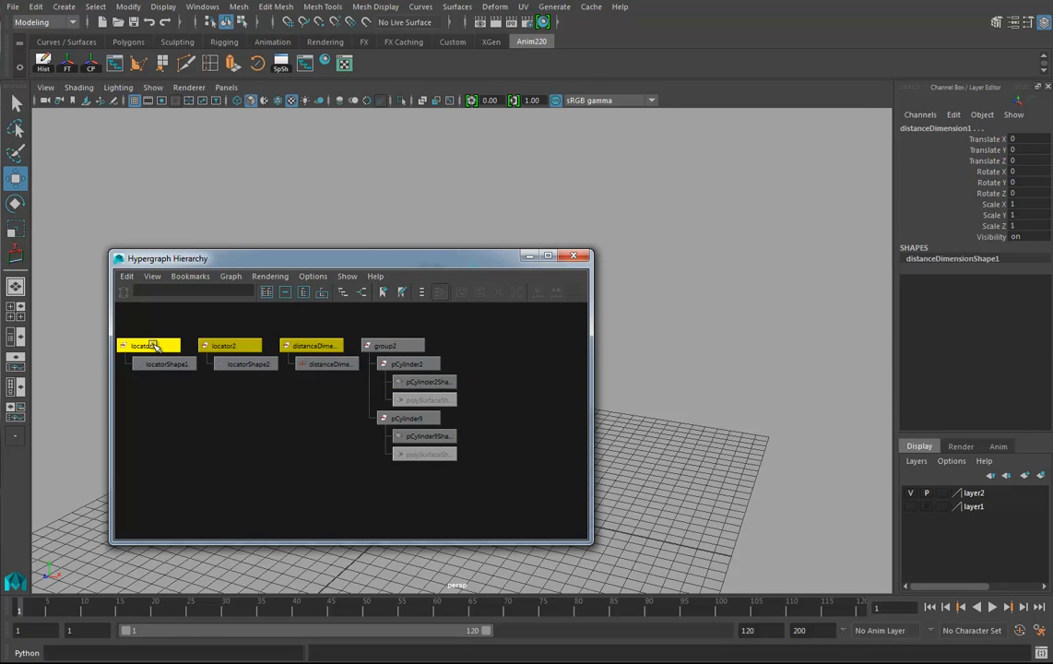
{"action": "key", "text": "Delete"}
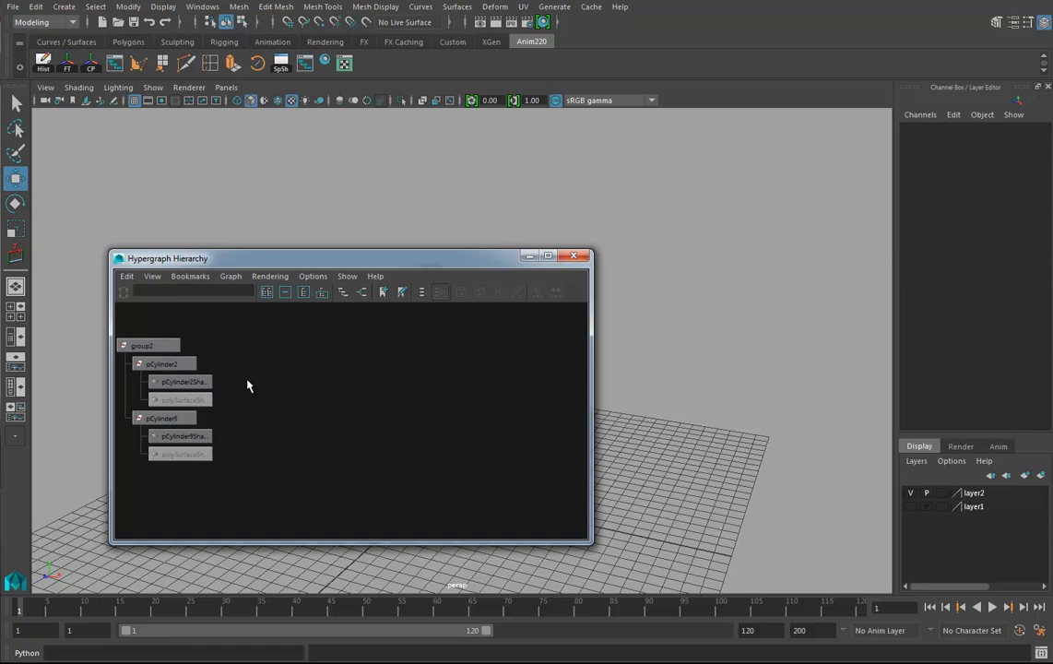
Unparent pCylinder2 and pCylinder9 from group2, delete the empty group and close the Hypergraph
{"action": "left_click", "coordinate": [155, 347]}
{"action": "middle_click_drag", "start_coordinate": [238, 365], "coordinate": [362, 345]}
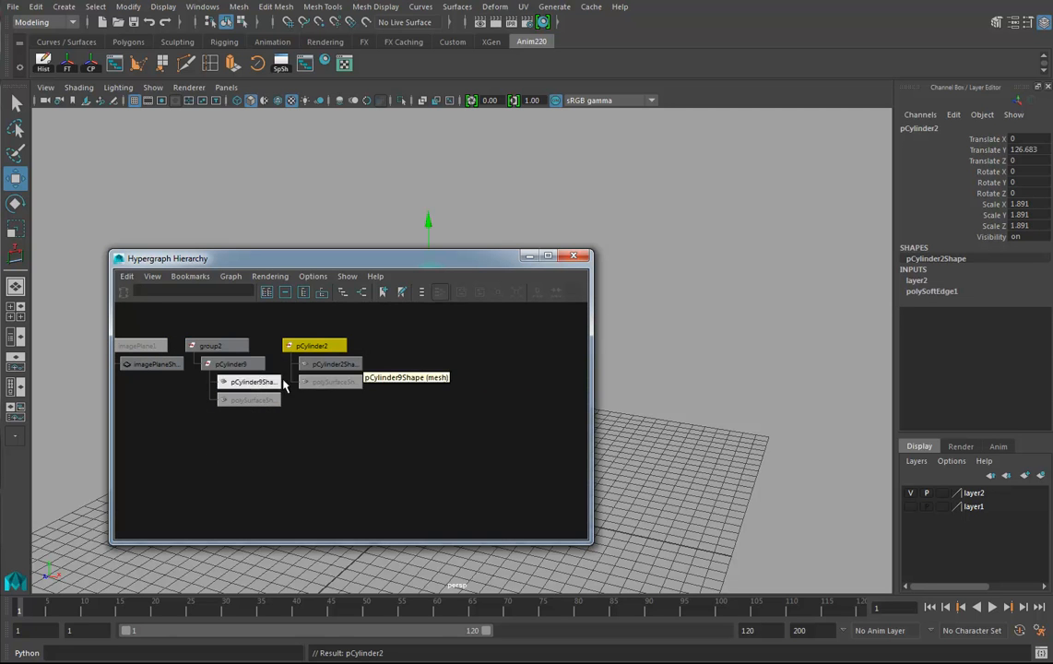
{"action": "middle_click_drag", "start_coordinate": [251, 363], "coordinate": [232, 343]}
{"action": "left_click", "coordinate": [219, 345]}
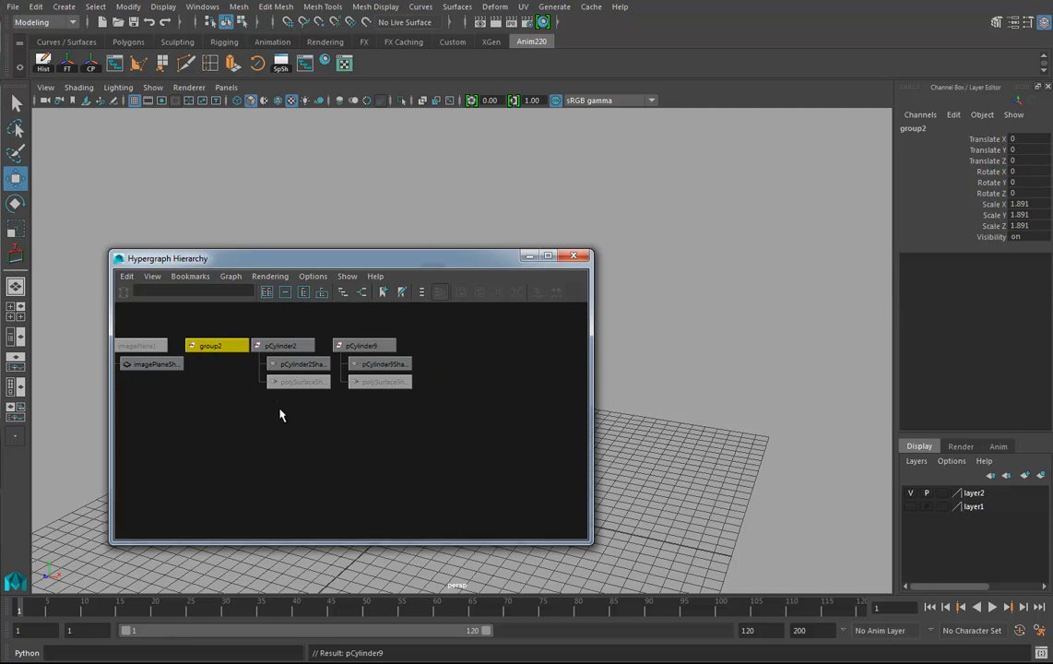
{"action": "key", "text": "Delete"}
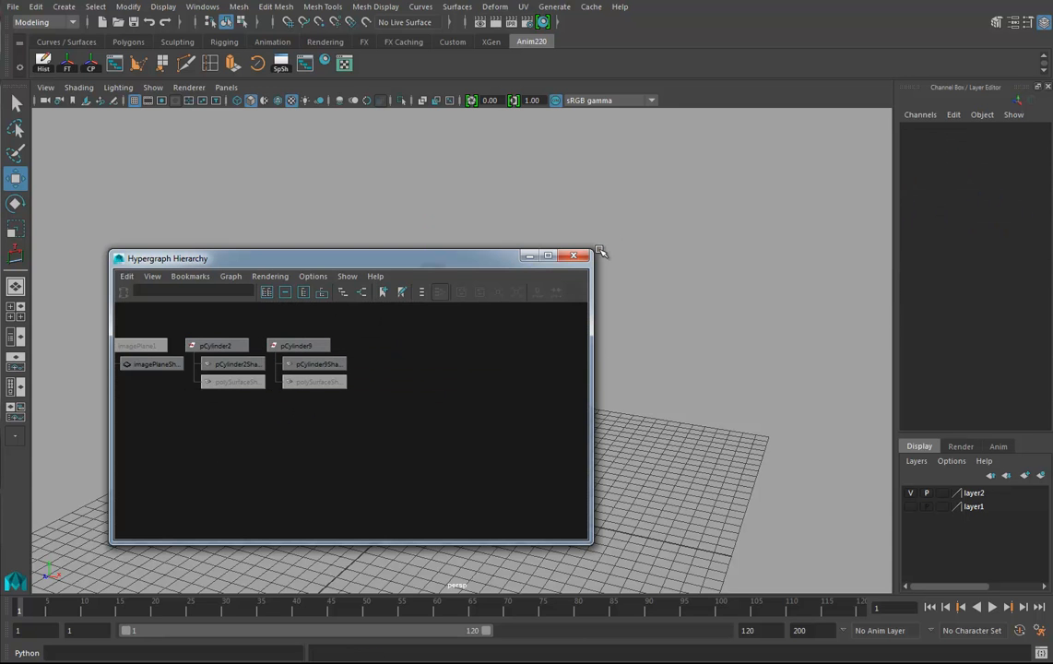
{"action": "left_click", "coordinate": [573, 255]}
Delete the construction history of the head and hand meshes and return them to plain shaded display
{"action": "left_click", "coordinate": [529, 339]}
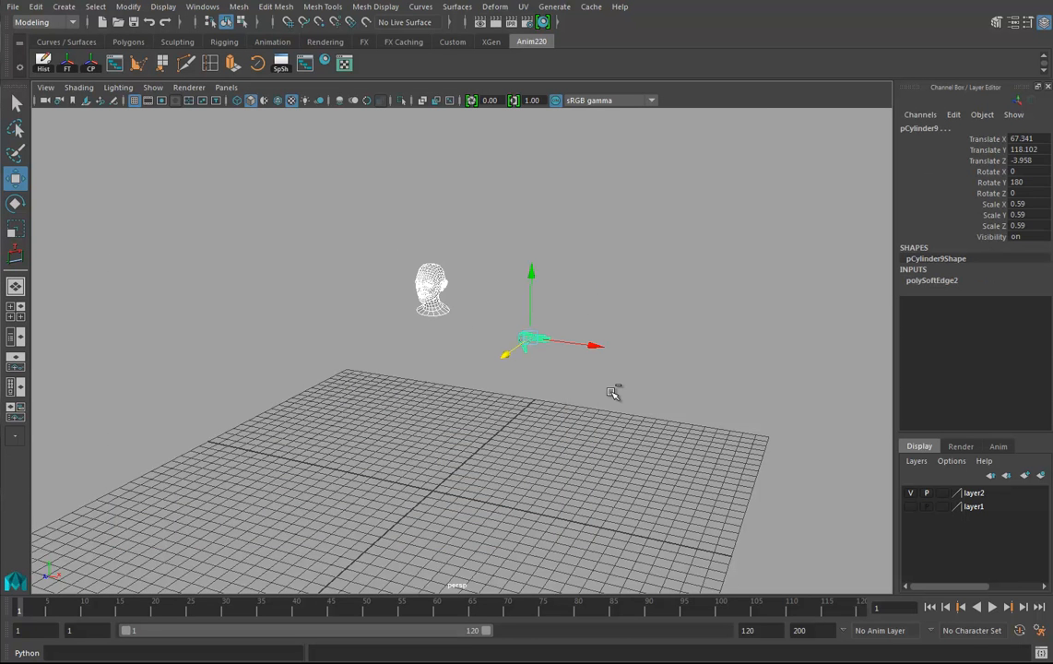
{"action": "key", "text": "alt+shift+d"}
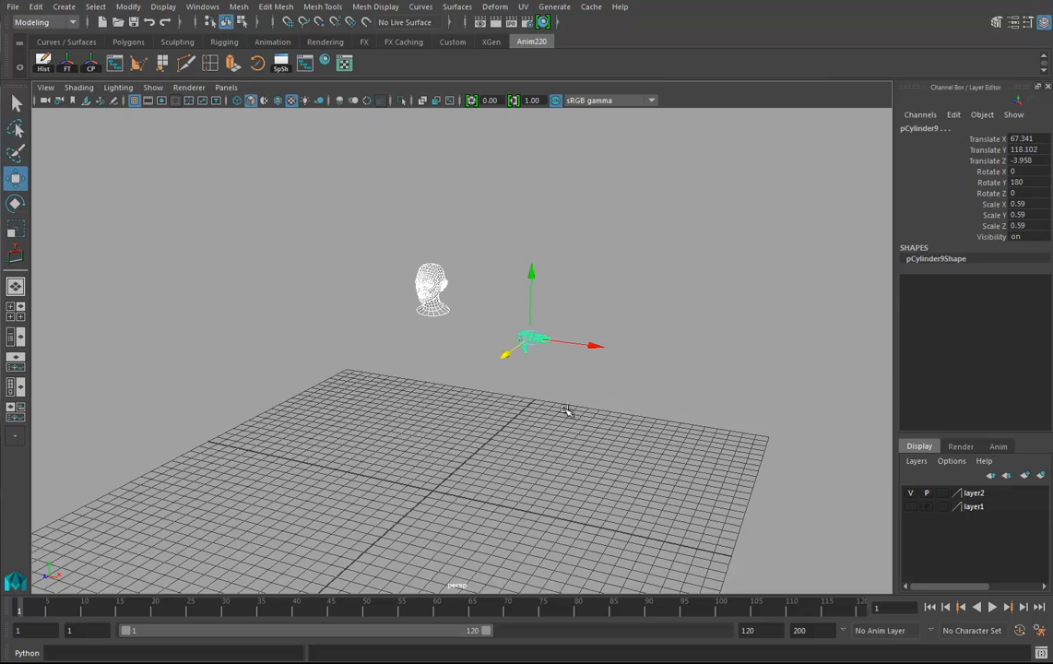
{"action": "mouse_move", "coordinate": [590, 406]}
{"action": "left_mouse_down", "text": "alt"}
{"action": "mouse_move", "coordinate": [463, 399]}
{"action": "mouse_move", "coordinate": [596, 394]}
{"action": "mouse_move", "coordinate": [599, 411]}
{"action": "mouse_move", "coordinate": [604, 402]}
{"action": "mouse_move", "coordinate": [521, 476]}
{"action": "mouse_move", "coordinate": [581, 472]}
{"action": "mouse_move", "coordinate": [540, 445]}
{"action": "mouse_move", "coordinate": [534, 419]}
{"action": "left_mouse_up", "text": "alt"}
{"action": "left_click", "coordinate": [604, 402]}
{"action": "key", "text": "5"}
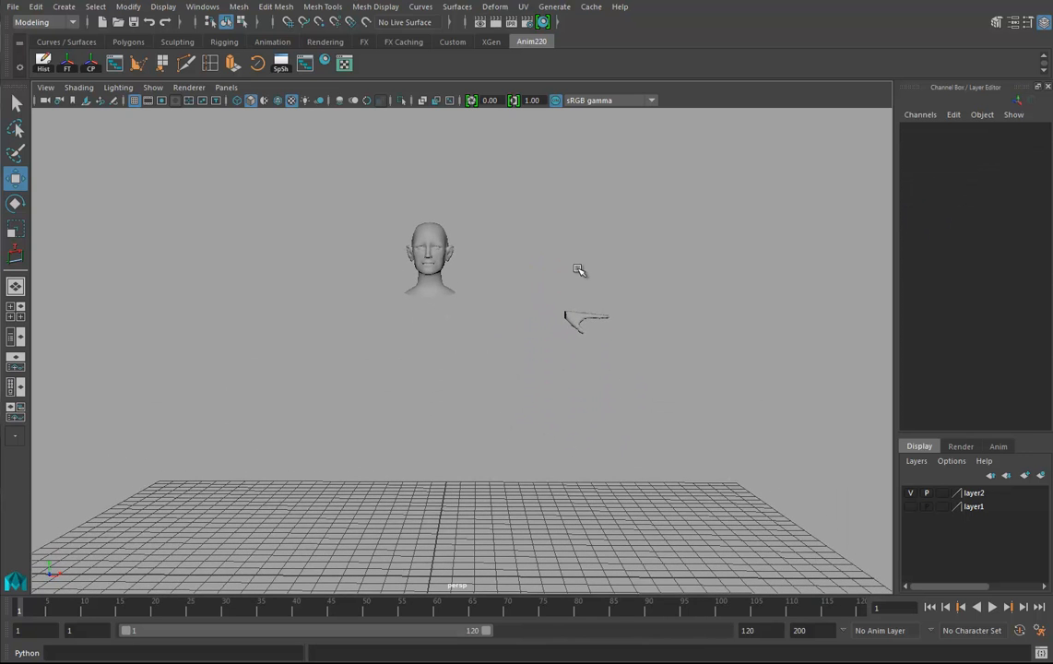
Raise the hand mesh slightly to about 118.399 in Translate Y
{"action": "left_click", "coordinate": [587, 313]}
{"action": "left_click_drag", "start_coordinate": [579, 252], "coordinate": [487, 323]}
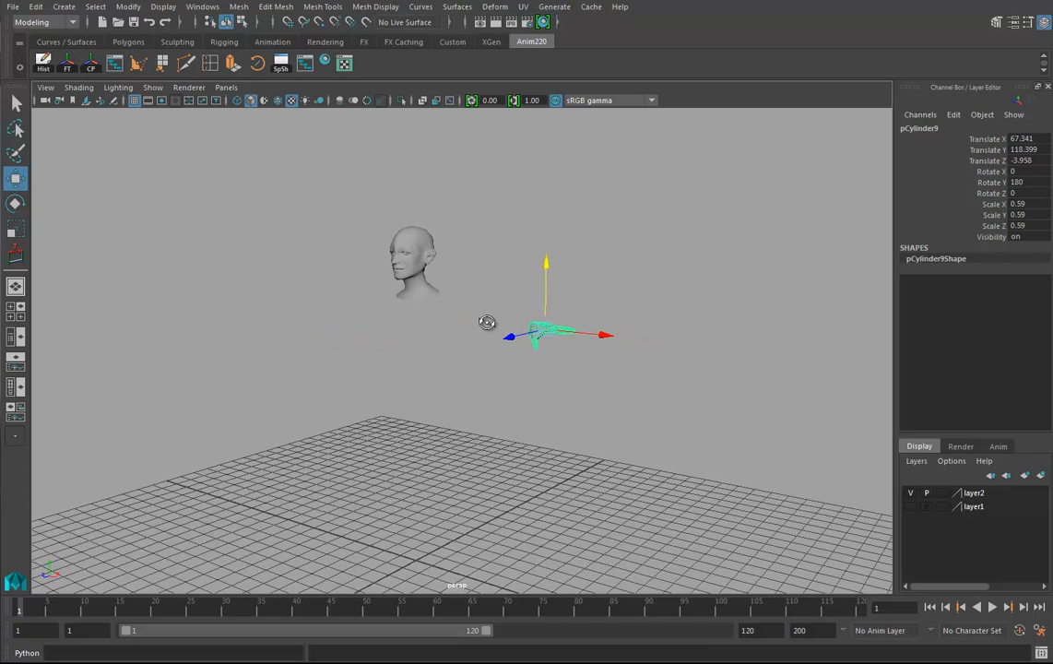
{"action": "left_click_drag", "start_coordinate": [460, 383], "coordinate": [414, 362], "text": "alt"}
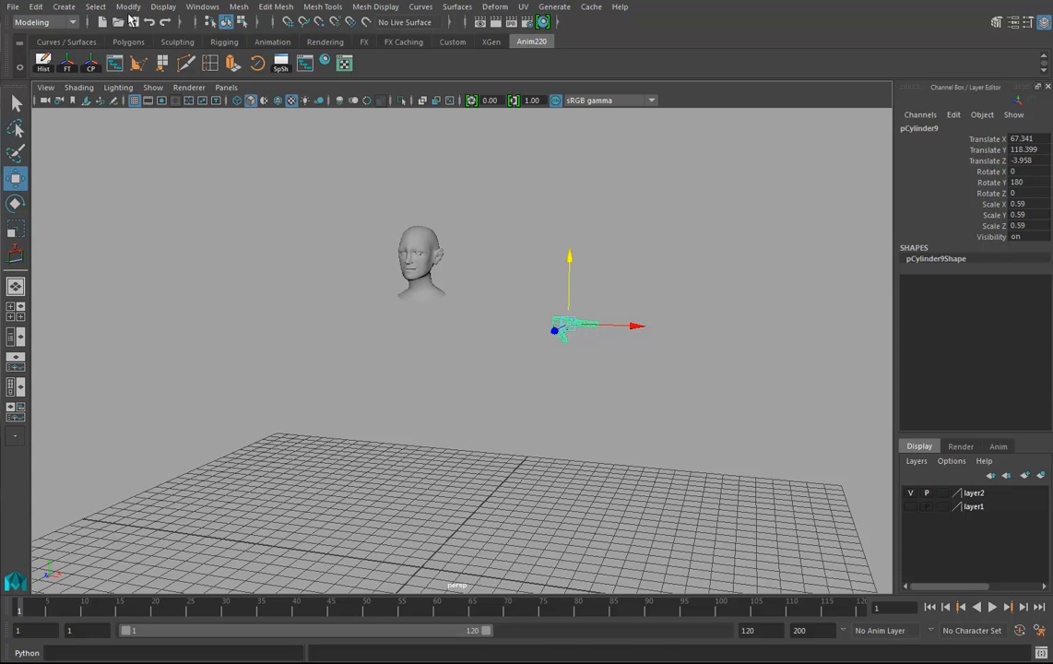
Create a polygon cylinder and move it between head and hand, to about 33.771 in X and 119.213 in Y
{"action": "left_click", "coordinate": [63, 7]}
{"action": "mouse_move", "coordinate": [81, 55]}
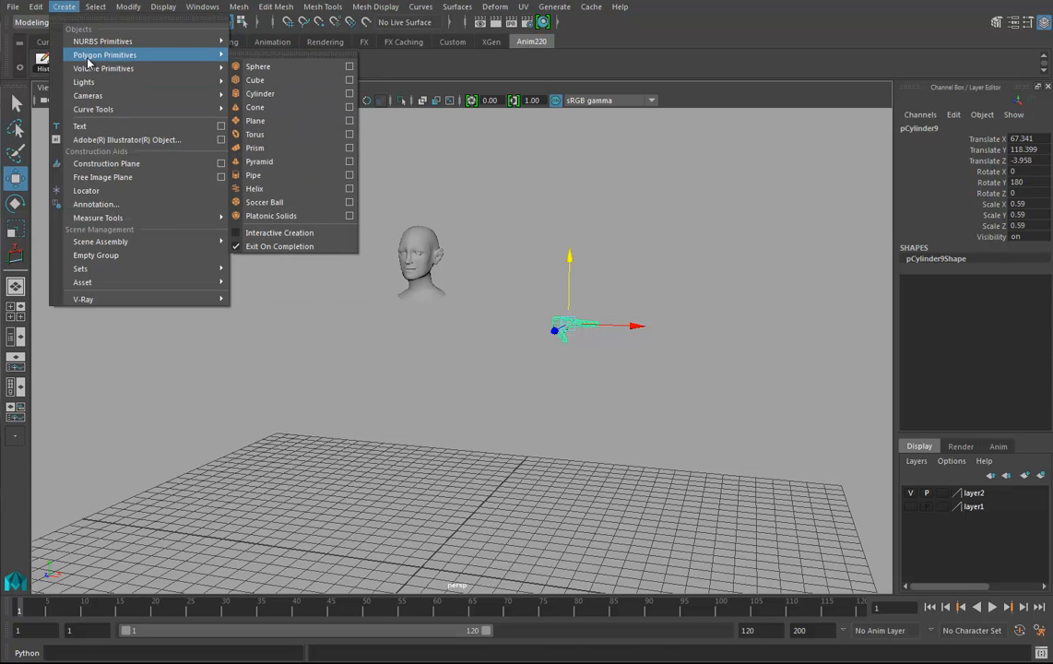
{"action": "left_click", "coordinate": [247, 96]}
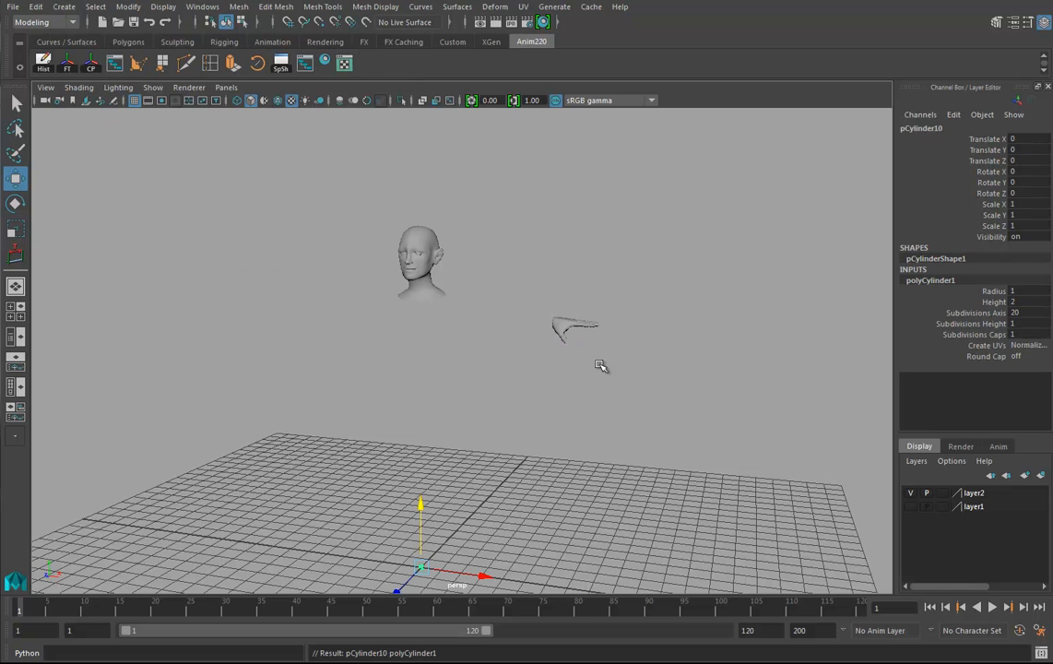
{"action": "left_click_drag", "start_coordinate": [426, 508], "coordinate": [423, 261]}
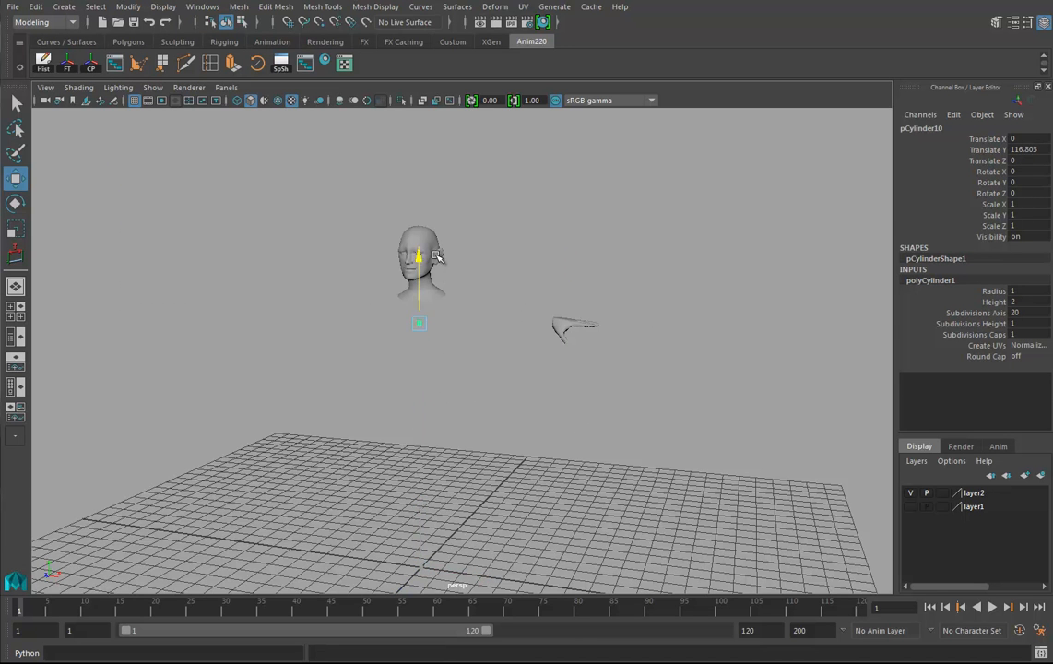
{"action": "left_click_drag", "start_coordinate": [481, 320], "coordinate": [496, 360]}
{"action": "right_click_drag", "start_coordinate": [496, 360], "coordinate": [522, 318], "text": "alt"}
{"action": "left_click_drag", "start_coordinate": [522, 317], "coordinate": [516, 244], "text": "alt"}
Rotate the cylinder -90 degrees in Z and scale it to about 3.584 in X and Z and 24.774 in Y
{"action": "key", "text": "r"}
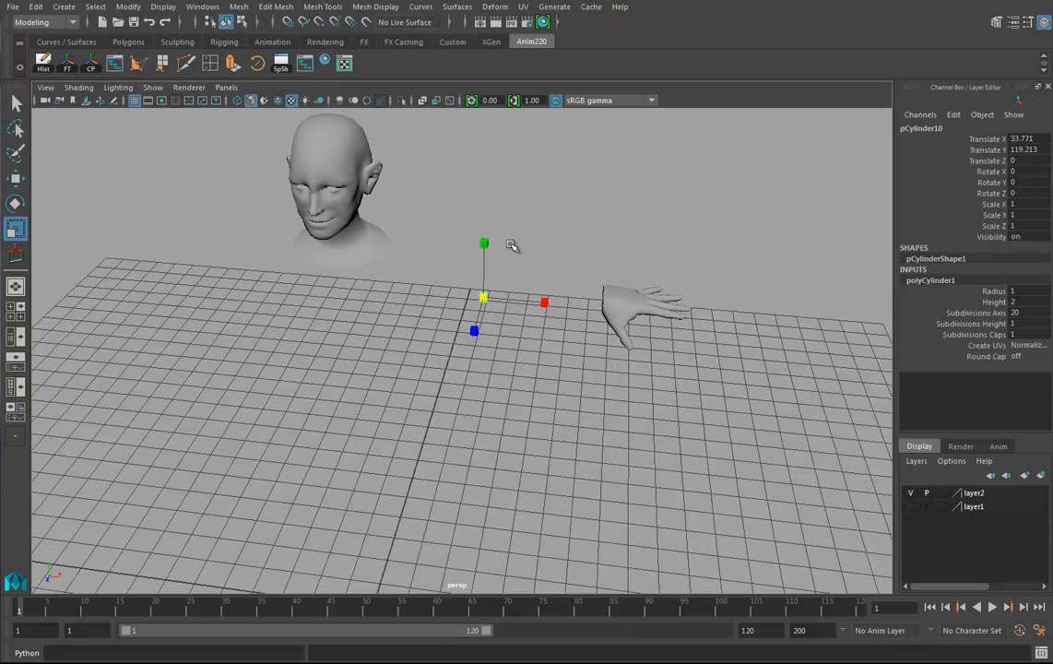
{"action": "key", "text": "e"}
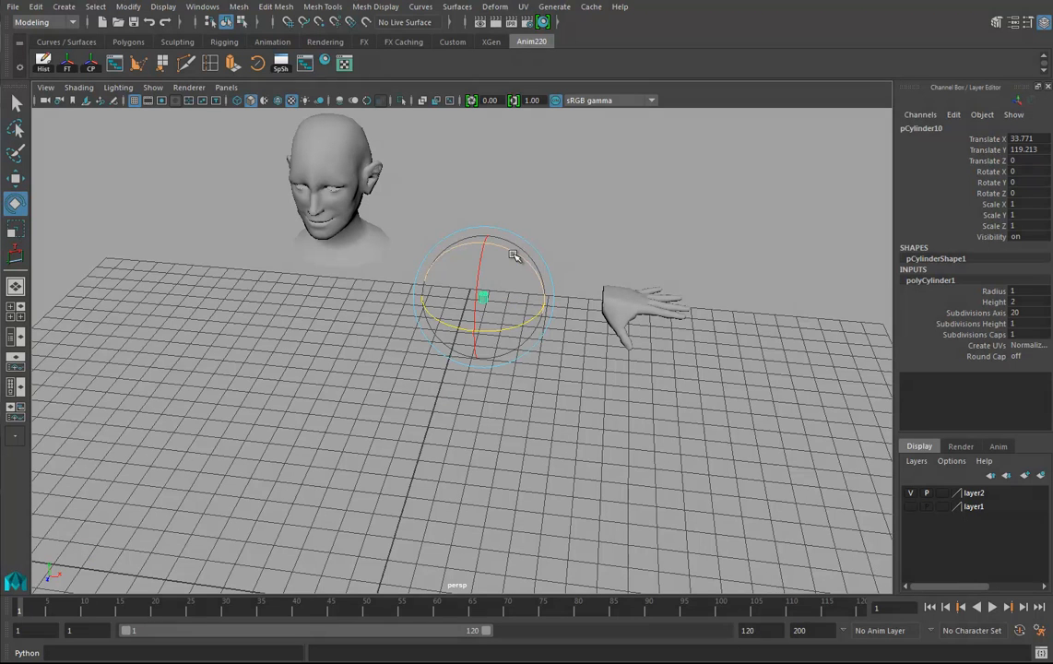
{"action": "left_click_drag", "start_coordinate": [513, 256], "coordinate": [614, 273]}
{"action": "key", "text": "r"}
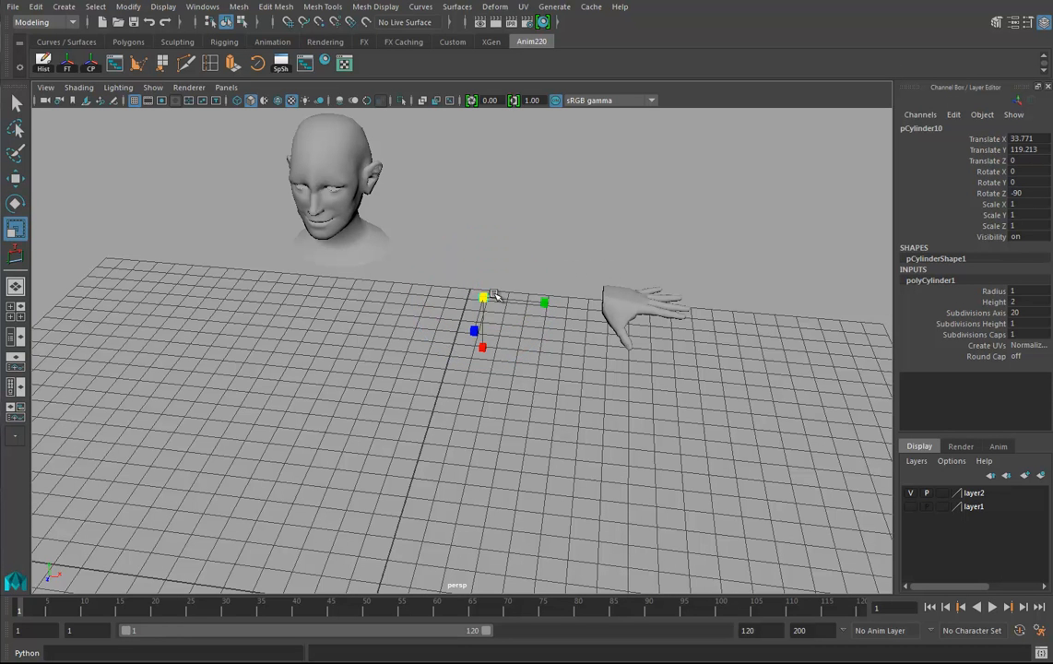
{"action": "left_click_drag", "start_coordinate": [482, 296], "coordinate": [455, 306]}
{"action": "key", "text": "f"}
{"action": "left_click_drag", "start_coordinate": [518, 267], "coordinate": [800, 292], "text": "ctrl"}
{"action": "left_click_drag", "start_coordinate": [645, 314], "coordinate": [427, 303], "text": "alt"}
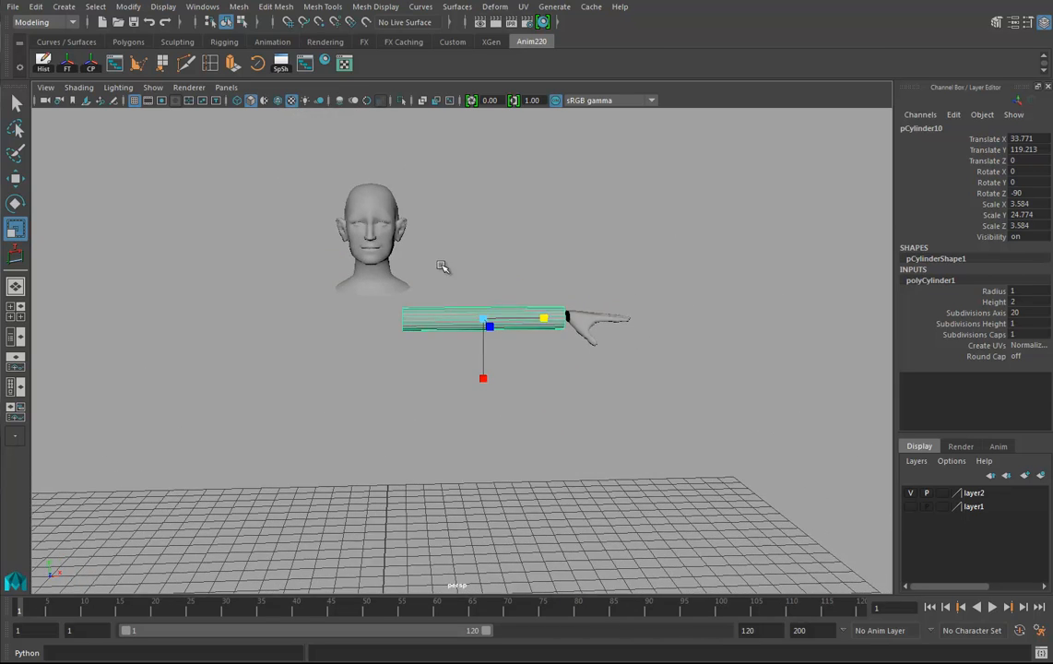
Move the arm cylinder outward and up to about 44.802 in Translate X and 122.291 in Translate Y
{"action": "key", "text": "w"}
{"action": "left_click_drag", "start_coordinate": [569, 317], "coordinate": [582, 322]}
{"action": "left_click_drag", "start_coordinate": [520, 252], "coordinate": [520, 242]}
{"action": "left_click_drag", "start_coordinate": [557, 288], "coordinate": [579, 305], "text": "alt"}
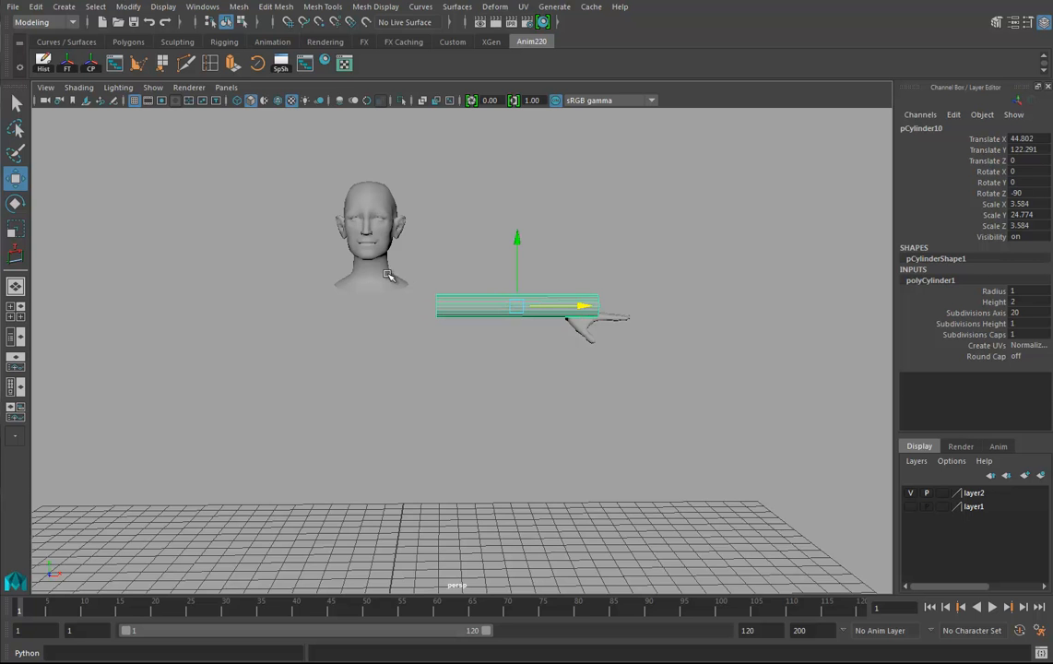
Move the hand outward along X and slightly up, and shift the arm cylinder to about 43.121 in Translate X
{"action": "left_click", "coordinate": [604, 324]}
{"action": "left_click_drag", "start_coordinate": [656, 319], "coordinate": [698, 320]}
{"action": "left_click_drag", "start_coordinate": [625, 253], "coordinate": [622, 245]}
{"action": "left_click_drag", "start_coordinate": [587, 327], "coordinate": [546, 290], "text": "alt"}
{"action": "left_click", "coordinate": [547, 291]}
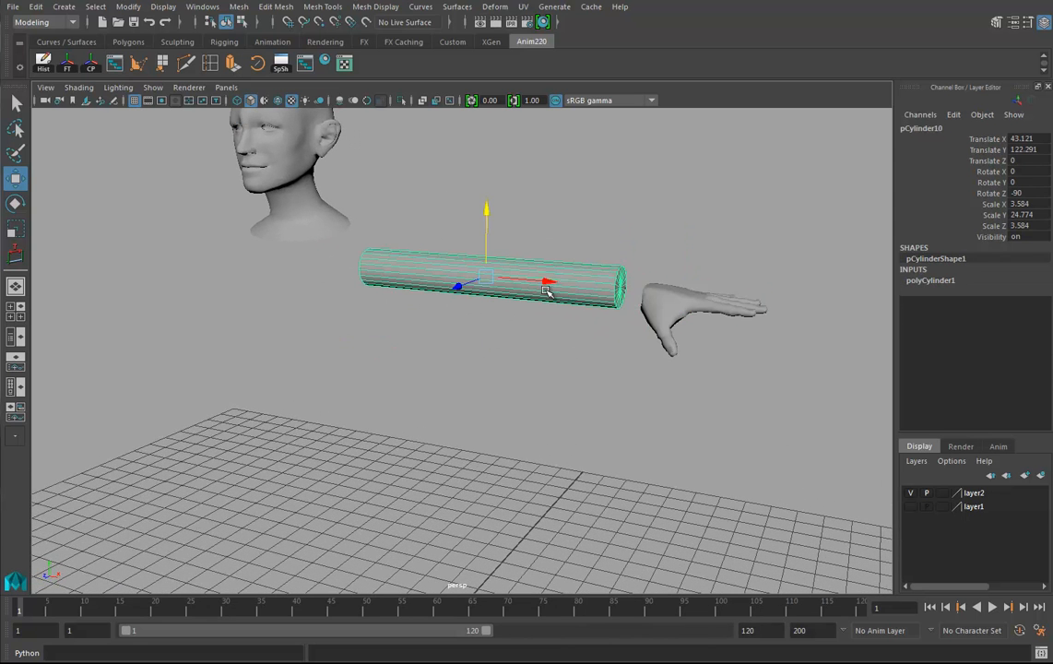
Set the arm cylinder's Subdivisions Axis to 12
{"action": "left_click", "coordinate": [933, 280]}
{"action": "left_click", "coordinate": [977, 314]}
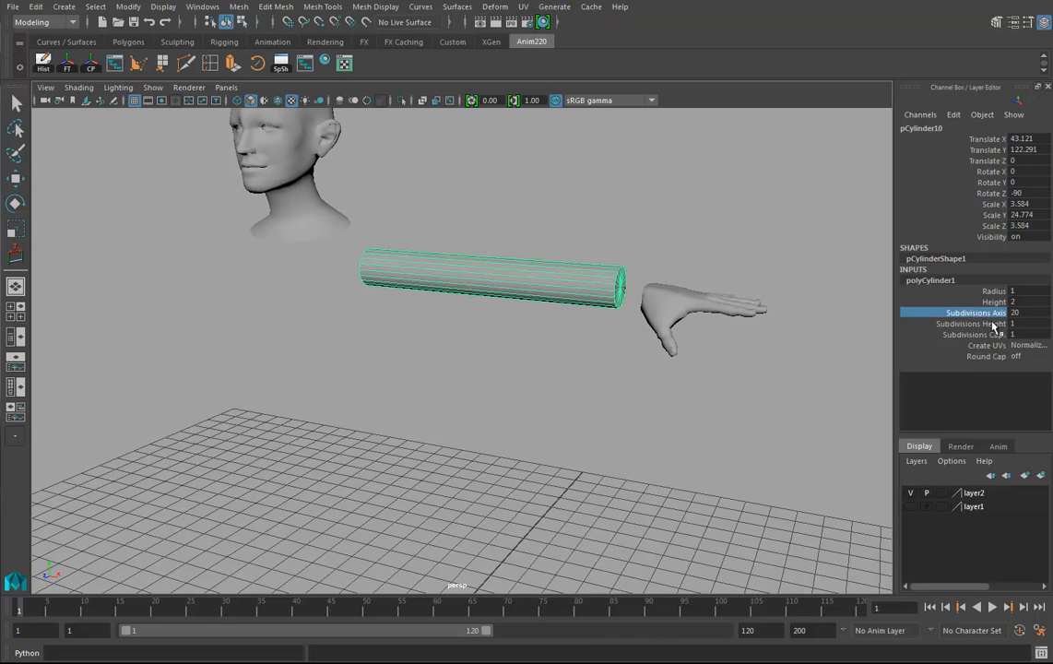
{"action": "mouse_move", "coordinate": [591, 342]}
{"action": "middle_mouse_down"}
{"action": "mouse_move", "coordinate": [616, 346]}
{"action": "mouse_move", "coordinate": [582, 344]}
{"action": "mouse_move", "coordinate": [595, 347]}
{"action": "middle_mouse_up"}
{"action": "left_click_drag", "start_coordinate": [594, 348], "coordinate": [677, 343], "text": "alt"}
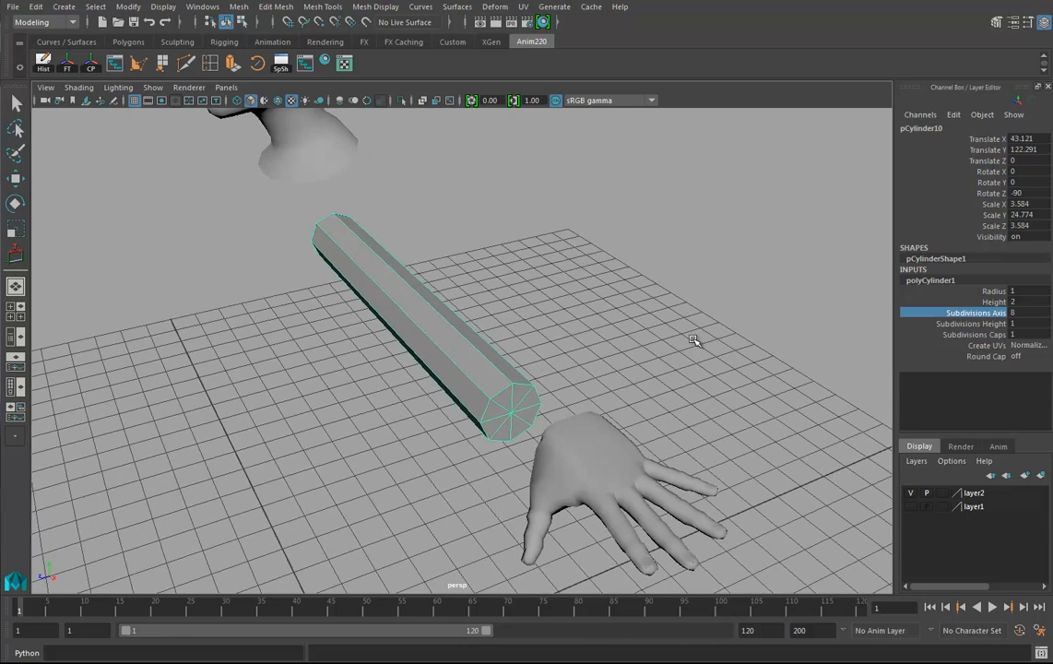
{"action": "middle_click_drag", "start_coordinate": [660, 335], "coordinate": [599, 388]}
{"action": "left_click_drag", "start_coordinate": [599, 388], "coordinate": [539, 350], "text": "alt"}
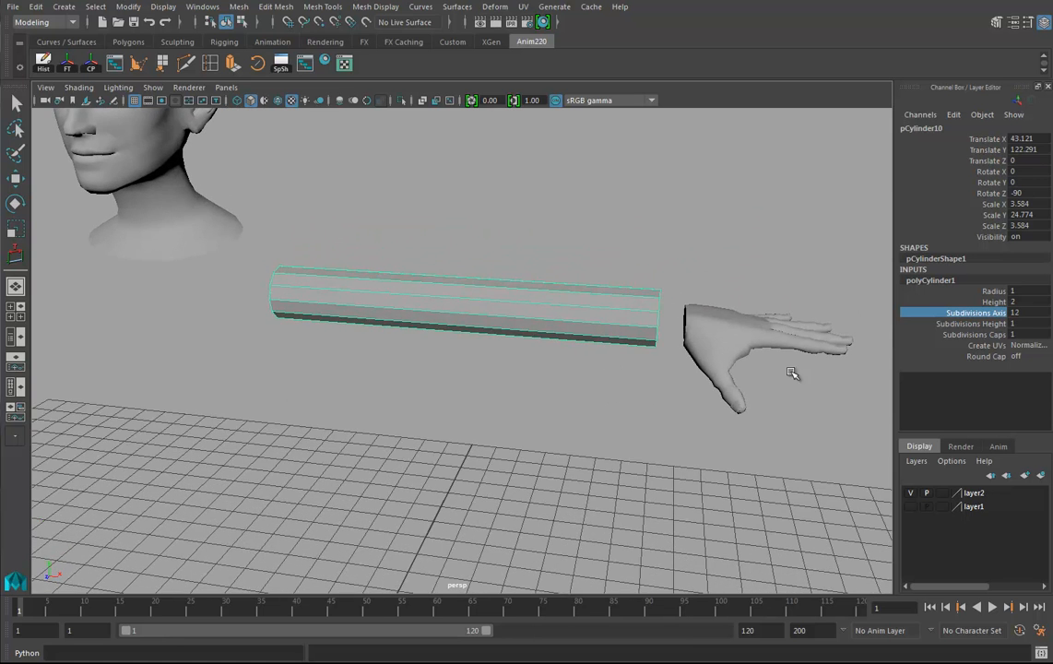
{"action": "left_click_drag", "start_coordinate": [452, 444], "coordinate": [576, 421], "text": "alt"}
{"action": "right_click_drag", "start_coordinate": [575, 420], "coordinate": [441, 420], "text": "alt"}
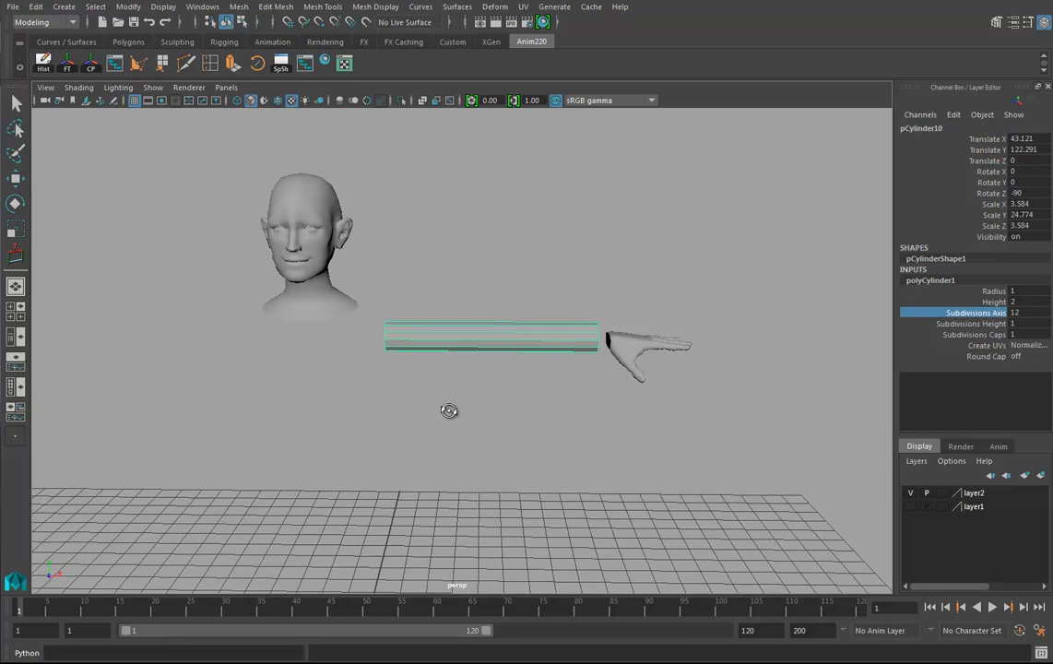
Delete the end-cap faces at both ends of the arm cylinder
{"action": "left_click_drag", "start_coordinate": [441, 421], "coordinate": [463, 387], "text": "alt"}
{"action": "right_click_drag", "start_coordinate": [541, 331], "coordinate": [566, 360]}
{"action": "left_click_drag", "start_coordinate": [569, 360], "coordinate": [571, 357], "text": "alt"}
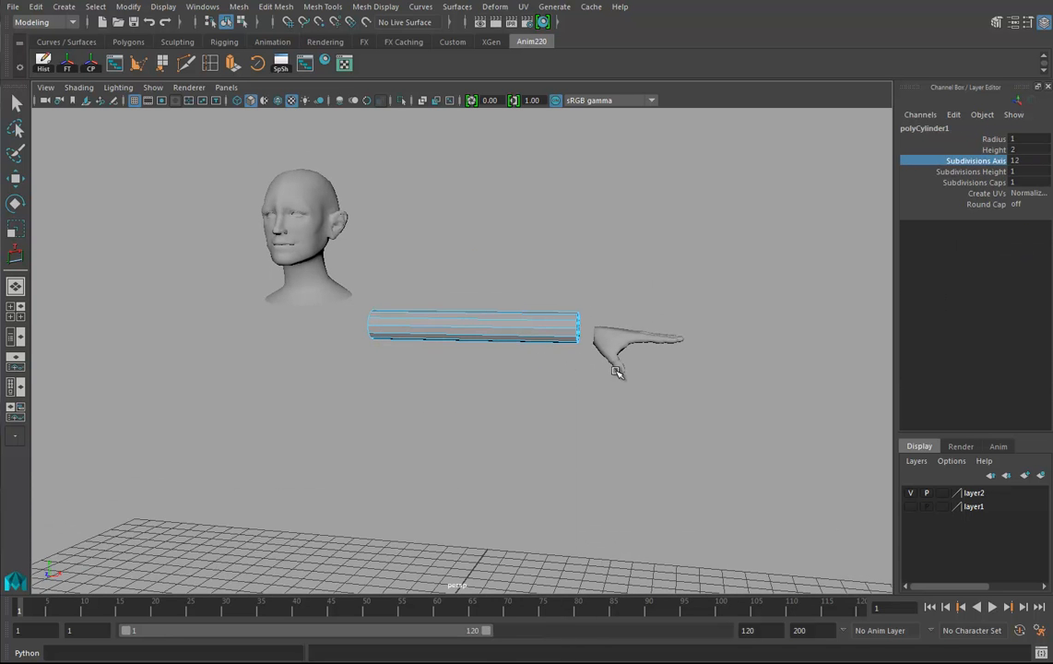
{"action": "key", "text": "F8"}
{"action": "key", "text": "w"}
{"action": "key", "text": "F8"}
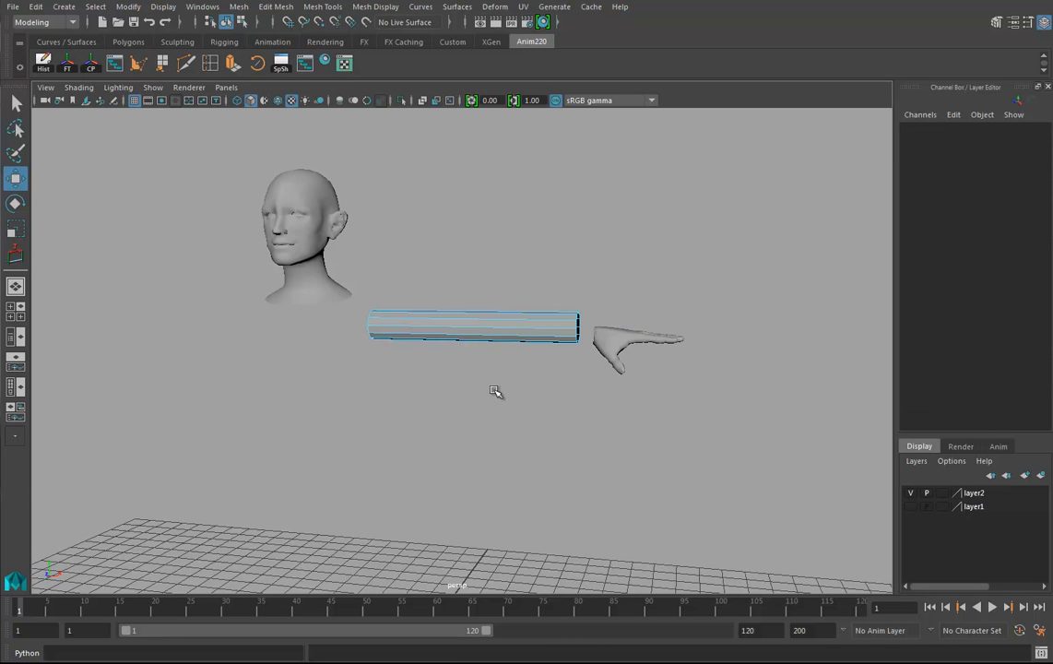
{"action": "left_click_drag", "start_coordinate": [447, 382], "coordinate": [399, 276], "text": "alt"}
{"action": "key", "text": "F8"}
{"action": "left_click_drag", "start_coordinate": [445, 381], "coordinate": [392, 369], "text": "alt"}
{"action": "key", "text": "F8"}
{"action": "key", "text": "F8"}
{"action": "left_click_drag", "start_coordinate": [319, 361], "coordinate": [561, 316]}
Lower the vertex ring at the wrist end of the arm cylinder and scale it down toward the hand's width
{"action": "right_click_drag", "start_coordinate": [562, 316], "coordinate": [493, 302]}
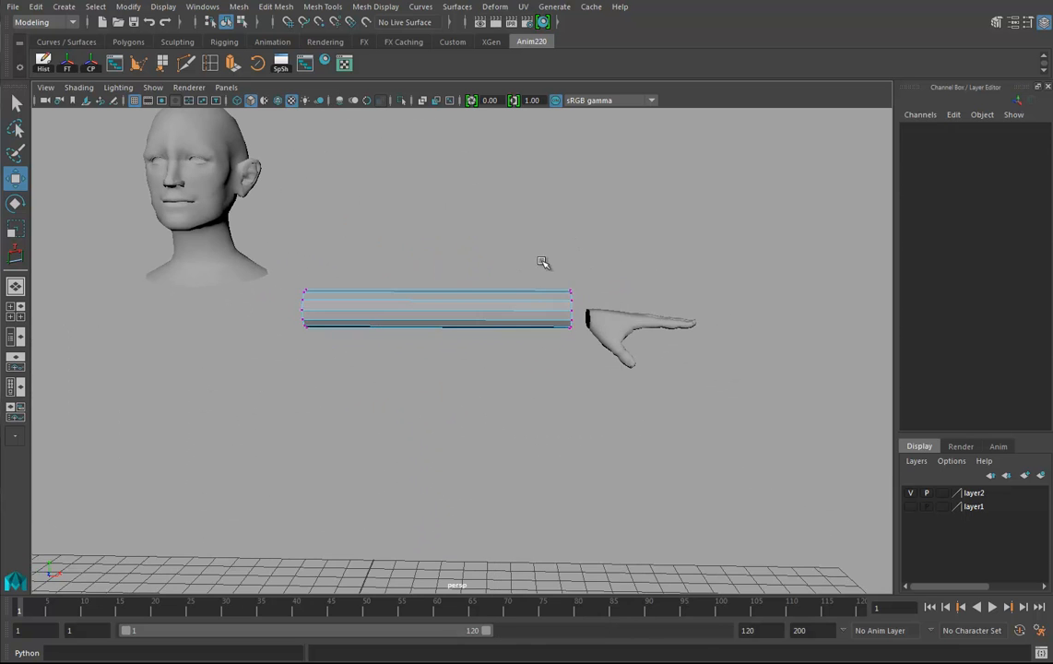
{"action": "left_click_drag", "start_coordinate": [594, 366], "coordinate": [564, 276]}
{"action": "left_click_drag", "start_coordinate": [564, 275], "coordinate": [543, 323], "text": "alt"}
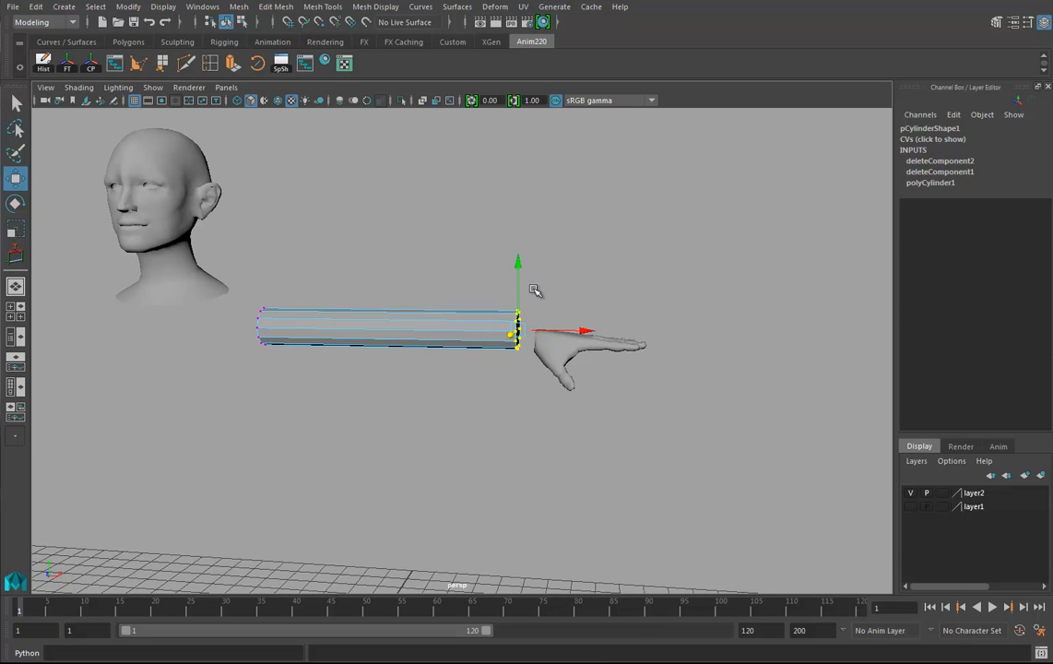
{"action": "left_click_drag", "start_coordinate": [522, 267], "coordinate": [487, 416]}
{"action": "mouse_move", "coordinate": [487, 415]}
{"action": "right_mouse_down", "text": "alt"}
{"action": "mouse_move", "coordinate": [613, 423]}
{"action": "mouse_move", "coordinate": [493, 400]}
{"action": "right_mouse_up", "text": "alt"}
{"action": "key", "text": "e"}
{"action": "key", "text": "r"}
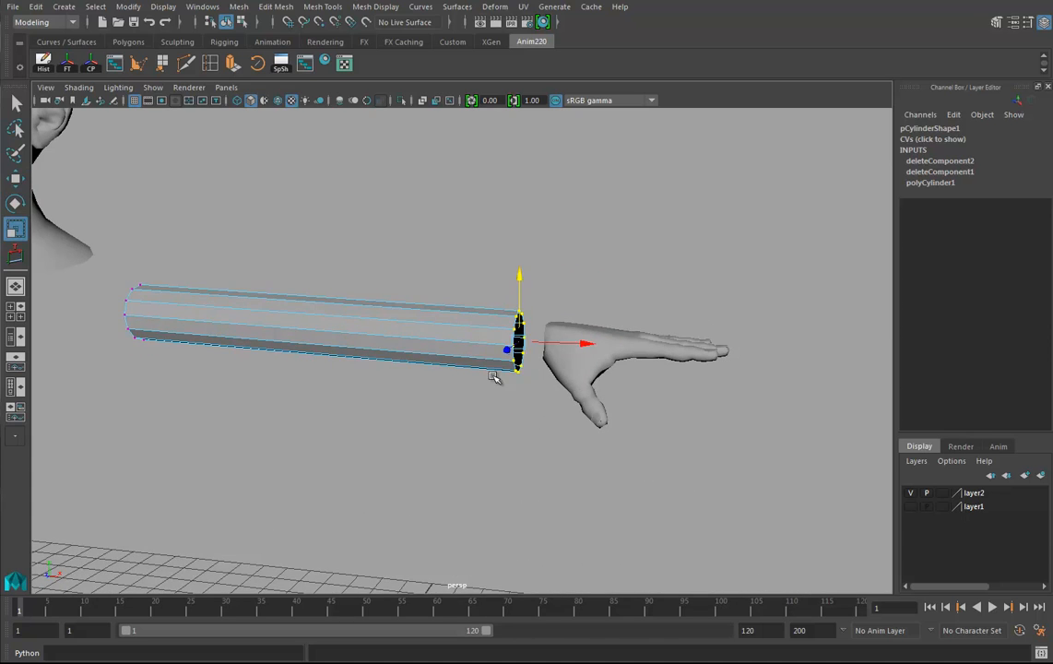
{"action": "left_click_drag", "start_coordinate": [519, 339], "coordinate": [505, 344]}
{"action": "left_click_drag", "start_coordinate": [582, 365], "coordinate": [574, 416], "text": "alt"}
Select the vertex ring at the shoulder end of the arm cylinder and adjust its scale along Z
{"action": "right_click_drag", "start_coordinate": [573, 416], "coordinate": [468, 406], "text": "alt"}
{"action": "left_click_drag", "start_coordinate": [467, 407], "coordinate": [482, 329], "text": "alt"}
{"action": "left_click_drag", "start_coordinate": [454, 273], "coordinate": [295, 451]}
{"action": "left_click_drag", "start_coordinate": [411, 341], "coordinate": [518, 161], "text": "alt"}
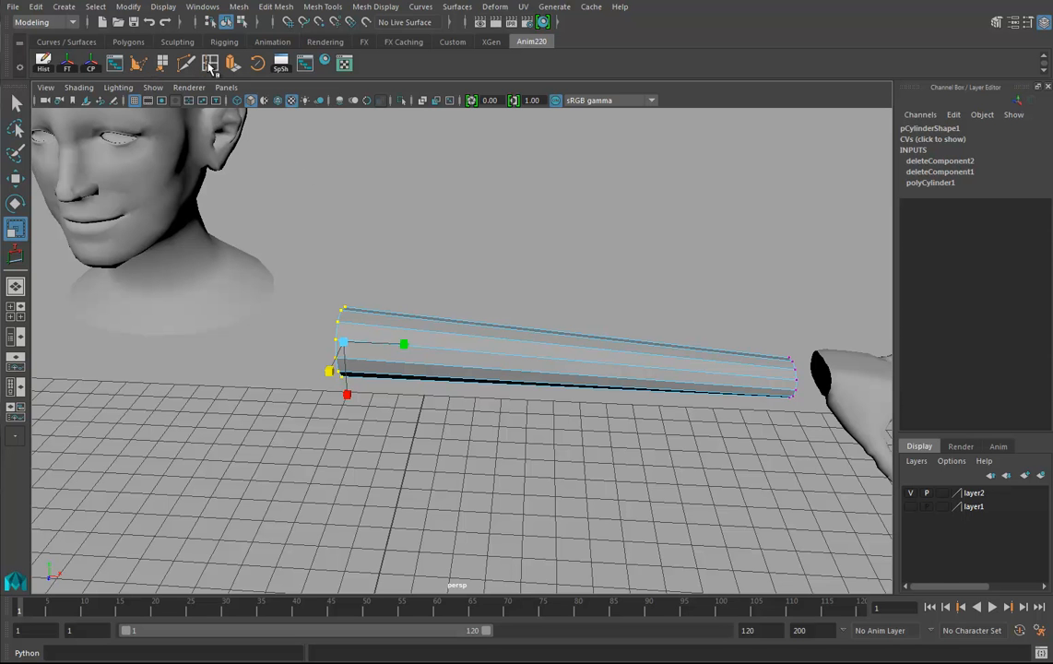
Insert three edge loops around the middle of the arm cylinder for the elbow
{"action": "left_click", "coordinate": [143, 64]}
{"action": "left_click", "coordinate": [560, 351]}
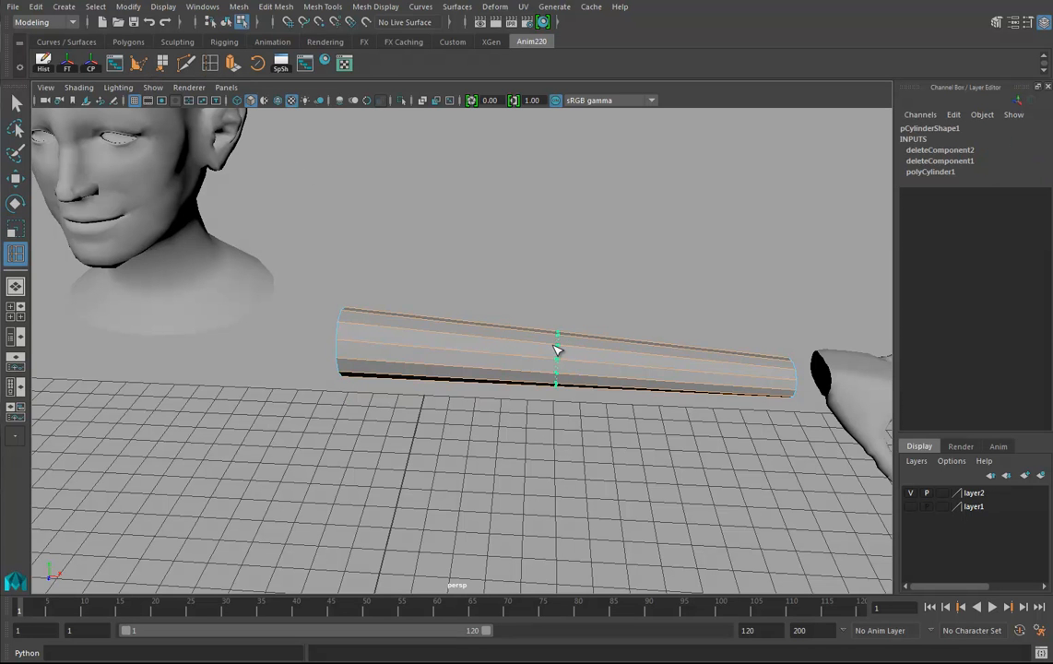
{"action": "left_click", "coordinate": [554, 350]}
{"action": "left_click_drag", "start_coordinate": [554, 351], "coordinate": [490, 405], "text": "alt"}
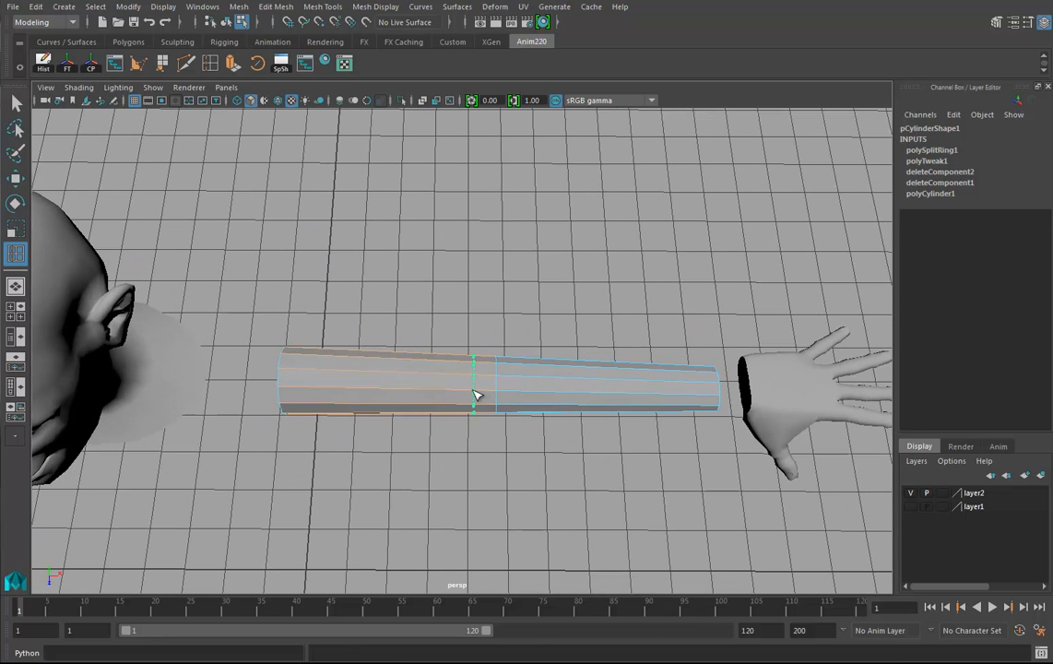
{"action": "left_click", "coordinate": [476, 396]}
{"action": "left_click", "coordinate": [526, 395]}
{"action": "left_click_drag", "start_coordinate": [527, 396], "coordinate": [535, 348], "text": "alt"}
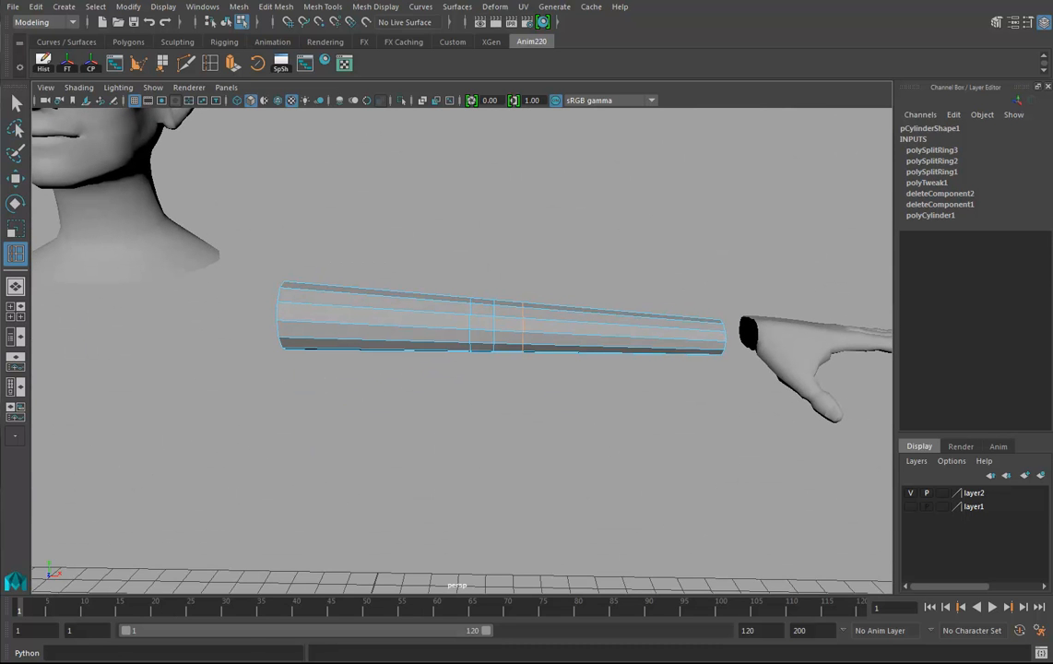
Switch to the web browser and review the Articulation Theory page on hippydrome.com, returning to the site's home page
{"action": "mouse_move", "coordinate": [166, 659]}
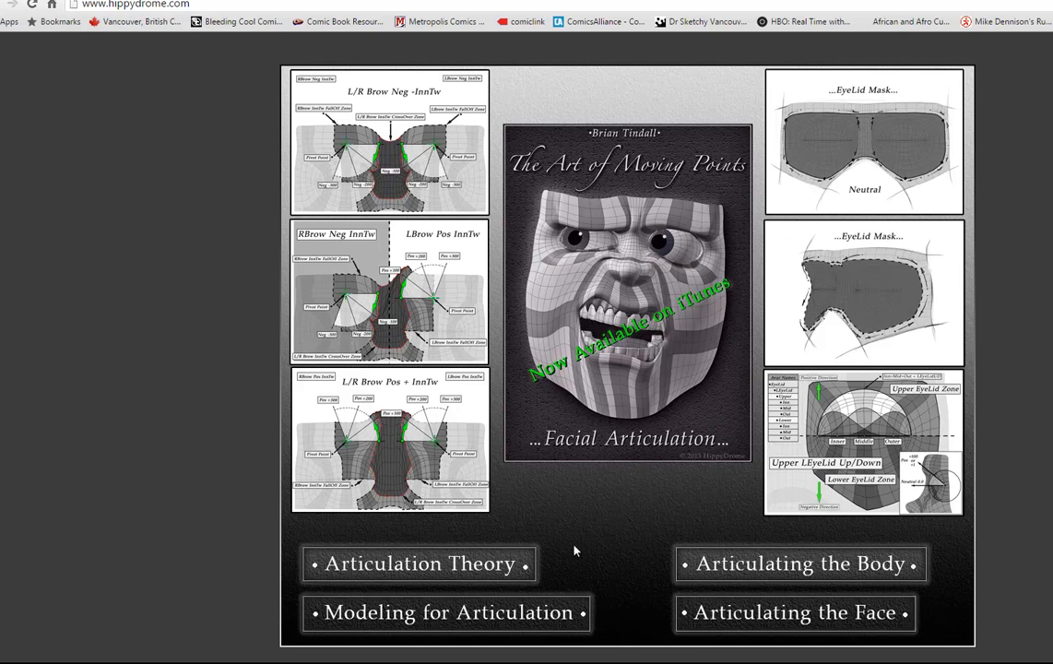
{"action": "left_click", "coordinate": [404, 571]}
{"action": "scroll", "coordinate": [623, 532], "scroll_direction": "down", "scroll_amount": 3}
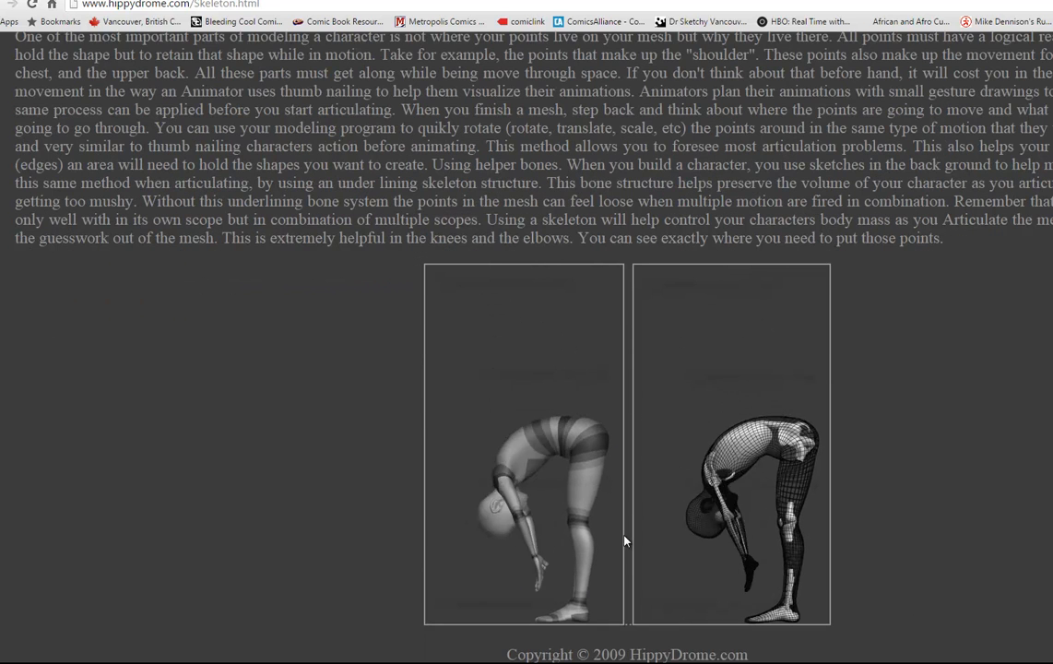
{"action": "scroll", "coordinate": [625, 534], "scroll_direction": "up", "scroll_amount": 1}
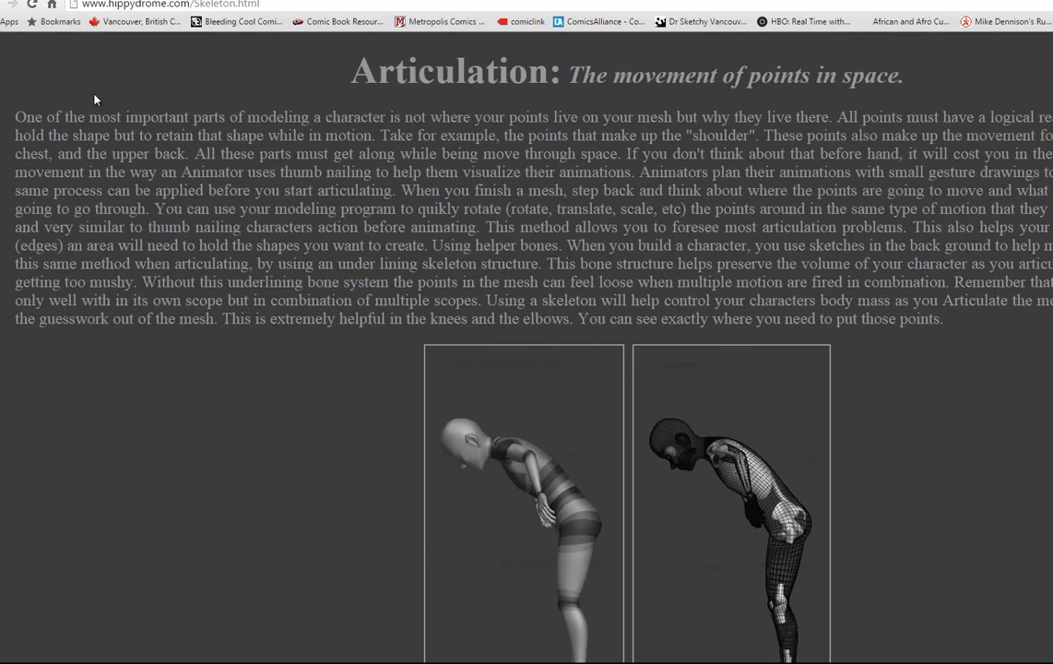
{"action": "left_click", "coordinate": [12, 3]}
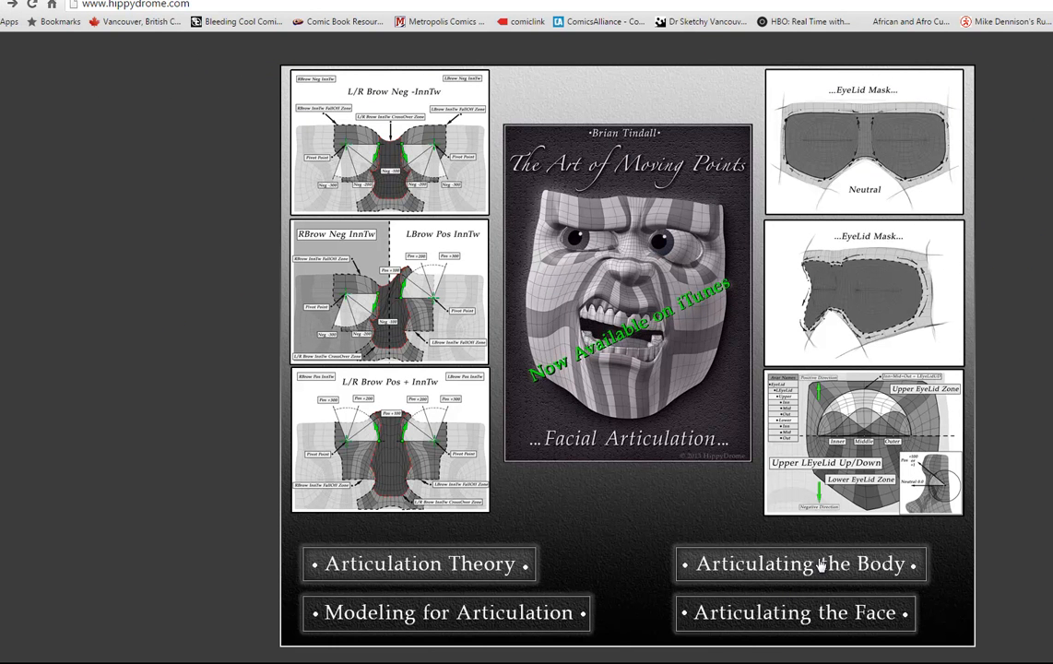
Examine the body, arm and hand topology references on the Modeling for Articulation page and return to Maya
{"action": "left_click", "coordinate": [454, 620]}
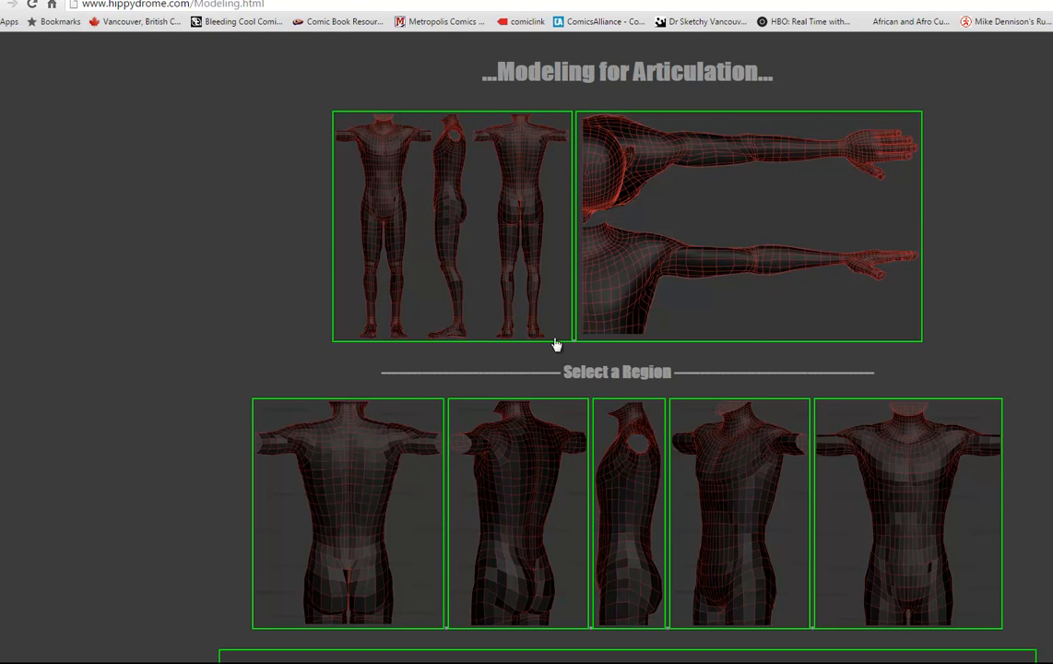
{"action": "scroll", "coordinate": [719, 399], "scroll_direction": "down", "scroll_amount": 2}
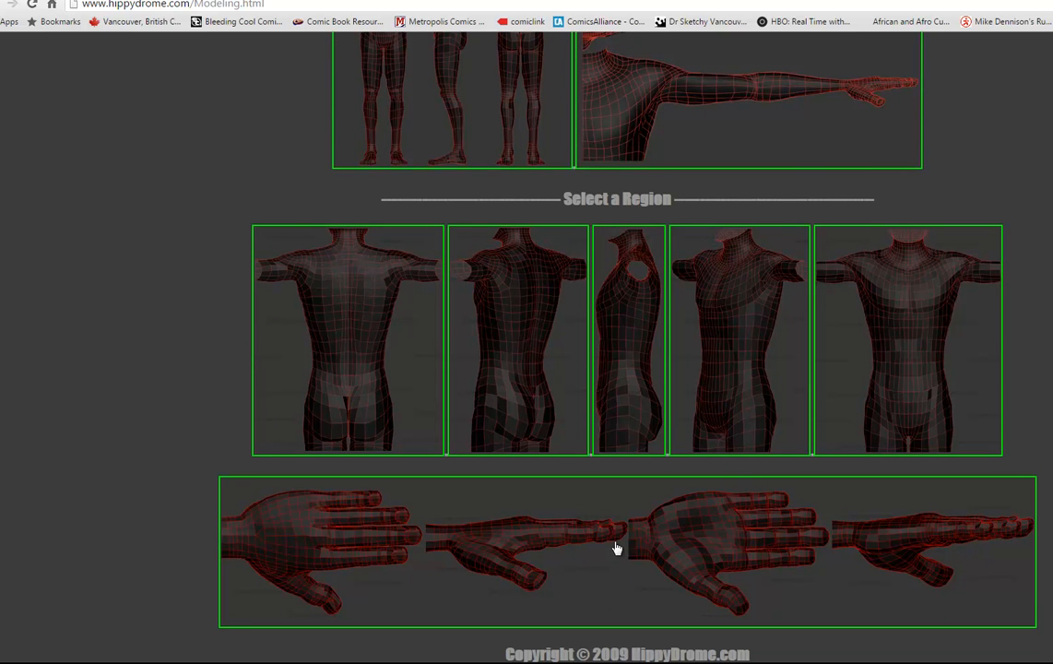
{"action": "scroll", "coordinate": [626, 529], "scroll_direction": "up", "scroll_amount": 2}
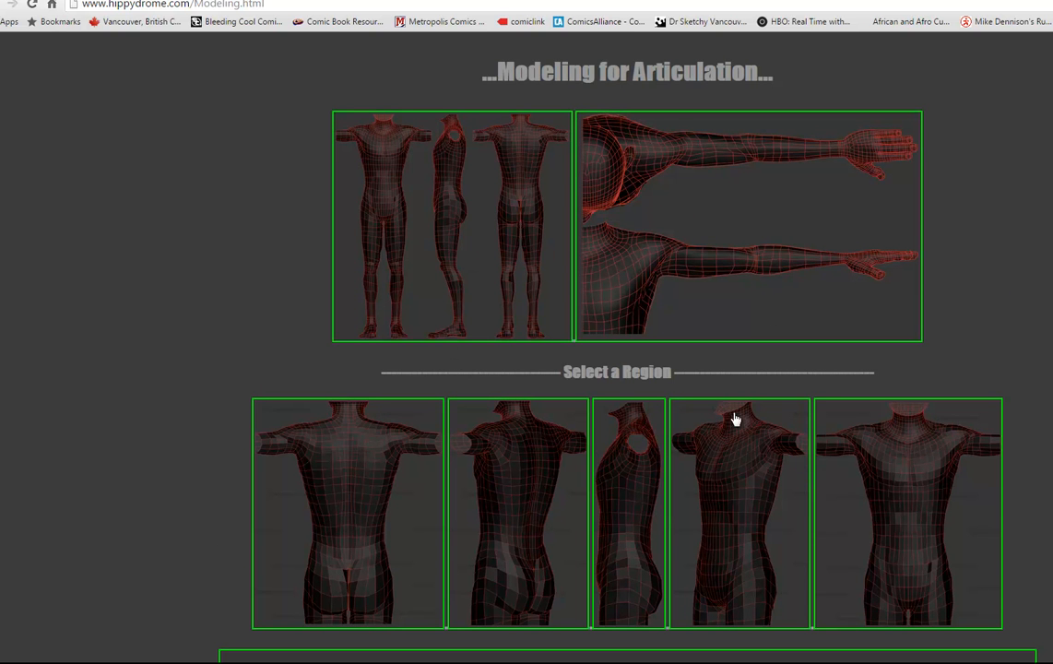
{"action": "scroll", "coordinate": [881, 376], "scroll_direction": "down", "scroll_amount": 2}
{"action": "scroll", "coordinate": [891, 385], "scroll_direction": "up", "scroll_amount": 1}
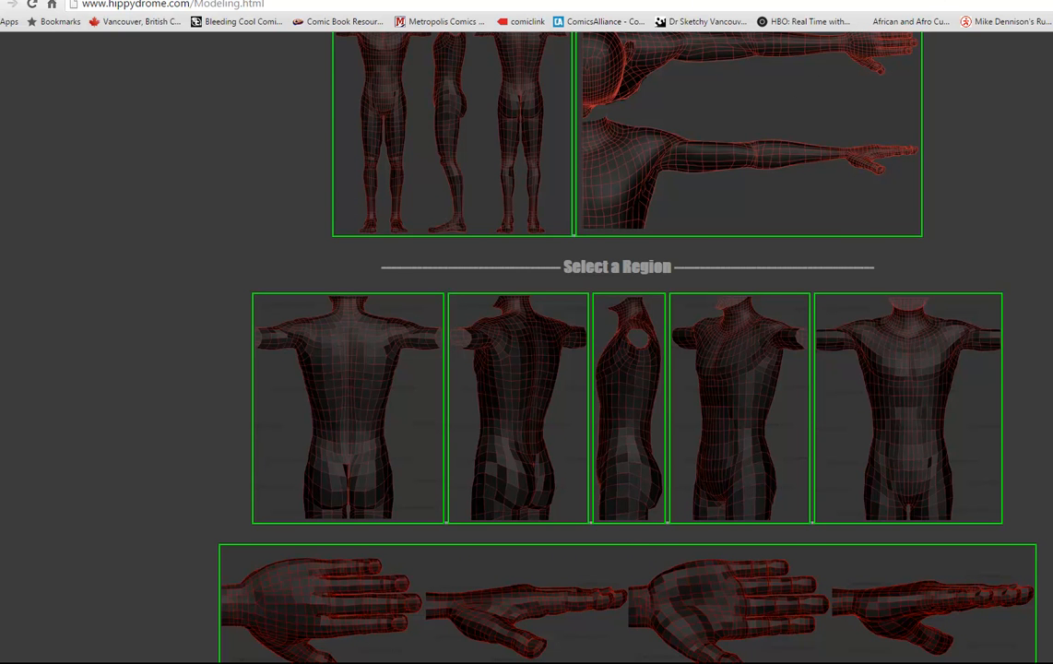
{"action": "scroll", "coordinate": [890, 282], "scroll_direction": "up", "scroll_amount": 1}
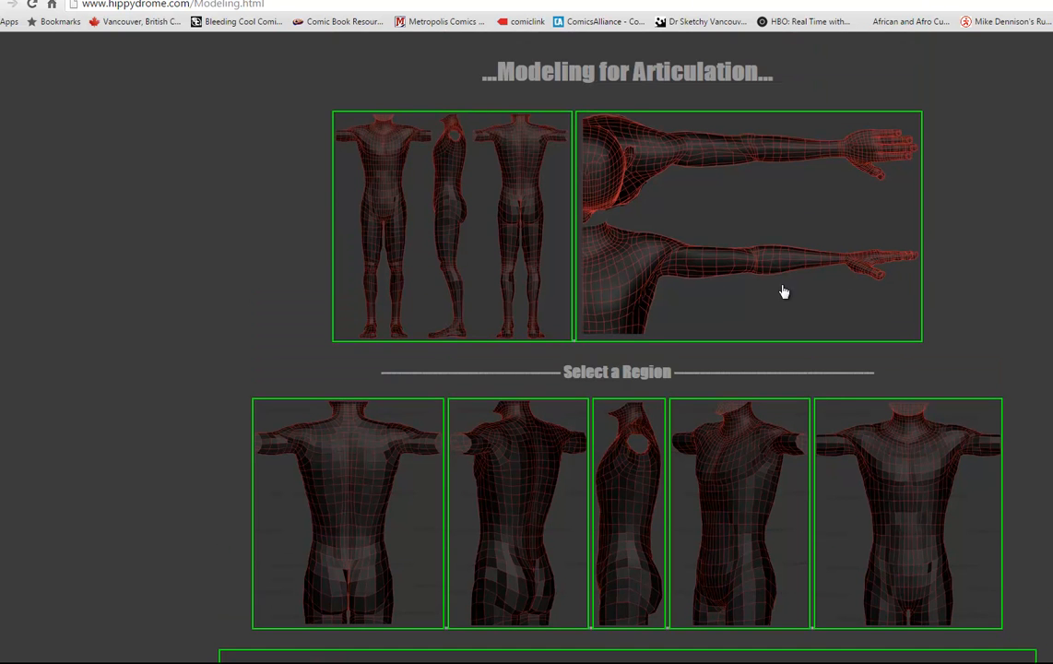
{"action": "left_click", "coordinate": [670, 229]}
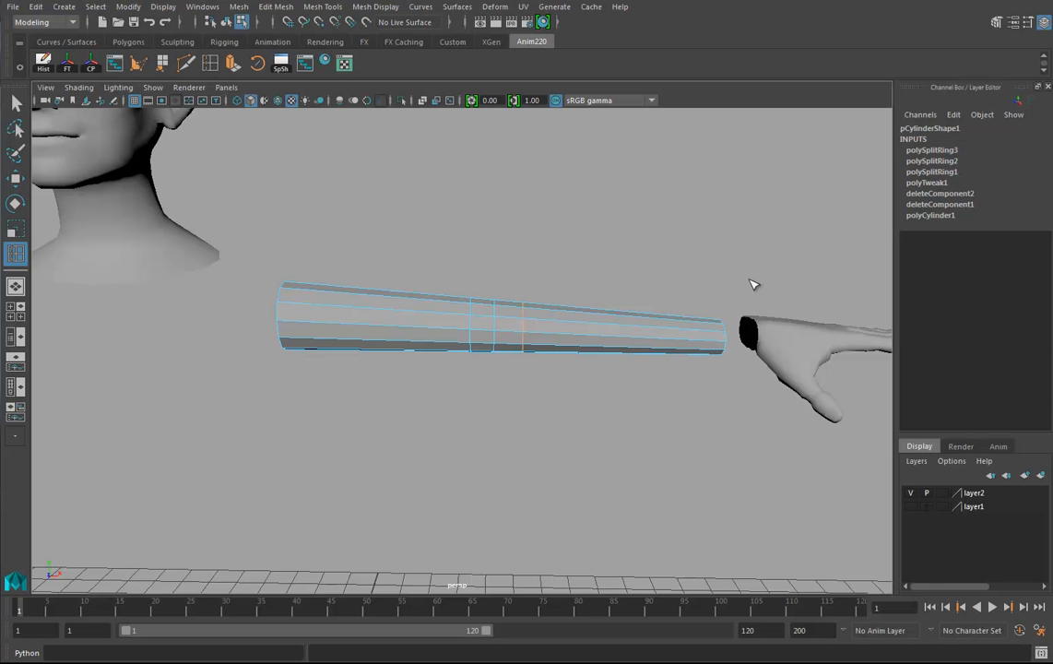
Scale up the wrist-side and middle edge loops at the elbow to bulge the start of the forearm
{"action": "left_click_drag", "start_coordinate": [576, 332], "coordinate": [574, 321], "text": "alt"}
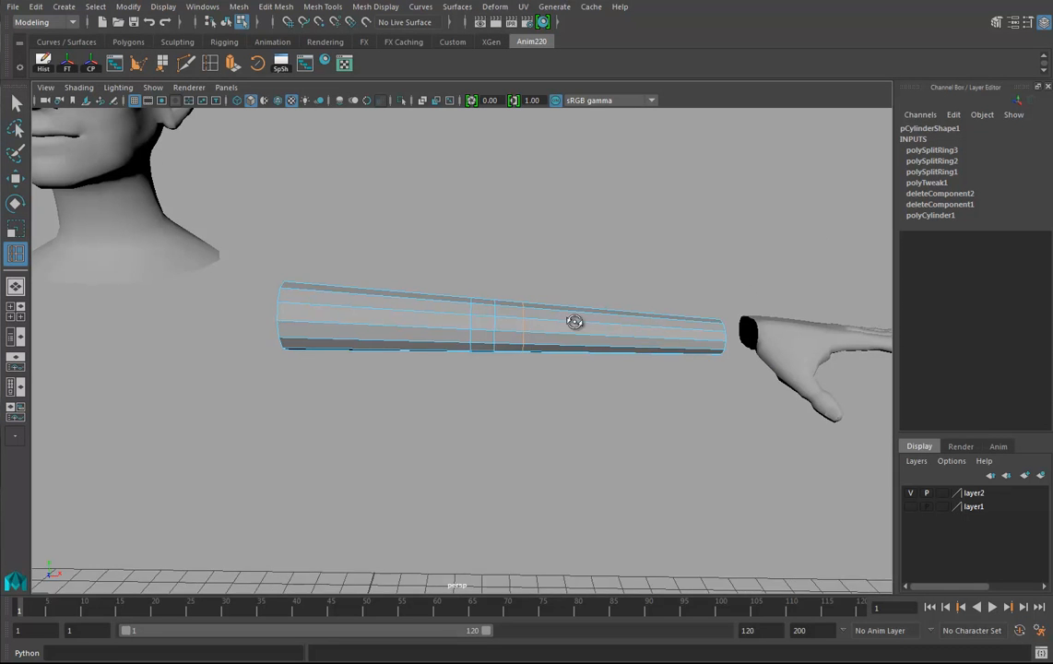
{"action": "left_click", "coordinate": [17, 230]}
{"action": "left_click_drag", "start_coordinate": [560, 356], "coordinate": [514, 384], "text": "alt"}
{"action": "right_click_drag", "start_coordinate": [514, 383], "coordinate": [554, 414], "text": "alt"}
{"action": "middle_click_drag", "start_coordinate": [554, 414], "coordinate": [554, 423], "text": "alt"}
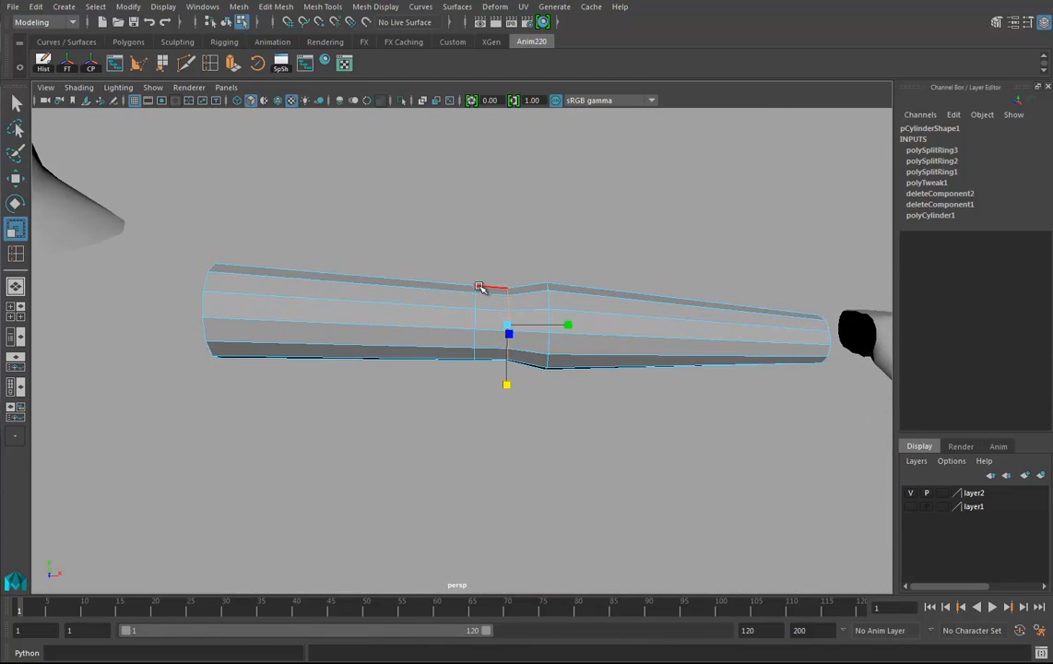
{"action": "left_click_drag", "start_coordinate": [508, 385], "coordinate": [437, 434]}
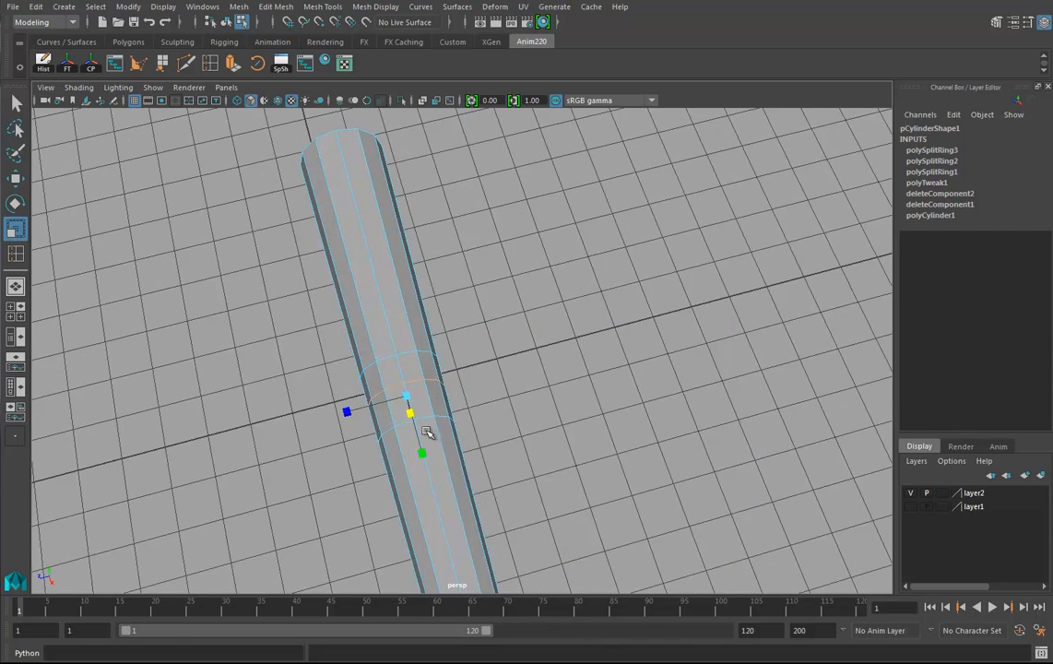
{"action": "left_click_drag", "start_coordinate": [347, 412], "coordinate": [507, 350]}
{"action": "key", "text": "w"}
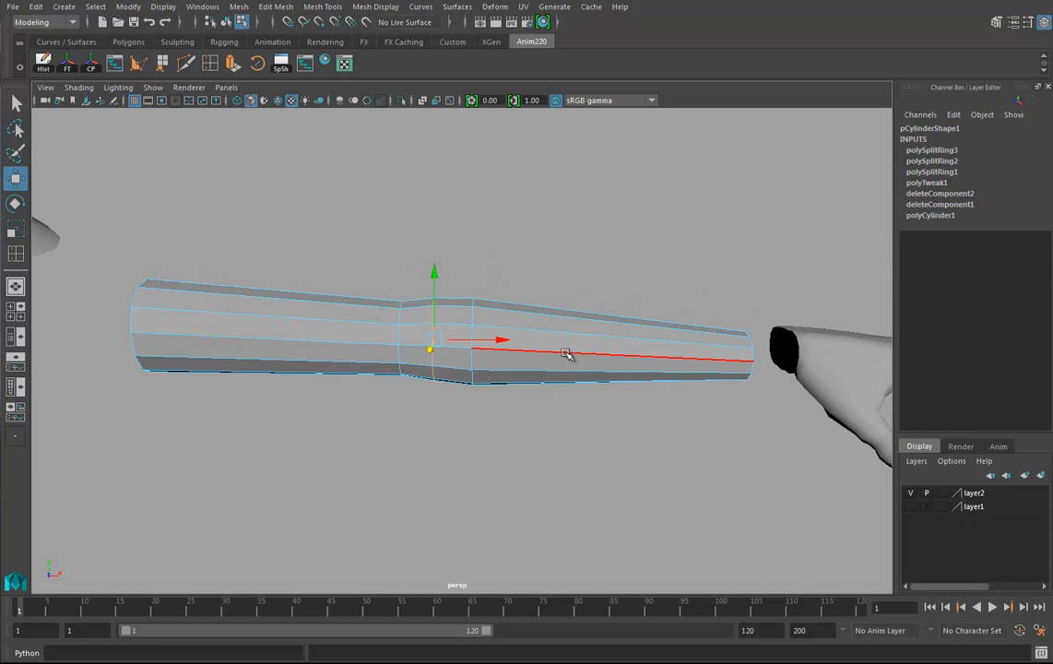
Select the vertex ring at the arm's shoulder end, tilt it toward the neck and raise it slightly
{"action": "left_click_drag", "start_coordinate": [689, 390], "coordinate": [532, 385], "text": "alt"}
{"action": "right_click_drag", "start_coordinate": [505, 301], "coordinate": [444, 303]}
{"action": "left_click_drag", "start_coordinate": [442, 270], "coordinate": [496, 421]}
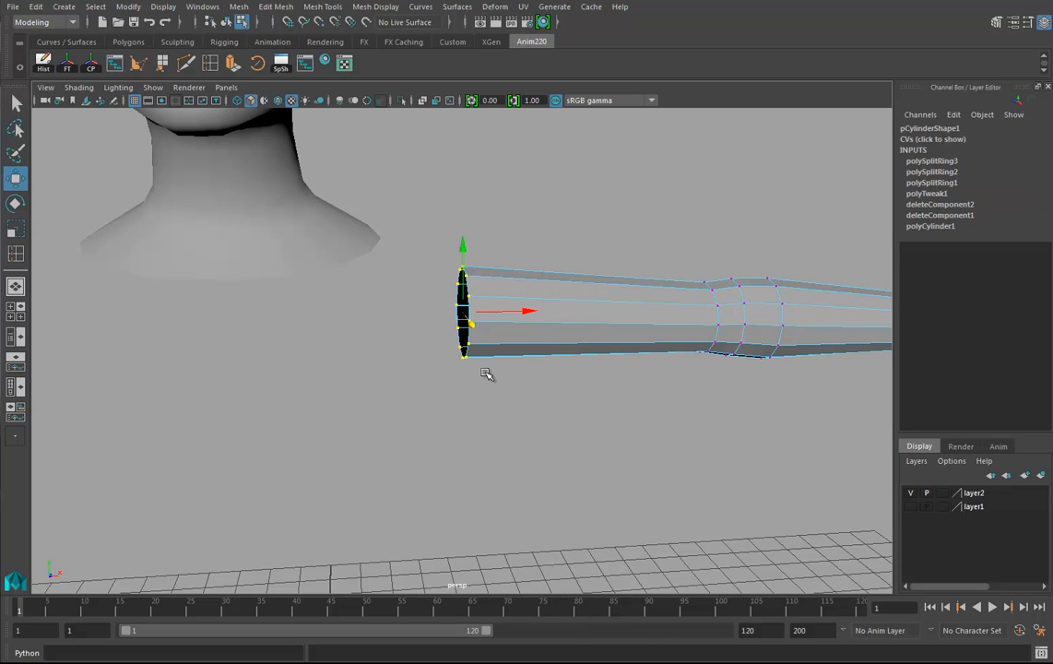
{"action": "key", "text": "e"}
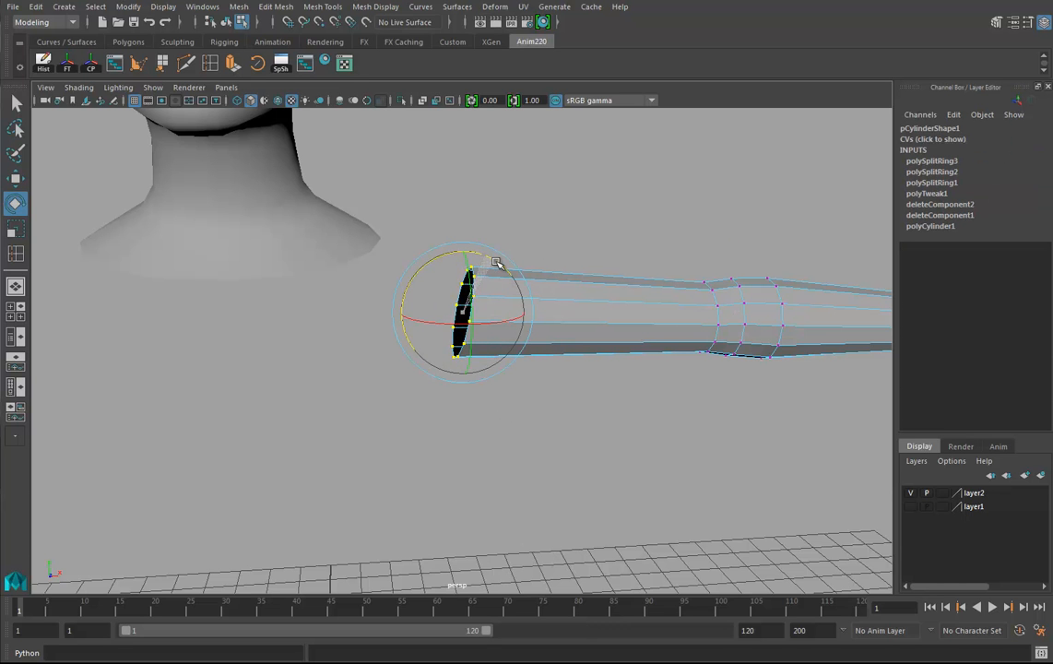
{"action": "key", "text": "w"}
{"action": "left_click_drag", "start_coordinate": [463, 249], "coordinate": [466, 236]}
{"action": "right_click_drag", "start_coordinate": [664, 441], "coordinate": [559, 428], "text": "alt"}
{"action": "middle_click_drag", "start_coordinate": [560, 428], "coordinate": [557, 425], "text": "alt"}
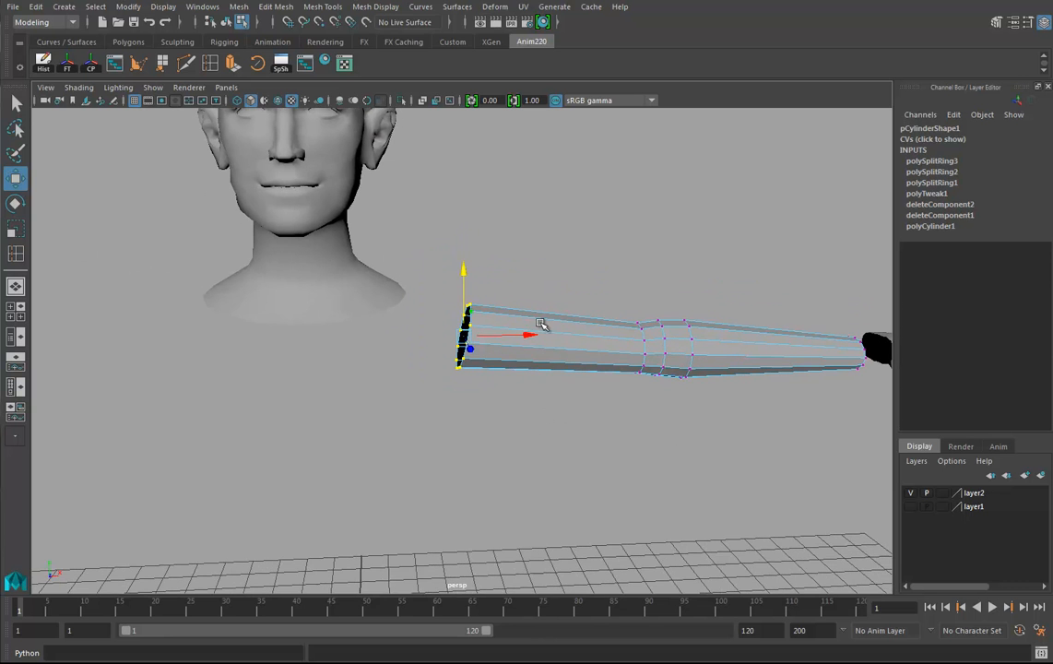
Select the wrist-side vertex ring of the elbow and adjust its scale along Z
{"action": "left_click_drag", "start_coordinate": [539, 334], "coordinate": [601, 373], "text": "alt"}
{"action": "key", "text": "ctrl+a"}
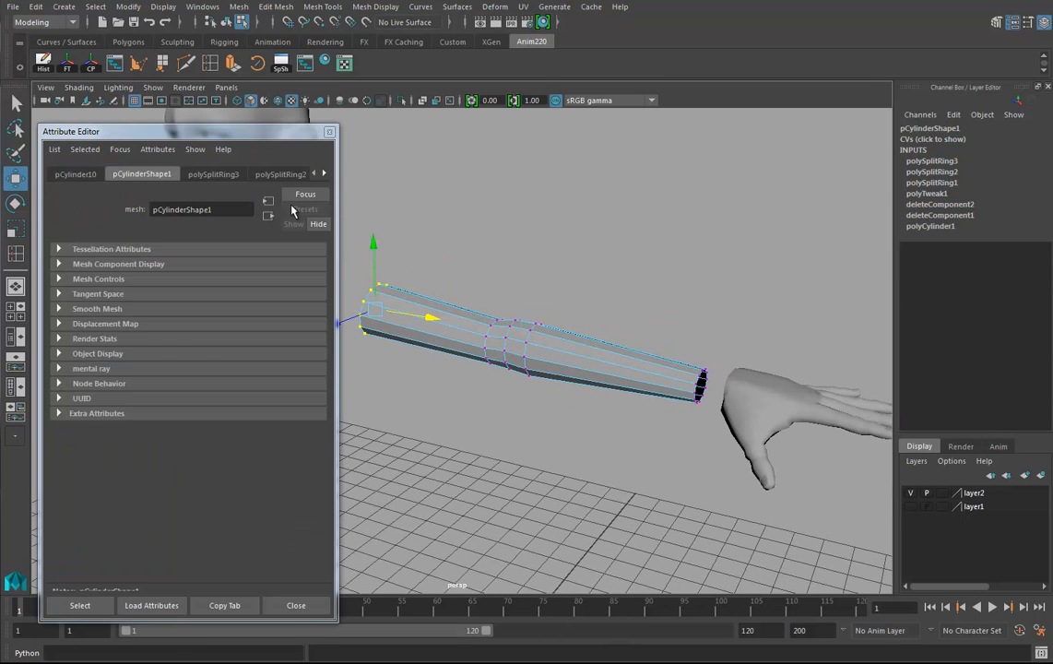
{"action": "key", "text": "ctrl+a"}
{"action": "left_click_drag", "start_coordinate": [540, 390], "coordinate": [324, 425], "text": "alt"}
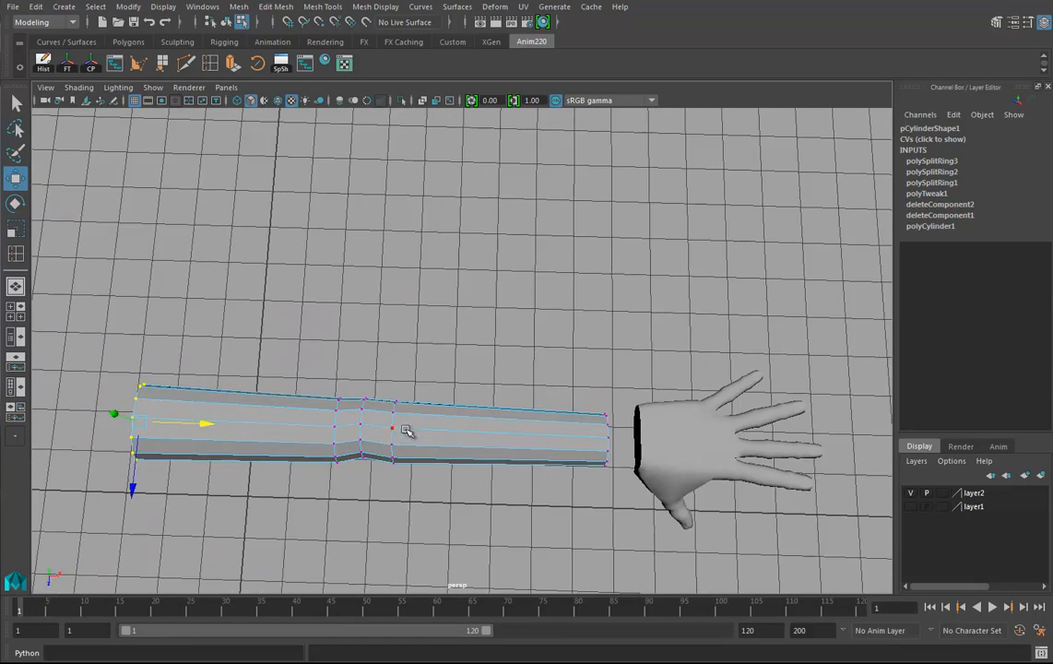
{"action": "left_click_drag", "start_coordinate": [396, 463], "coordinate": [387, 484]}
{"action": "left_click_drag", "start_coordinate": [388, 484], "coordinate": [419, 525], "text": "alt"}
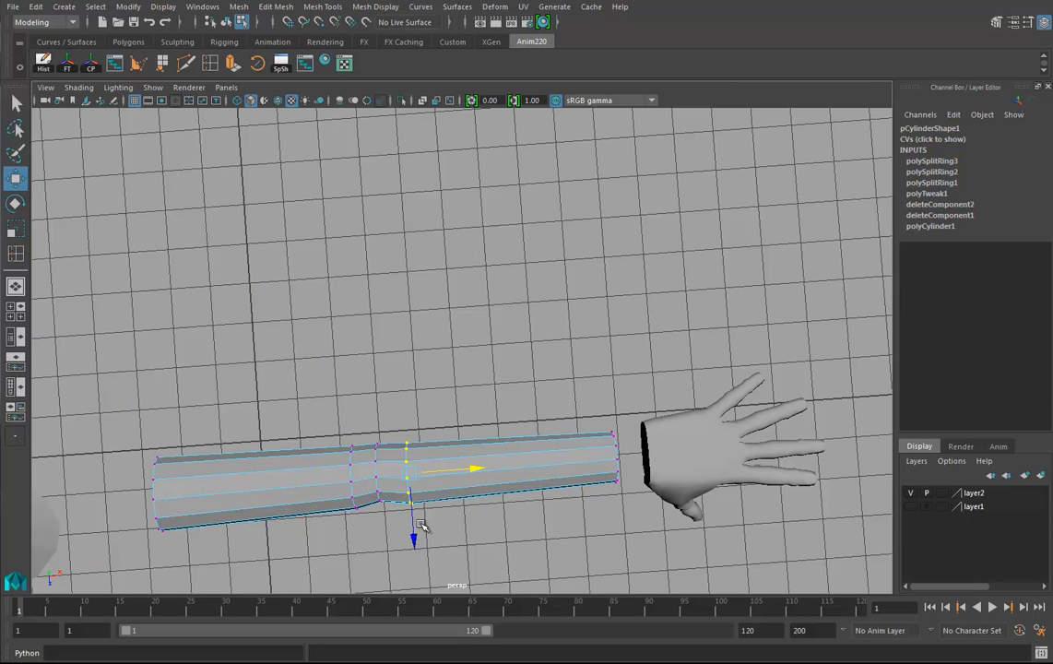
{"action": "key", "text": "r"}
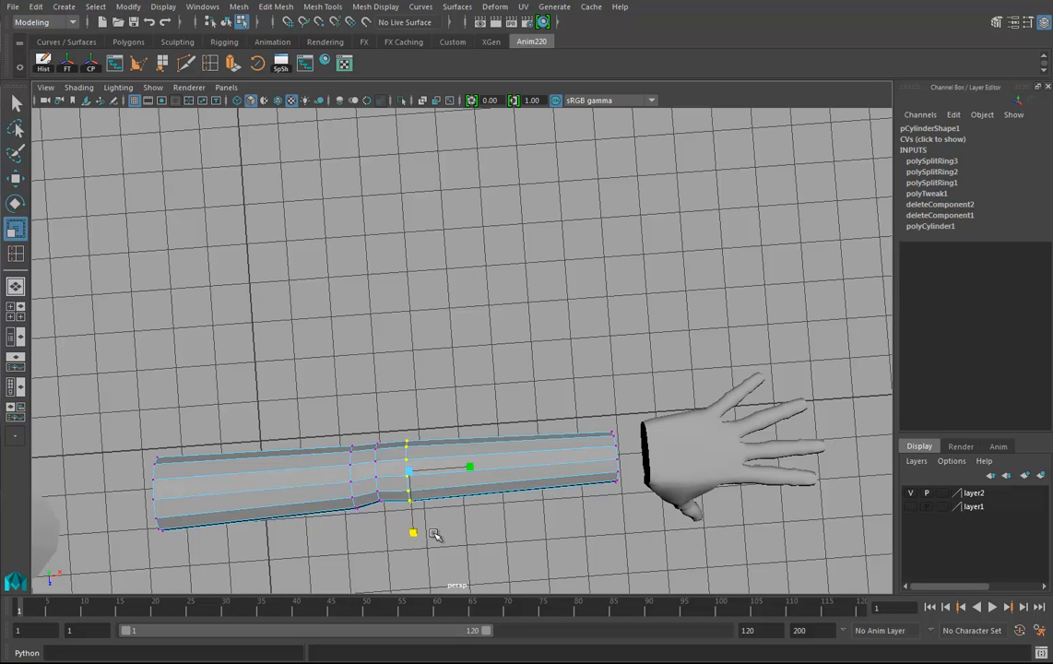
Return to object mode, select the hand mesh and lower it to line up with the arm's wrist end
{"action": "left_click_drag", "start_coordinate": [414, 539], "coordinate": [433, 356], "text": "alt"}
{"action": "left_click_drag", "start_coordinate": [403, 398], "coordinate": [509, 417], "text": "alt"}
{"action": "middle_click_drag", "start_coordinate": [696, 393], "coordinate": [582, 390], "text": "alt"}
{"action": "right_click_drag", "start_coordinate": [596, 397], "coordinate": [551, 394]}
{"action": "left_click_drag", "start_coordinate": [552, 395], "coordinate": [443, 392], "text": "alt"}
{"action": "right_click_drag", "start_coordinate": [443, 301], "coordinate": [495, 285]}
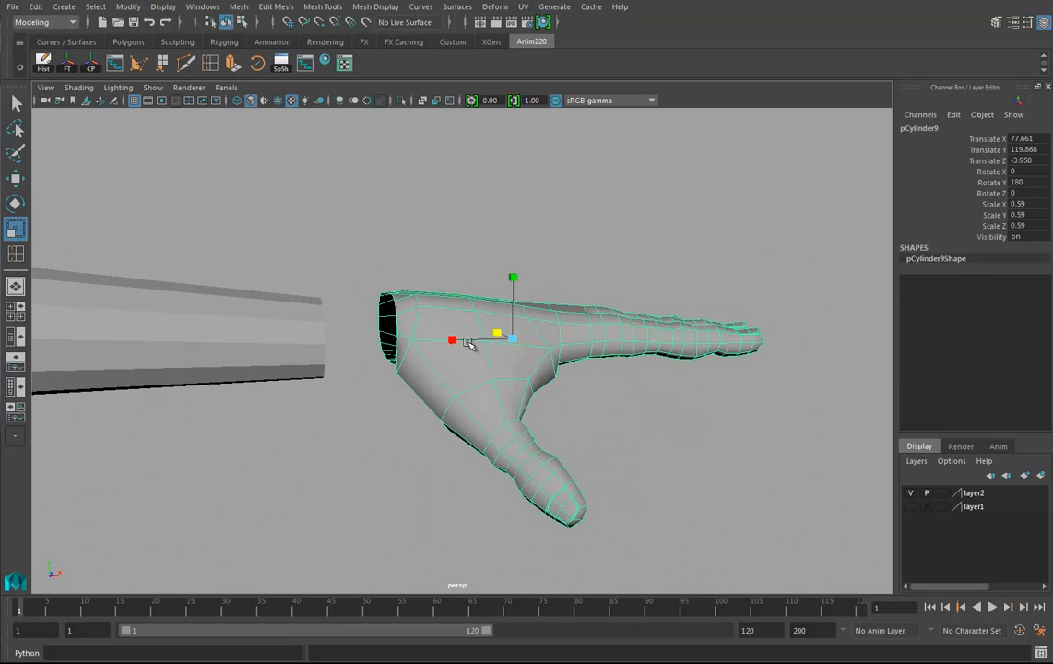
{"action": "key", "text": "w"}
{"action": "left_click_drag", "start_coordinate": [512, 274], "coordinate": [512, 289]}
Select the border edge loop around the hand's wrist opening
{"action": "left_click_drag", "start_coordinate": [471, 344], "coordinate": [530, 297], "text": "alt"}
{"action": "right_click_drag", "start_coordinate": [530, 297], "coordinate": [533, 254]}
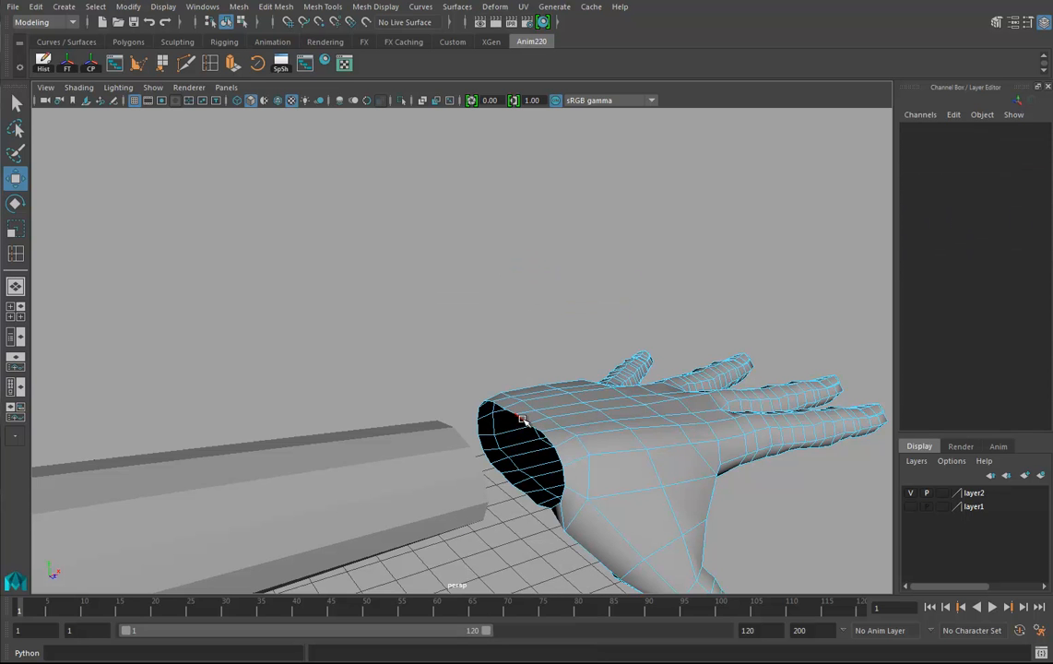
{"action": "double_click", "coordinate": [521, 420]}
{"action": "left_click_drag", "start_coordinate": [551, 408], "coordinate": [311, 89], "text": "alt"}
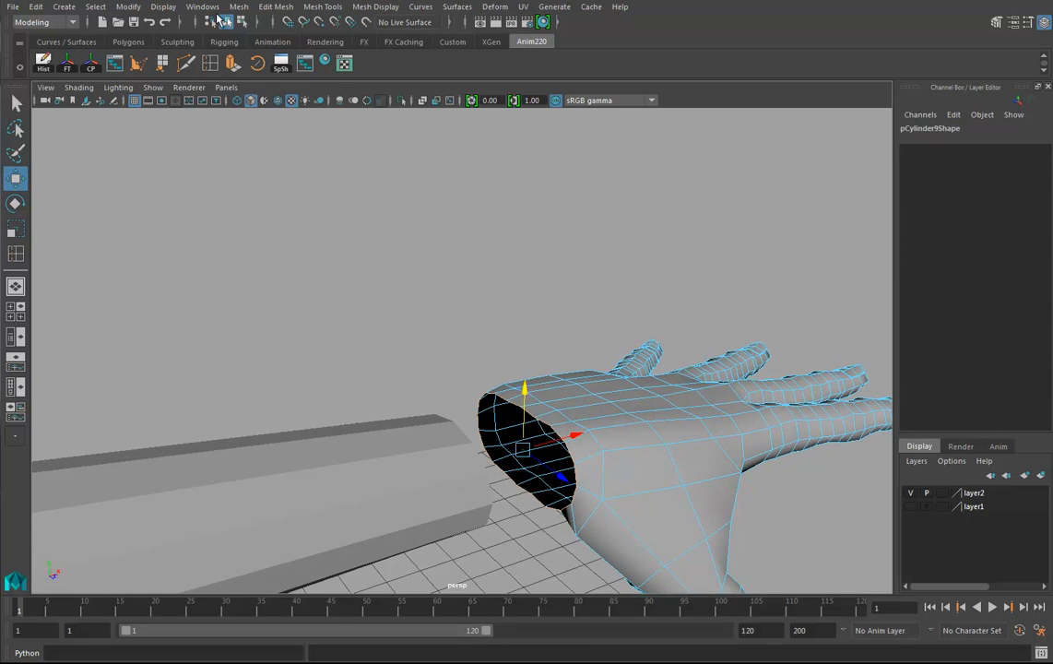
Turn on the Poly Count heads-up display with Smooth Mesh Preview counting and change the viewport renderer
{"action": "left_click", "coordinate": [163, 7]}
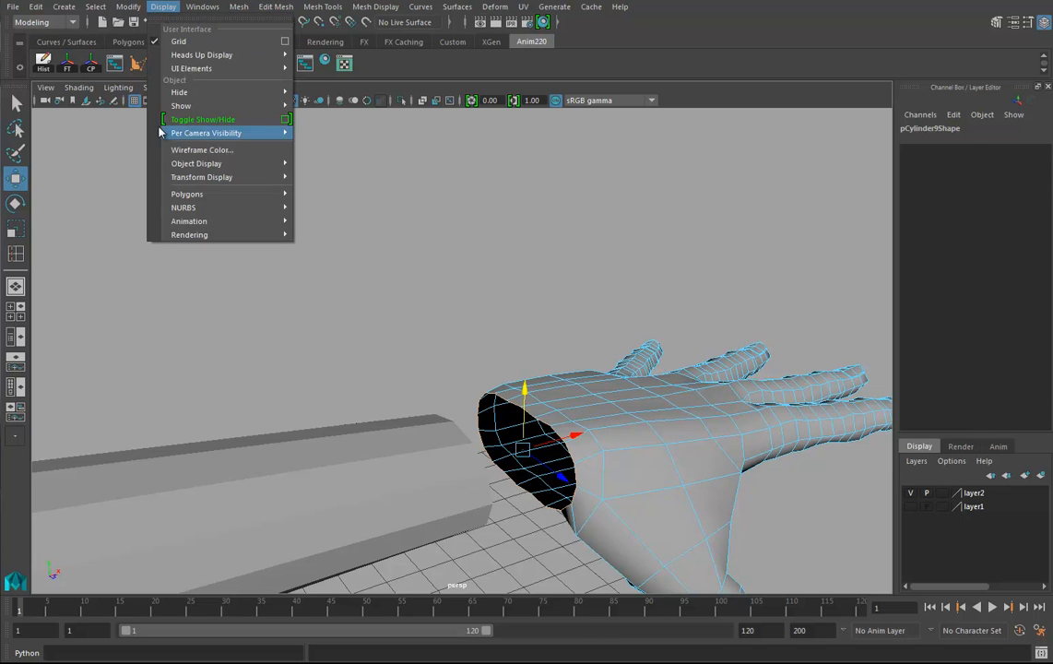
{"action": "mouse_move", "coordinate": [179, 55]}
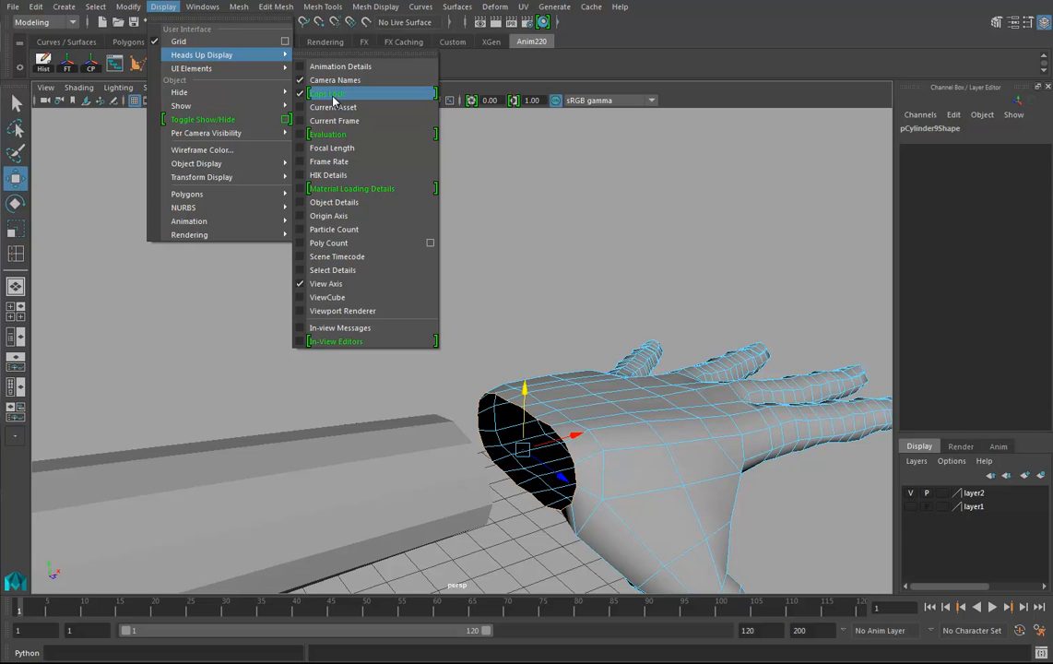
{"action": "left_click", "coordinate": [433, 243]}
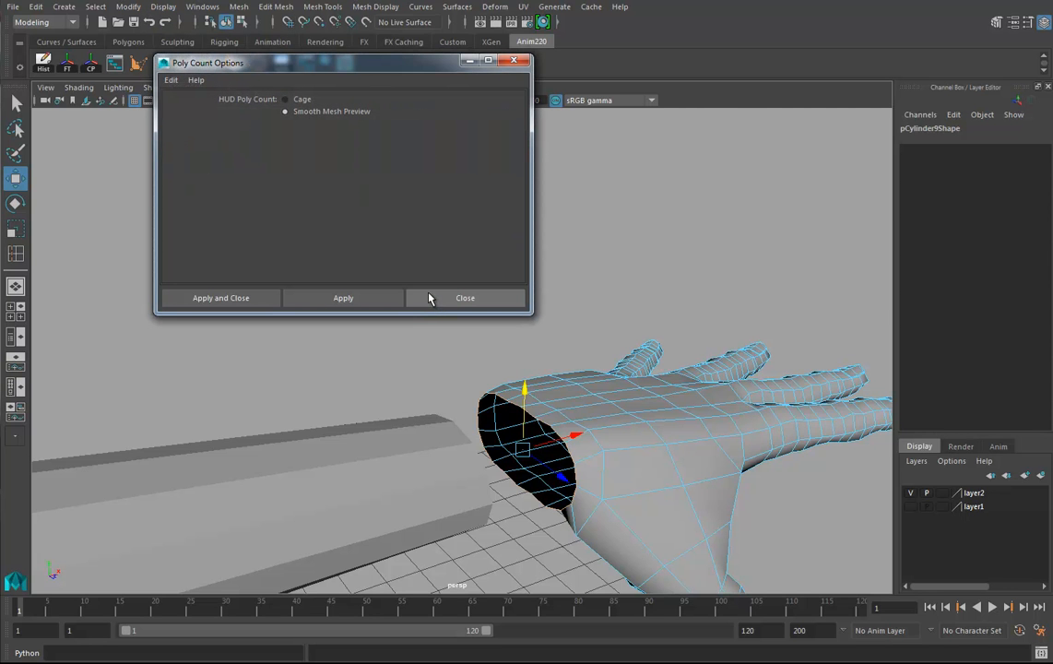
{"action": "left_click", "coordinate": [237, 299]}
{"action": "left_click_drag", "start_coordinate": [670, 378], "coordinate": [376, 232], "text": "alt"}
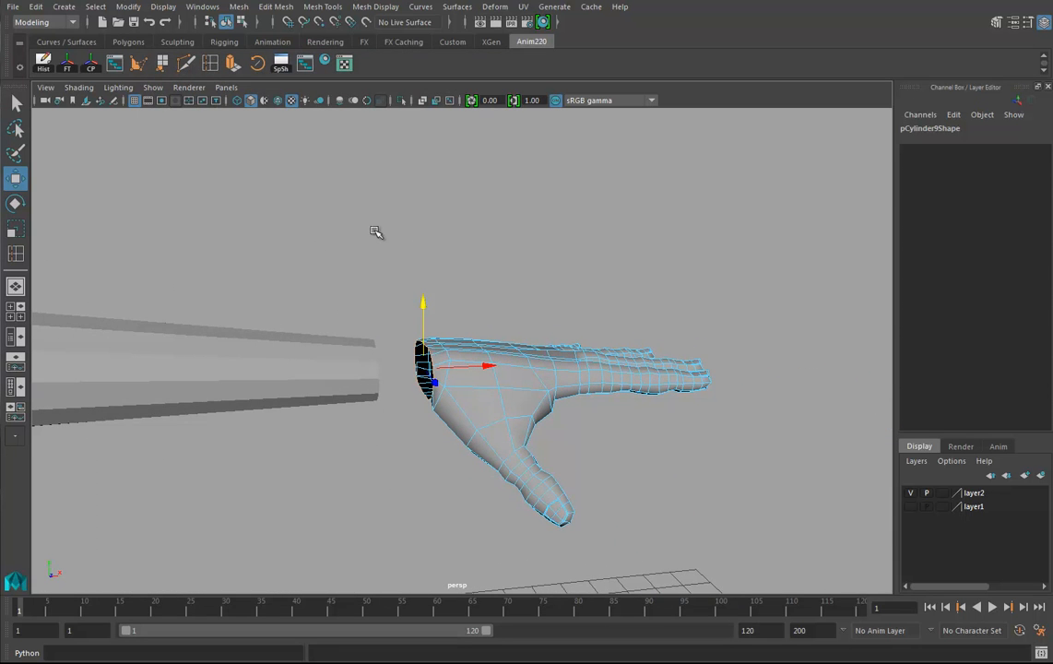
{"action": "left_click", "coordinate": [189, 88]}
{"action": "left_click", "coordinate": [189, 126]}
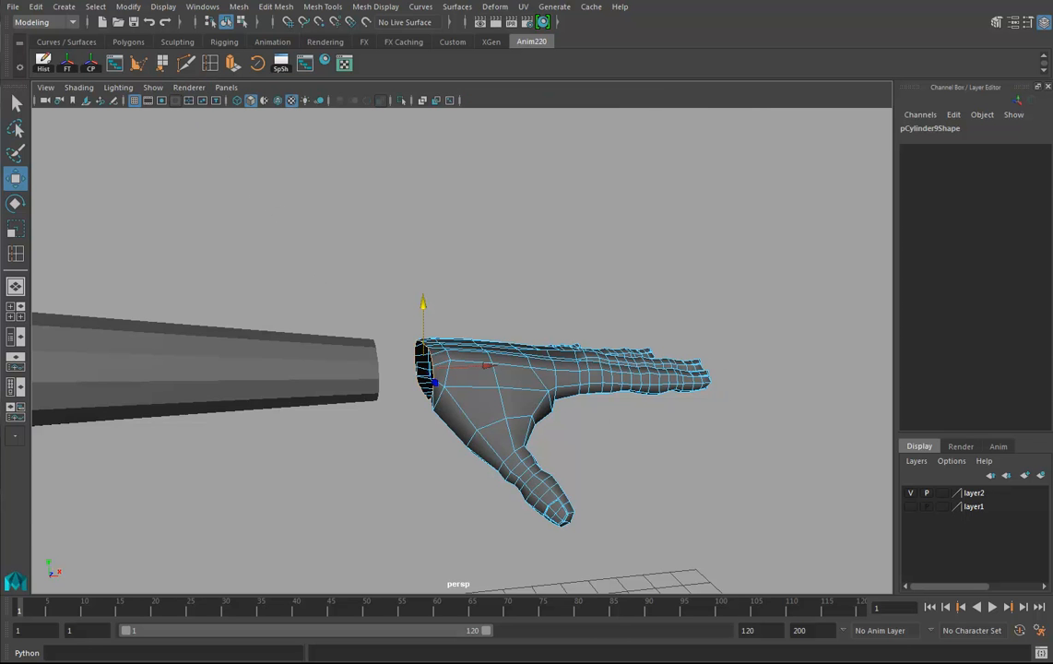
{"action": "left_click_drag", "start_coordinate": [522, 351], "coordinate": [562, 348], "text": "alt"}
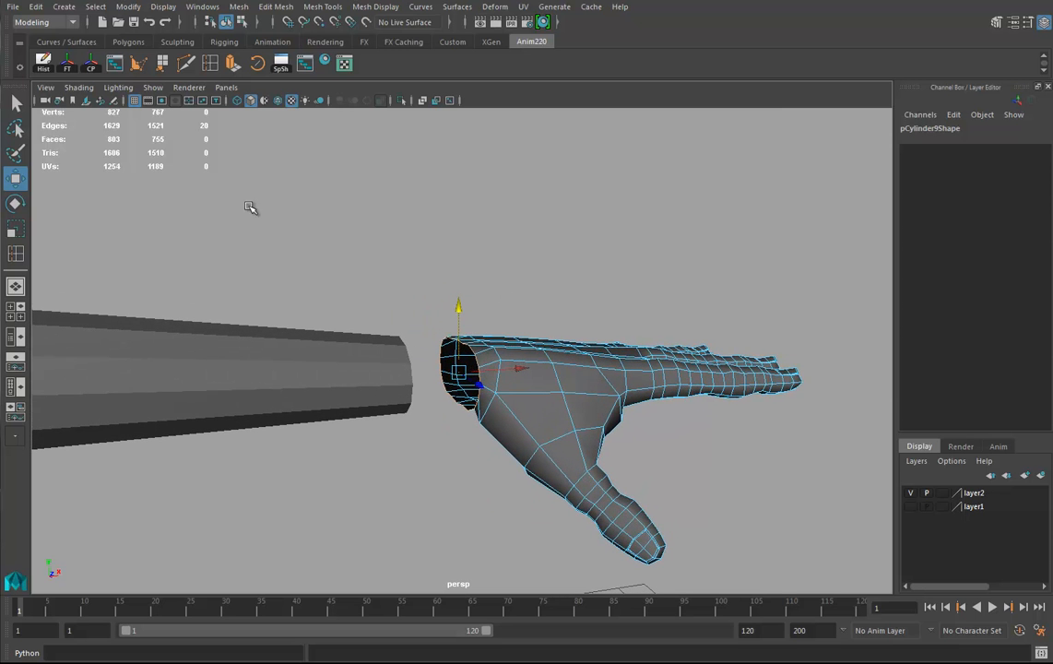
Collapse two adjacent border edges at the wrist opening on the back of the hand
{"action": "left_click_drag", "start_coordinate": [548, 404], "coordinate": [499, 370], "text": "alt"}
{"action": "right_click_drag", "start_coordinate": [466, 299], "coordinate": [462, 260]}
{"action": "left_click", "coordinate": [435, 296]}
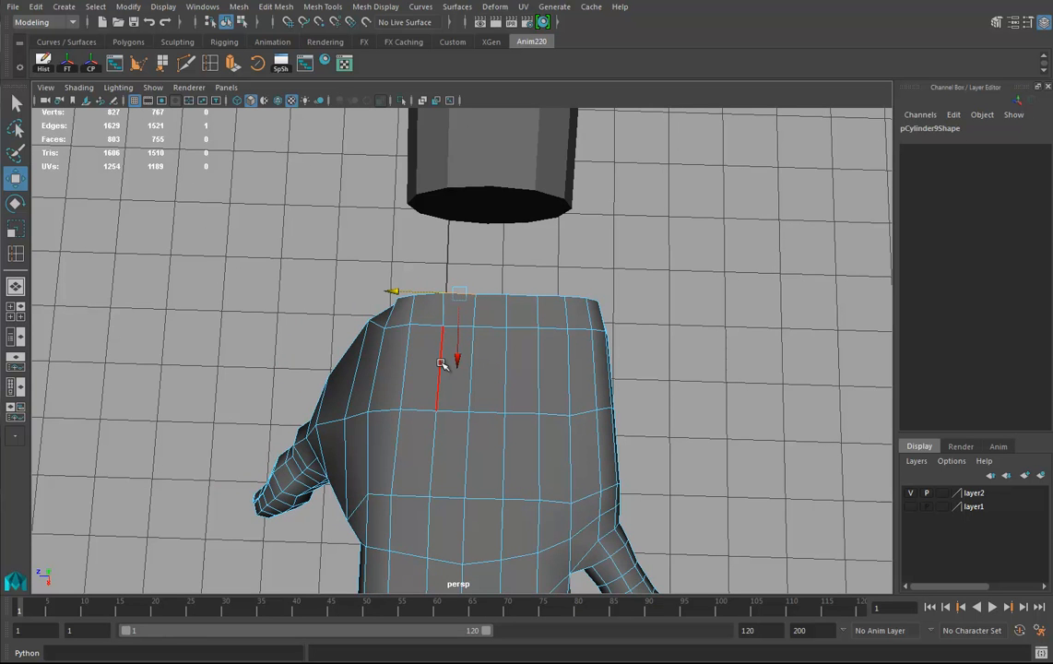
{"action": "key", "text": "q"}
{"action": "left_click_drag", "start_coordinate": [432, 326], "coordinate": [458, 362], "text": "alt"}
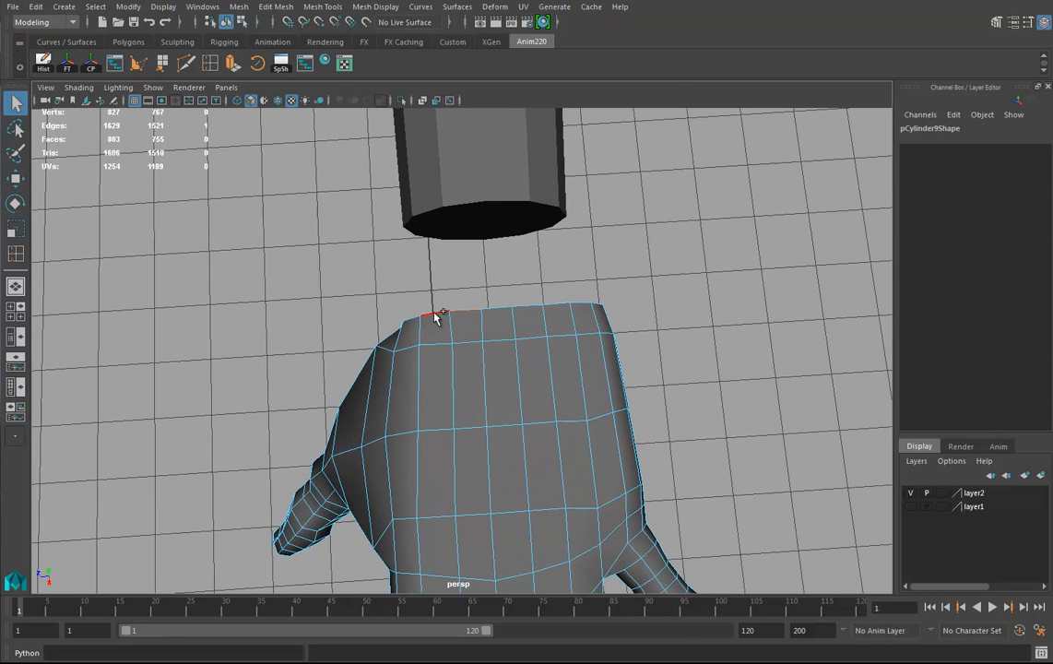
{"action": "right_click_drag", "start_coordinate": [458, 316], "coordinate": [546, 273], "text": "shift"}
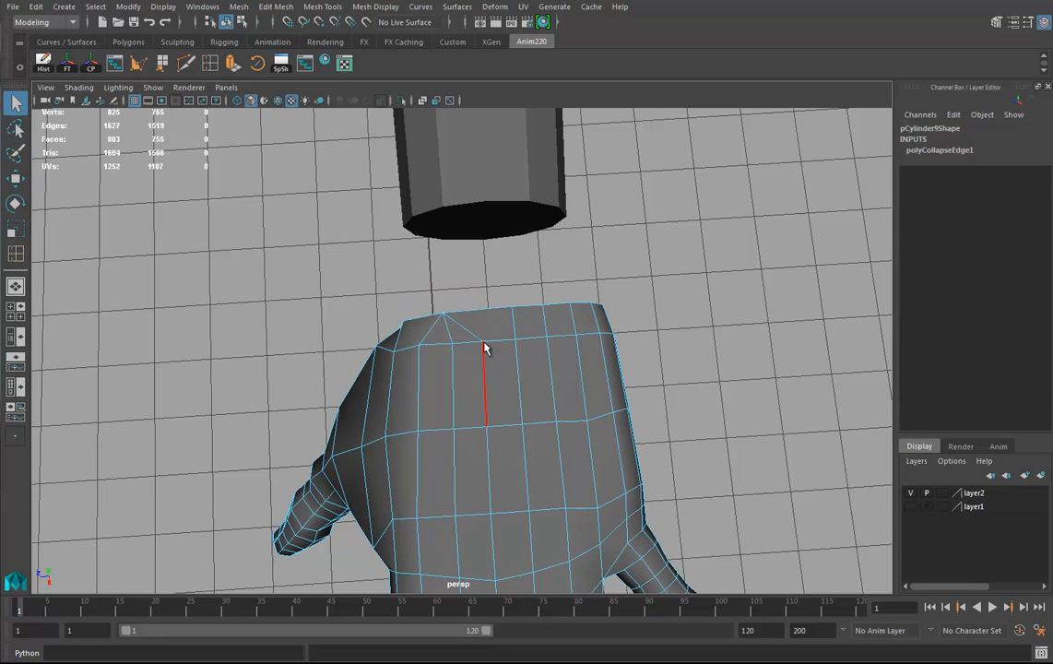
Collapse the doubled cross edges in the two rows beyond the wrist on the back of the hand and delete the leftover lengthwise edge
{"action": "left_click", "coordinate": [467, 344]}
{"action": "key", "text": "g"}
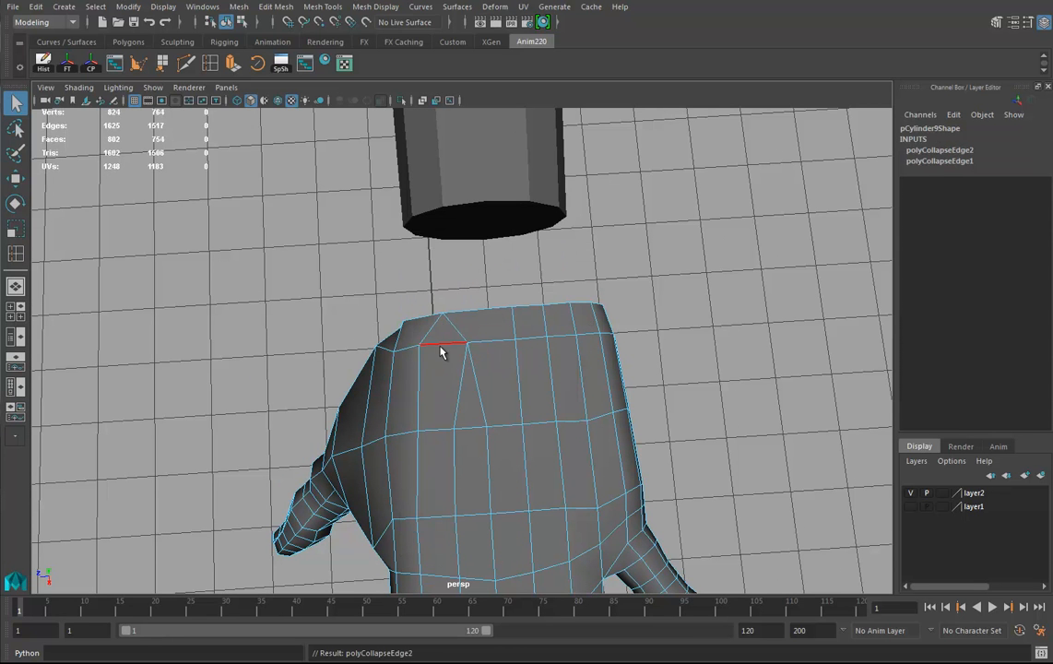
{"action": "left_click", "coordinate": [440, 347]}
{"action": "key", "text": "g"}
{"action": "left_click", "coordinate": [437, 433]}
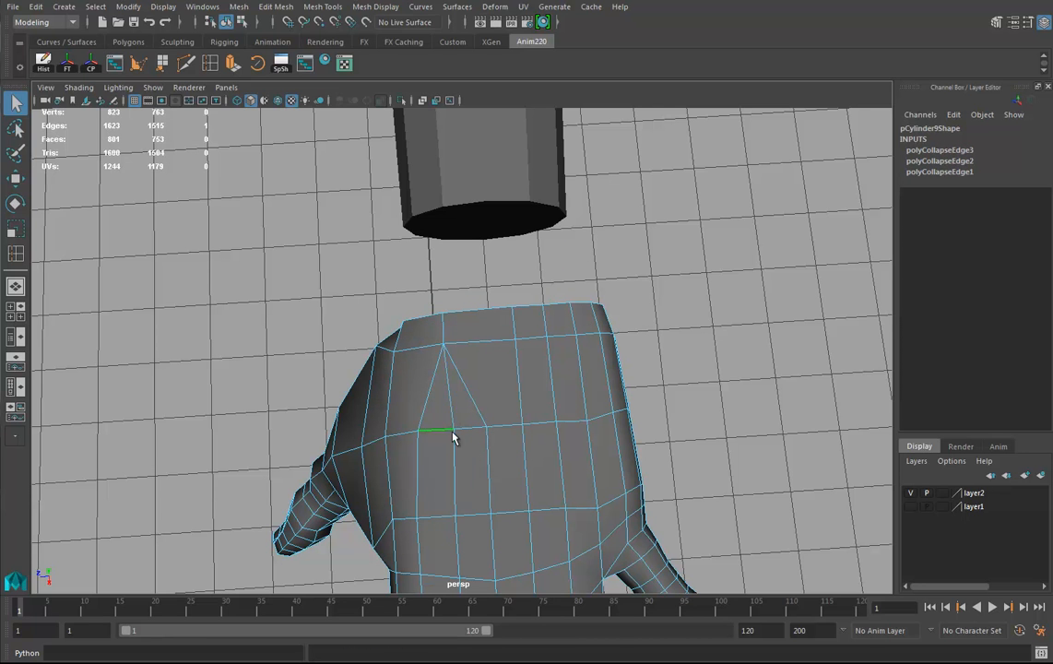
{"action": "key", "text": "g"}
{"action": "left_click", "coordinate": [466, 431]}
{"action": "key", "text": "g"}
{"action": "left_click", "coordinate": [461, 482]}
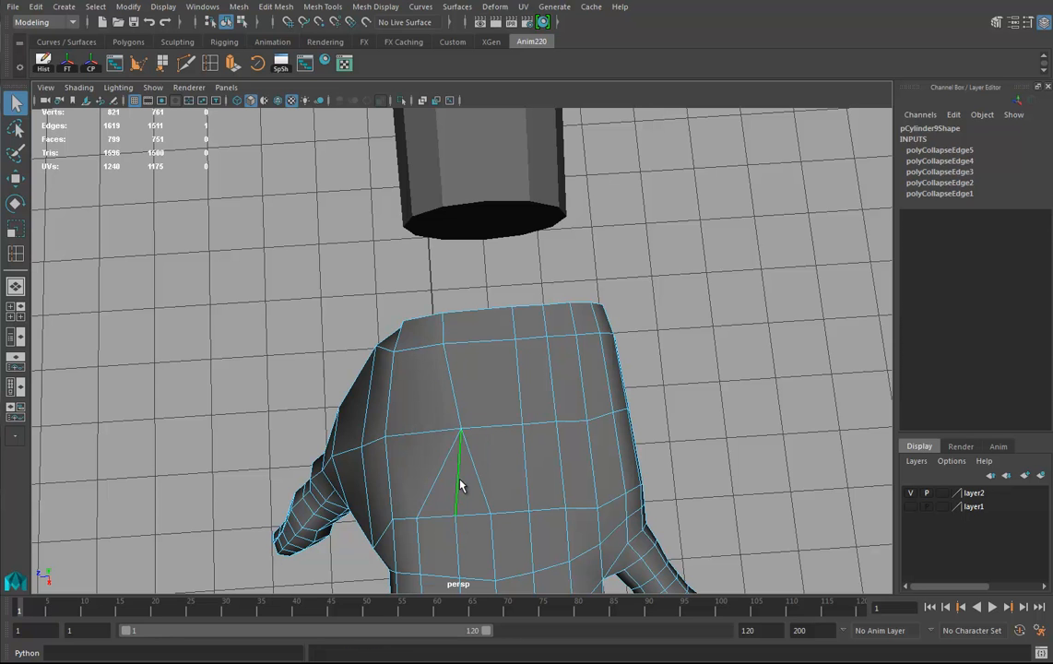
{"action": "key", "text": "g"}
Collapse two adjacent wrist border edges nearer the little finger and the two matching cross edges in the row below
{"action": "left_click_drag", "start_coordinate": [566, 376], "coordinate": [516, 325], "text": "alt"}
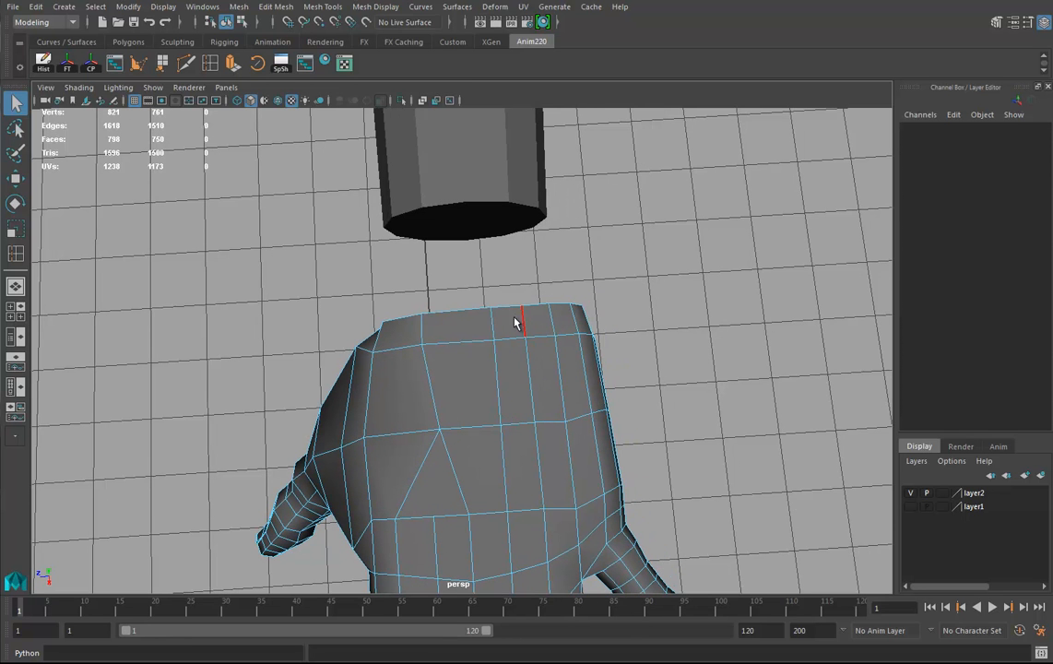
{"action": "left_click", "coordinate": [507, 307]}
{"action": "key", "text": "g"}
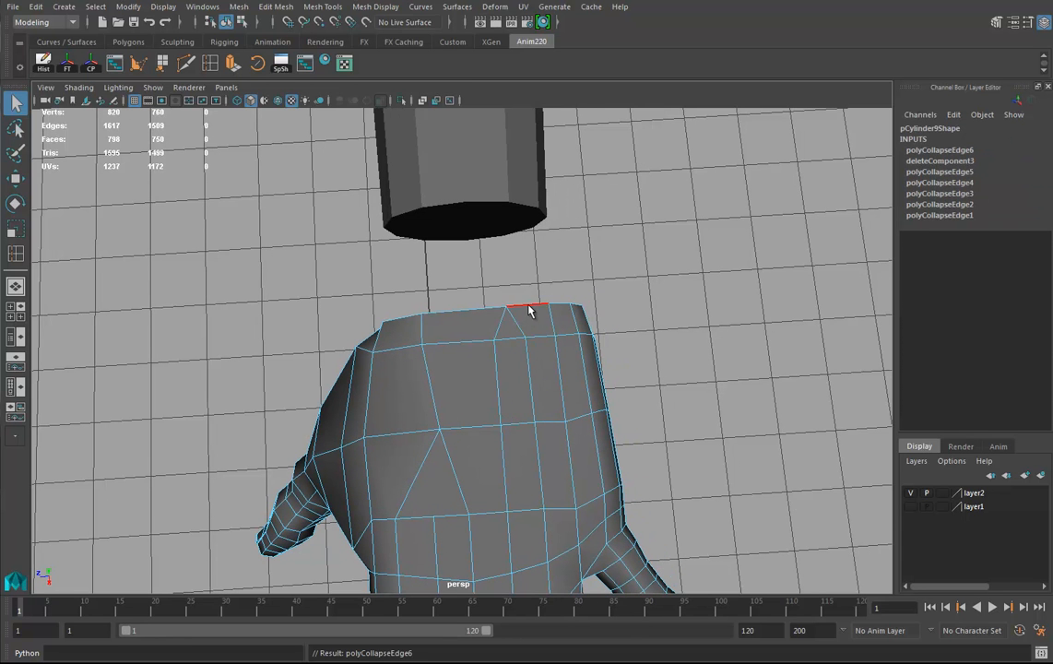
{"action": "left_click", "coordinate": [529, 310]}
{"action": "key", "text": "g"}
{"action": "left_click", "coordinate": [537, 338]}
{"action": "key", "text": "g"}
{"action": "left_click", "coordinate": [515, 341]}
{"action": "key", "text": "g"}
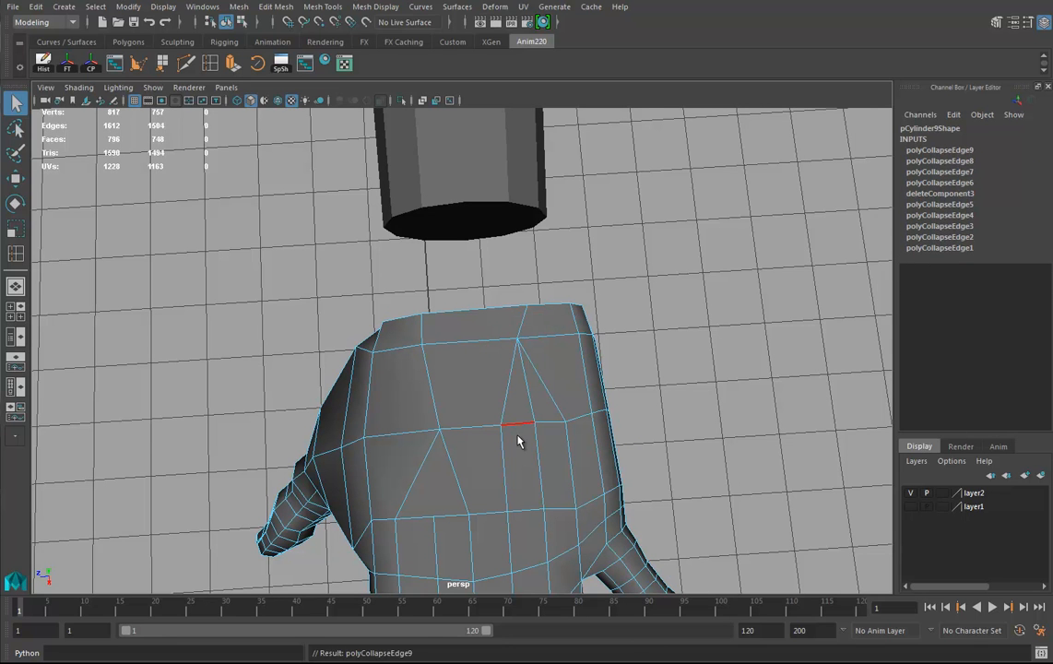
Collapse the two cross edges in the third row on the little-finger side and delete the leftover lengthwise edge
{"action": "left_click", "coordinate": [517, 425]}
{"action": "key", "text": "g"}
{"action": "left_click", "coordinate": [540, 425]}
{"action": "key", "text": "g"}
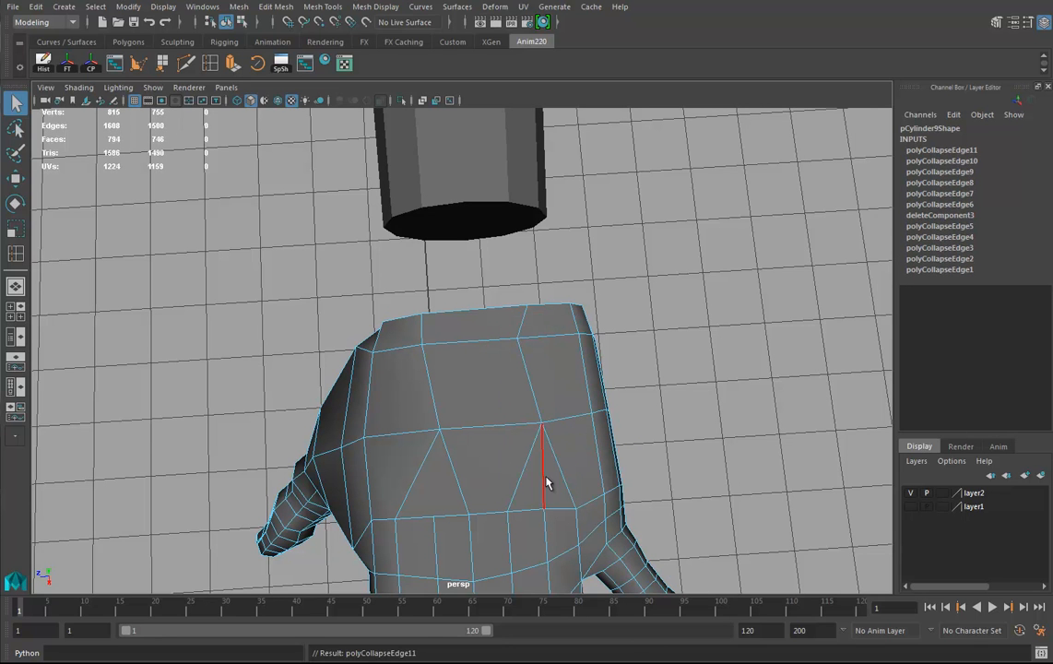
{"action": "key", "text": "Delete"}
On the palm side, collapse two wrist border edges near the thumb and the two matching cross edges in the next row
{"action": "left_click_drag", "start_coordinate": [616, 463], "coordinate": [581, 391], "text": "alt"}
{"action": "double_click", "coordinate": [465, 378]}
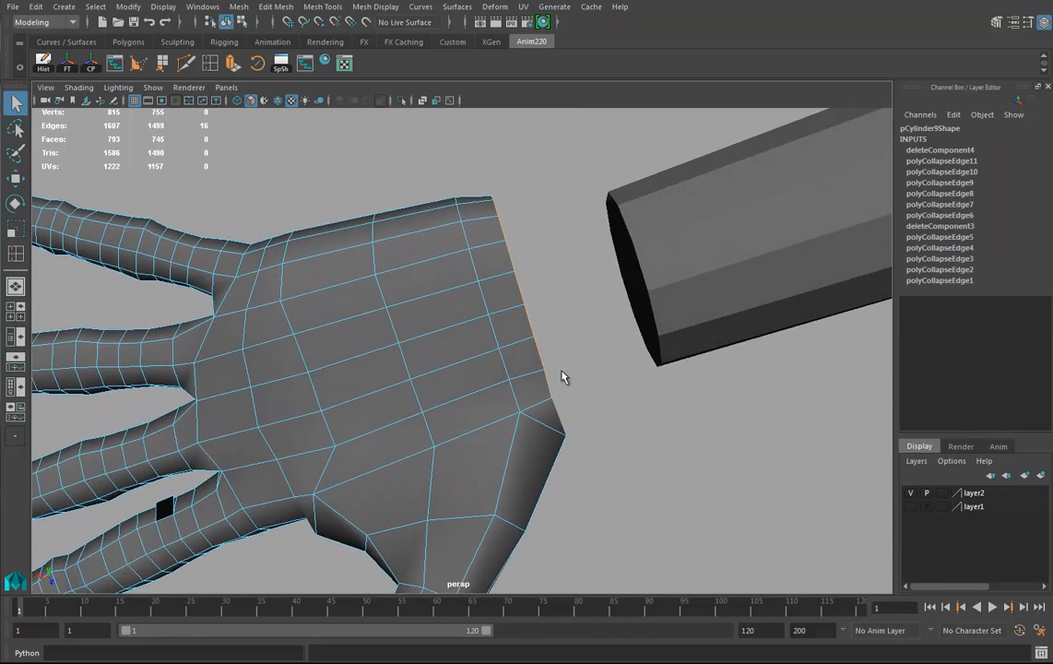
{"action": "left_click", "coordinate": [544, 386]}
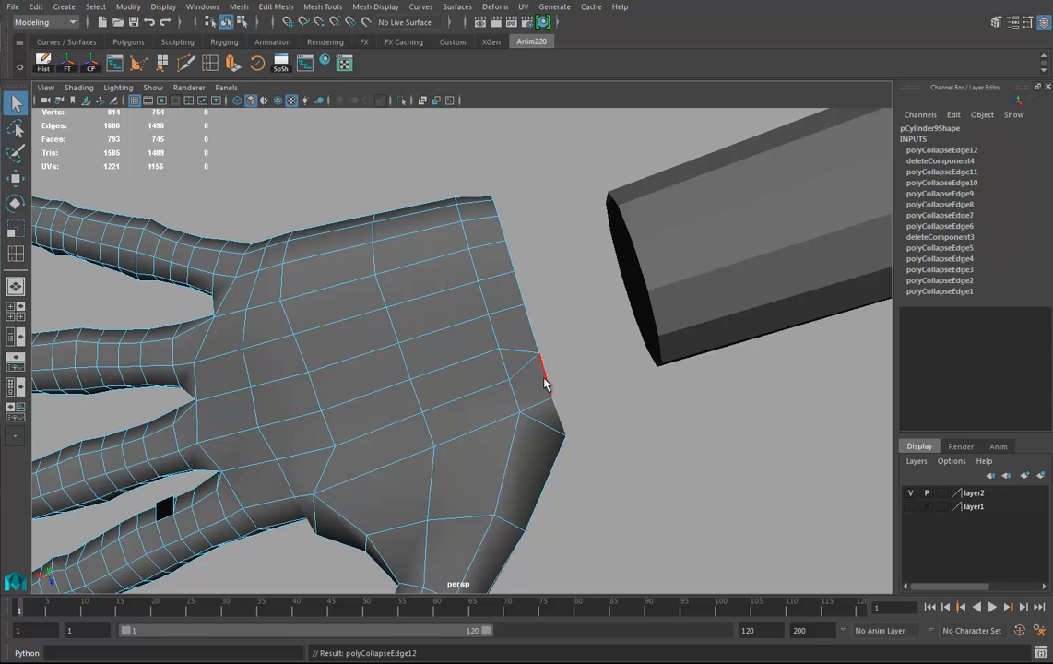
{"action": "left_click", "coordinate": [544, 370]}
{"action": "left_click", "coordinate": [508, 387]}
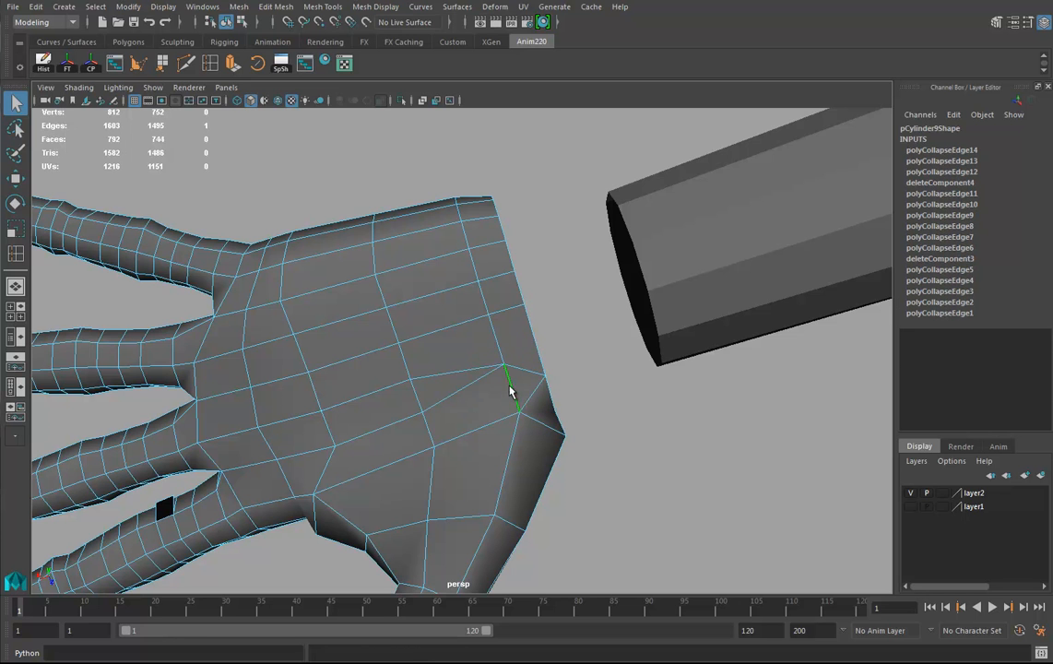
{"action": "left_click", "coordinate": [509, 389]}
Collapse the two cross edges in the palm's third row near the thumb and delete the leftover lengthwise edge
{"action": "left_click", "coordinate": [429, 431]}
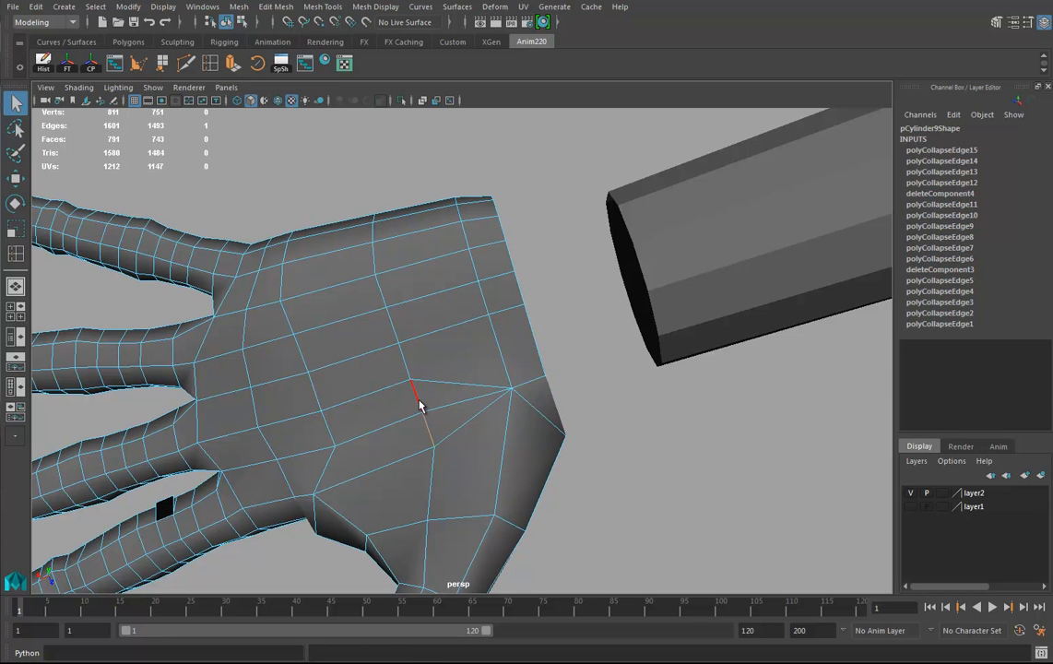
{"action": "left_click", "coordinate": [452, 441]}
{"action": "left_click", "coordinate": [429, 429]}
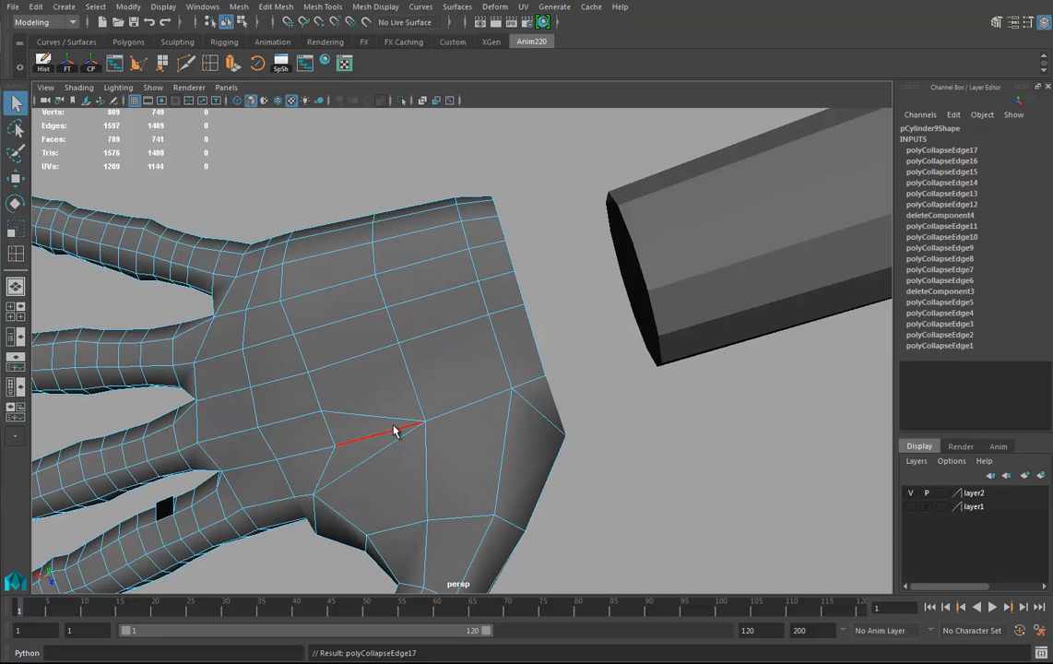
{"action": "left_click", "coordinate": [387, 433]}
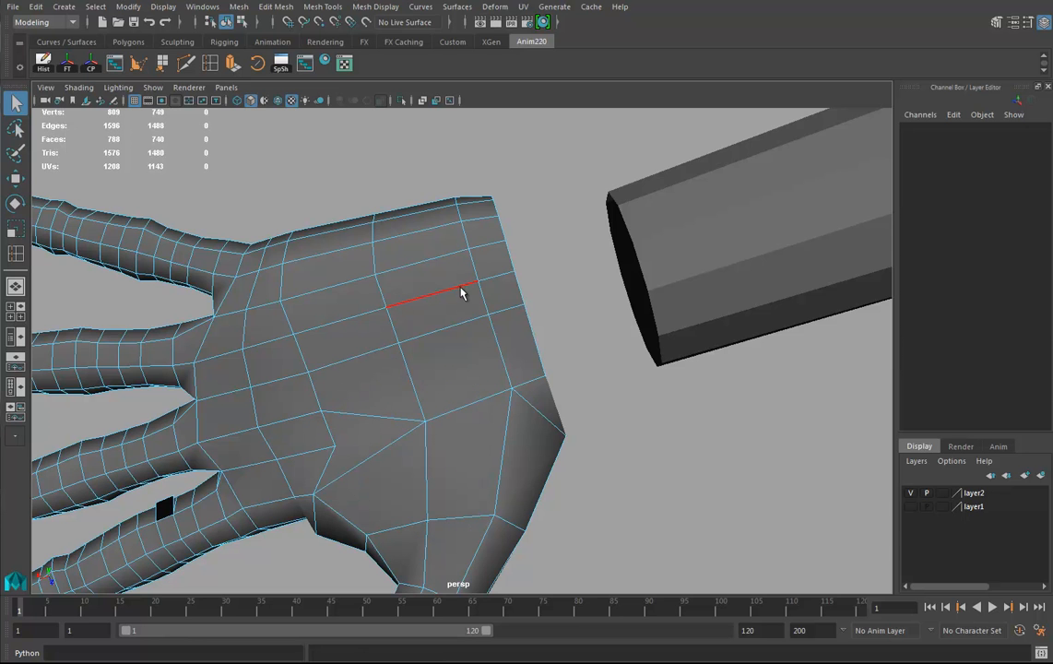
{"action": "left_click", "coordinate": [510, 253]}
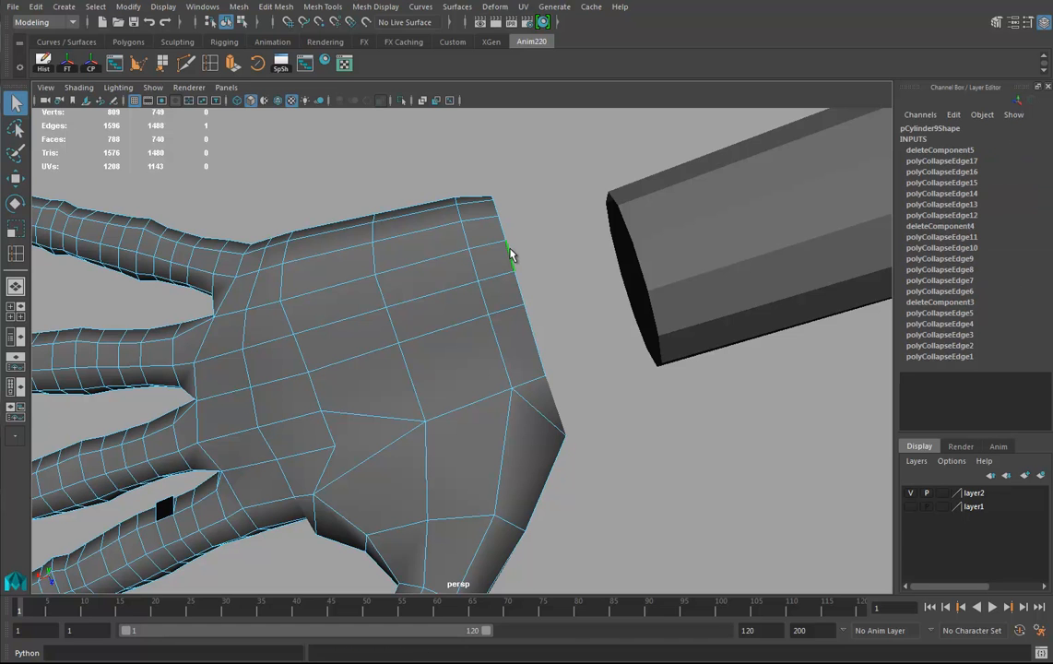
{"action": "left_click", "coordinate": [518, 281]}
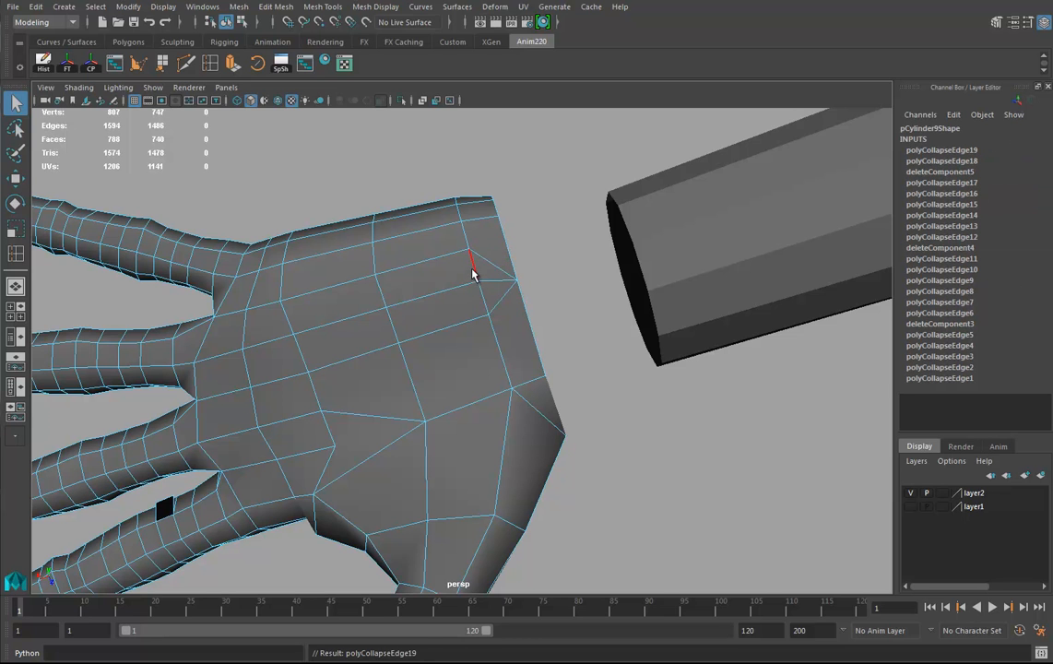
{"action": "left_click", "coordinate": [472, 273]}
{"action": "left_click", "coordinate": [480, 298]}
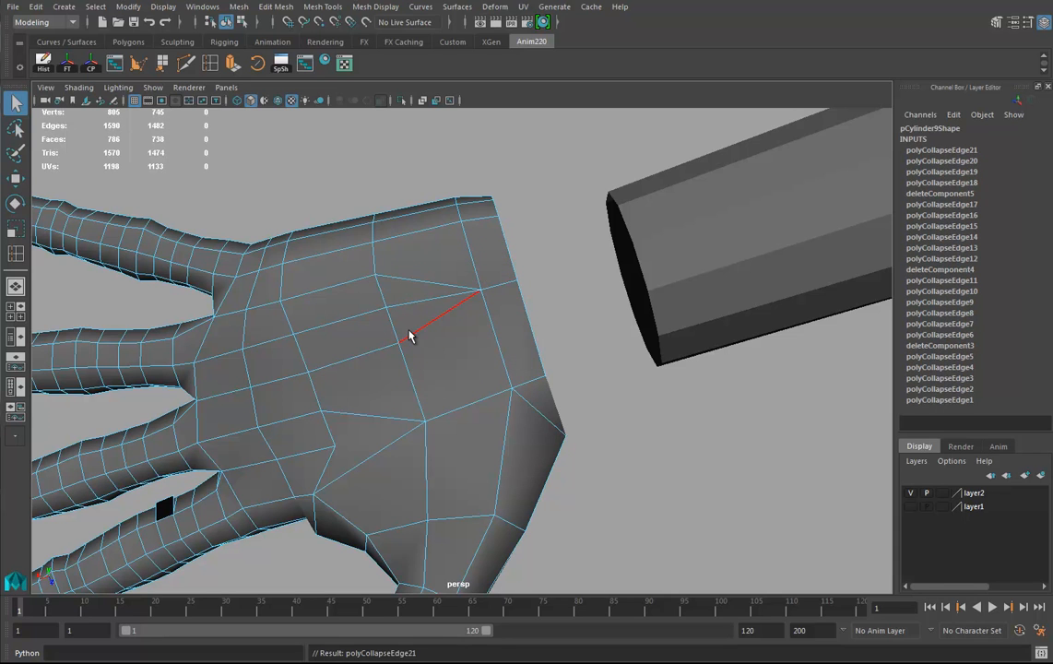
{"action": "key", "text": "ctrl+z"}
{"action": "key", "text": "ctrl+z"}
{"action": "key", "text": "ctrl+z"}
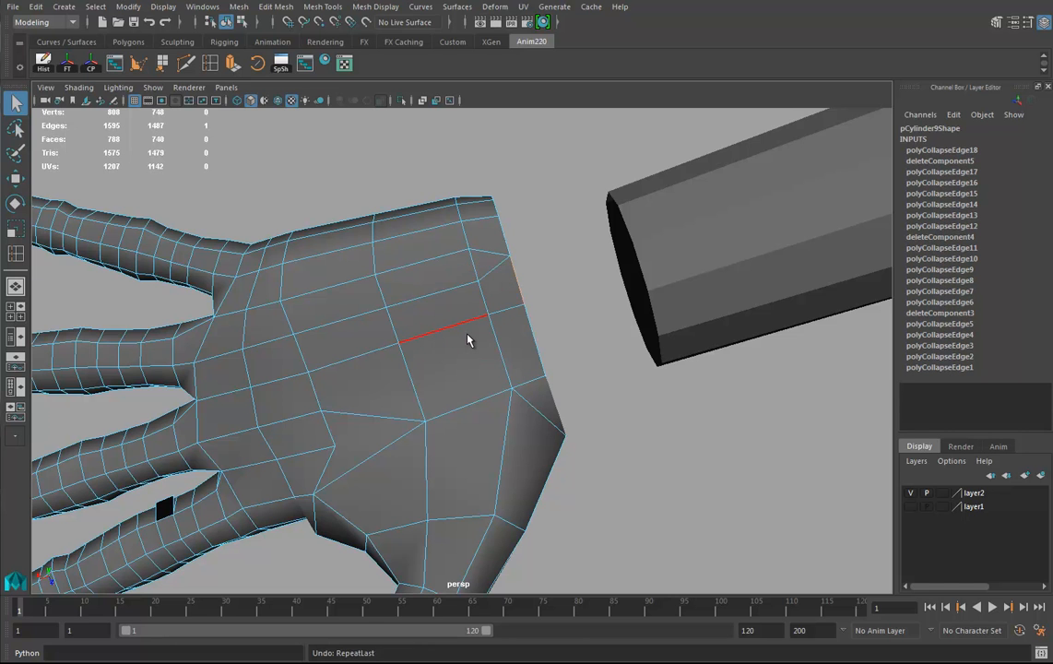
{"action": "key", "text": "ctrl+z"}
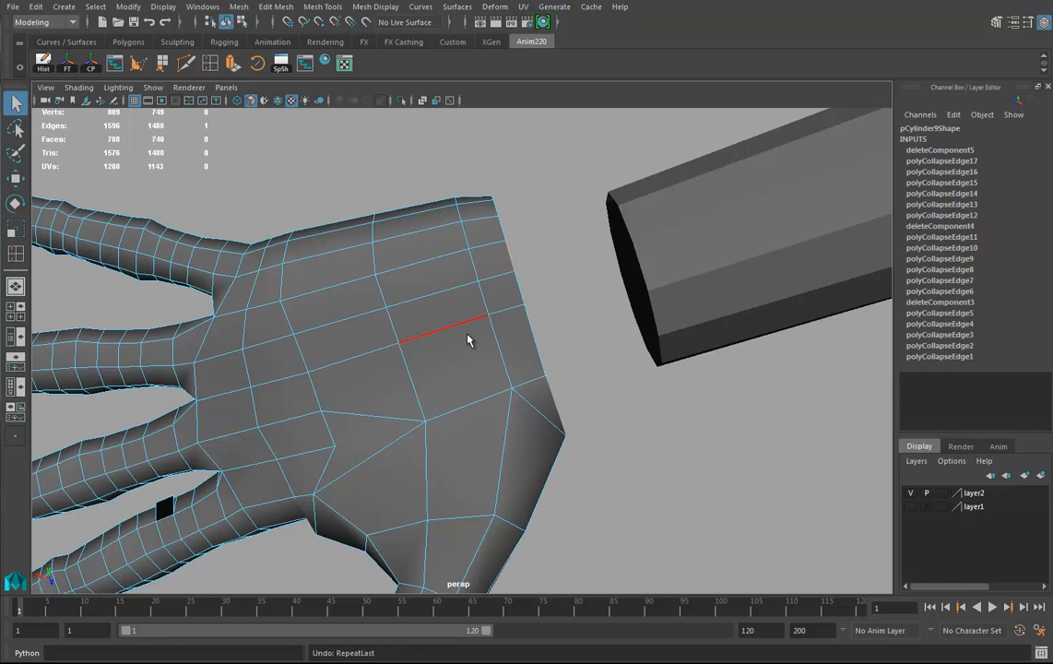
Collapse the doubled cross edges from the wrist border through the third row on the palm's little-finger side, and delete the leftover edge
{"action": "left_click", "coordinate": [501, 267]}
{"action": "left_click", "coordinate": [506, 242]}
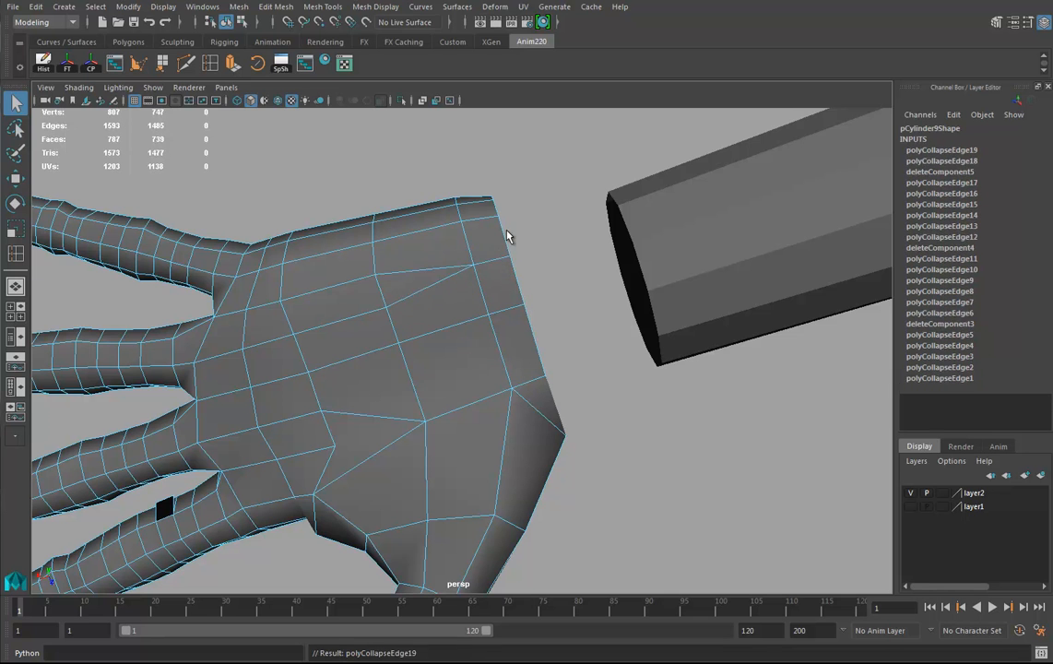
{"action": "left_click", "coordinate": [504, 240]}
{"action": "left_click", "coordinate": [442, 242]}
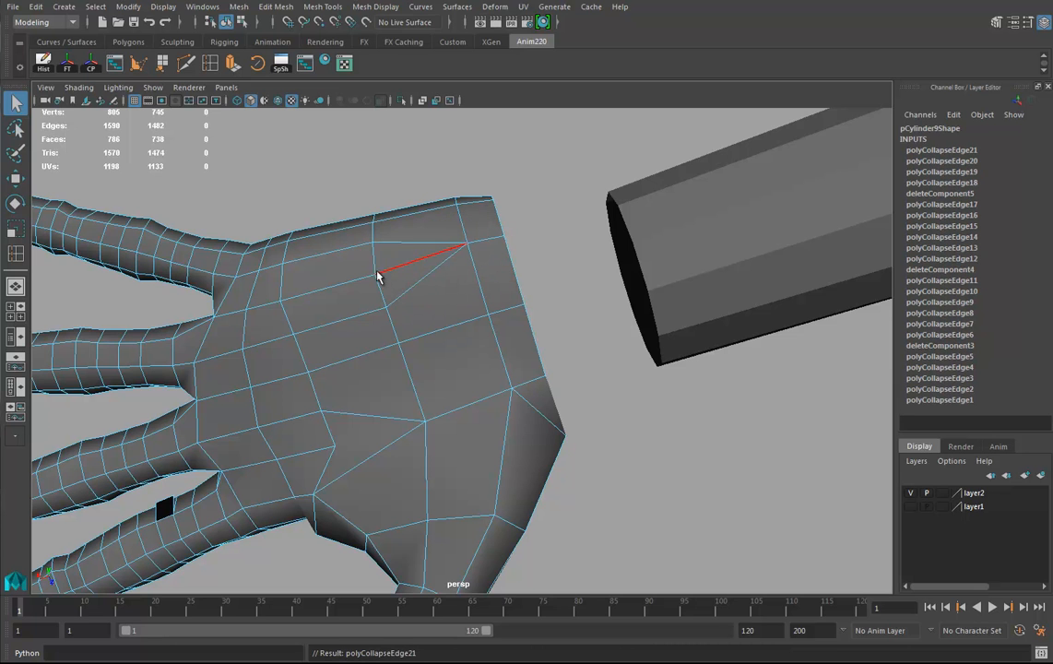
{"action": "left_click", "coordinate": [373, 265]}
{"action": "left_click", "coordinate": [382, 293]}
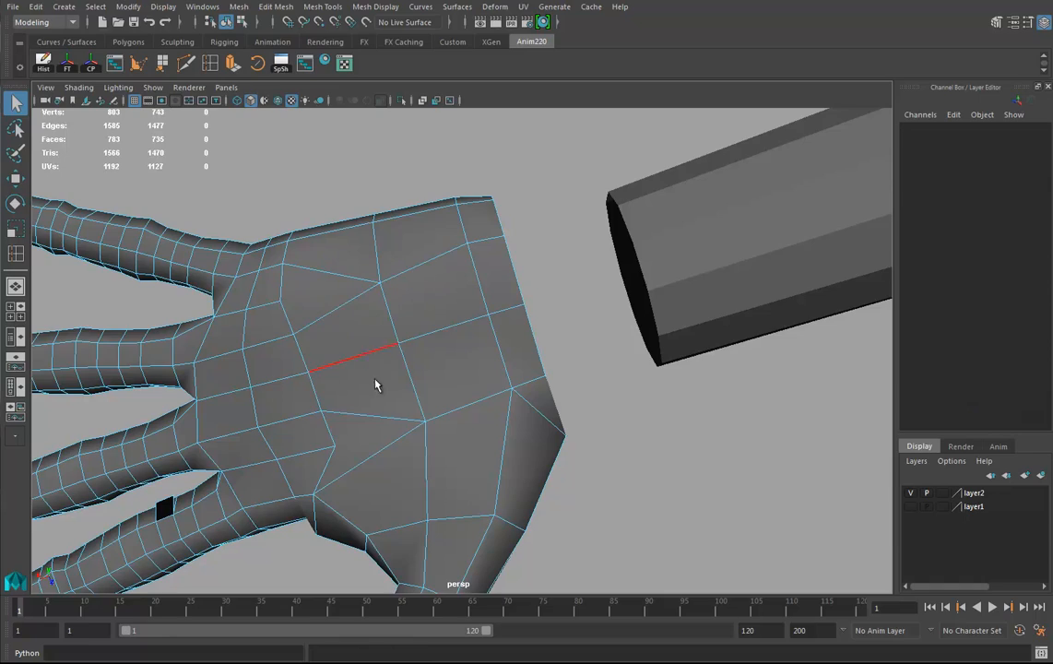
Select the border edge loop of the hand's wrist opening to check its edge count
{"action": "left_click_drag", "start_coordinate": [384, 312], "coordinate": [387, 465], "text": "alt"}
{"action": "double_click", "coordinate": [553, 358]}
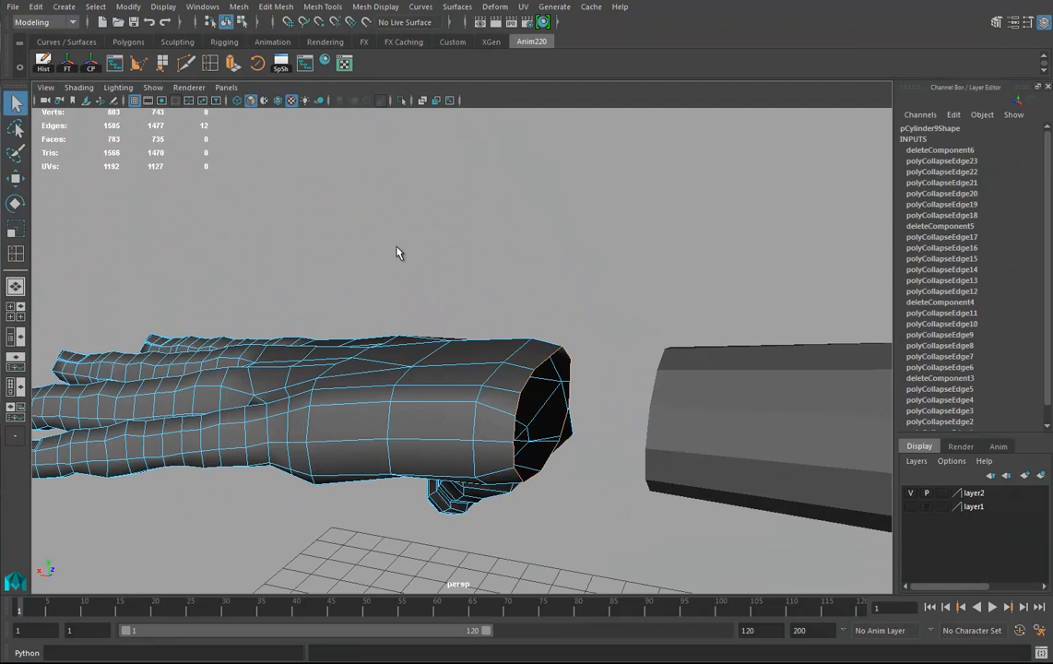
{"action": "left_click_drag", "start_coordinate": [472, 361], "coordinate": [510, 329], "text": "alt"}
Return to object mode, select the hand and arm meshes and combine them into one mesh
{"action": "right_click_drag", "start_coordinate": [505, 303], "coordinate": [570, 284]}
{"action": "left_click", "coordinate": [346, 289]}
{"action": "left_click_drag", "start_coordinate": [346, 289], "coordinate": [460, 308], "text": "alt"}
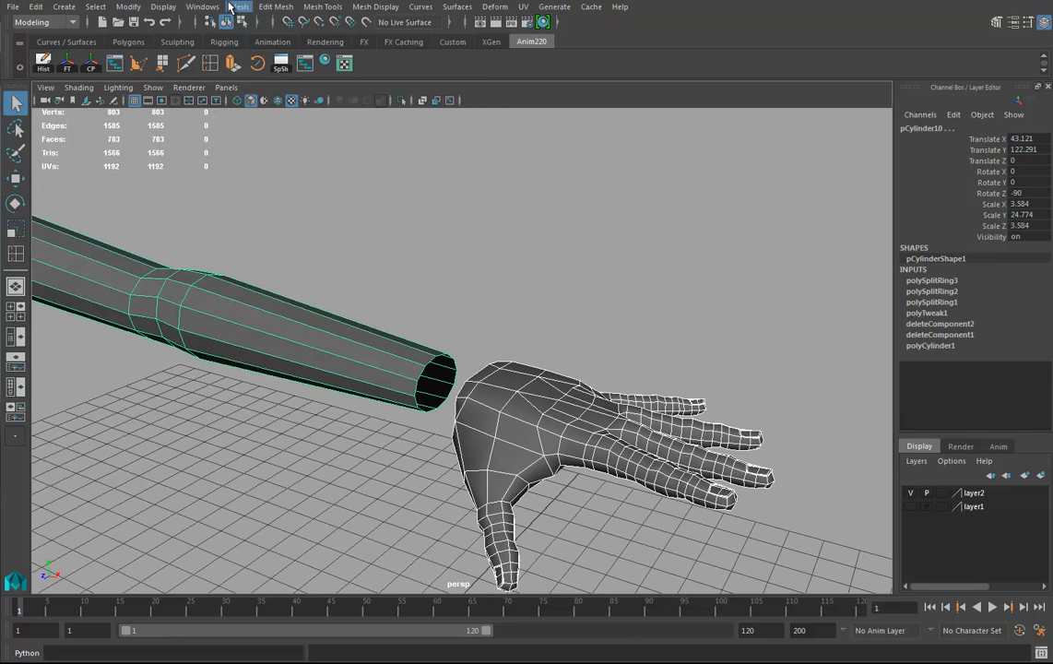
{"action": "left_click", "coordinate": [239, 7]}
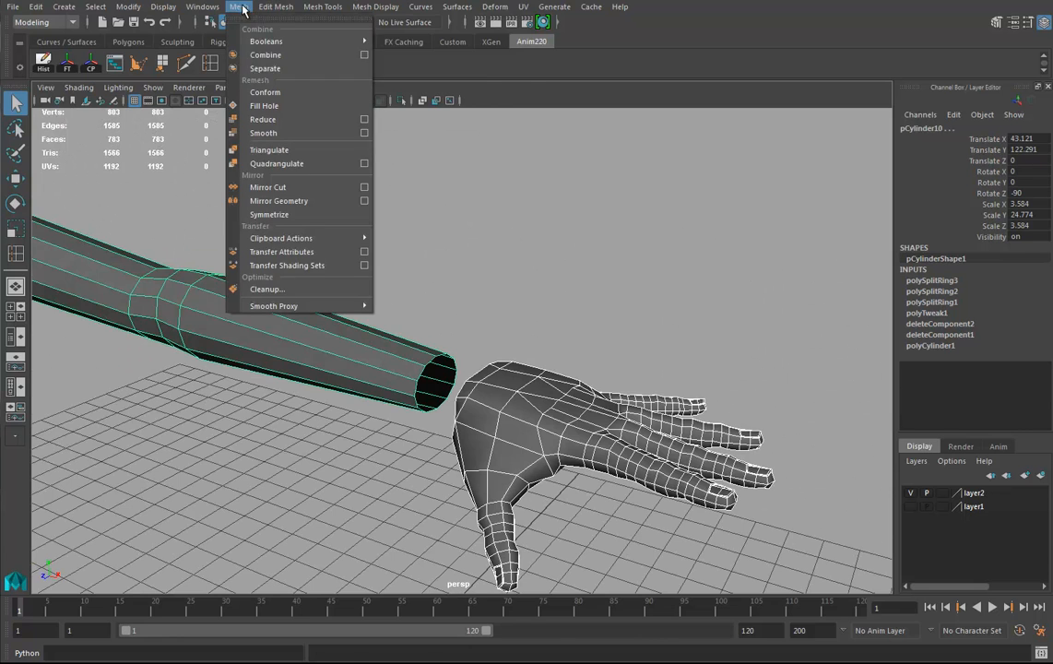
{"action": "left_click", "coordinate": [264, 55]}
Select all faces of the arm portion and shift them slightly sideways to line up with the wrist
{"action": "left_click_drag", "start_coordinate": [567, 406], "coordinate": [477, 385], "text": "alt"}
{"action": "left_click_drag", "start_coordinate": [493, 333], "coordinate": [571, 378], "text": "alt"}
{"action": "middle_click_drag", "start_coordinate": [571, 378], "coordinate": [526, 482], "text": "alt"}
{"action": "right_click_drag", "start_coordinate": [527, 482], "coordinate": [297, 371], "text": "alt"}
{"action": "middle_click_drag", "start_coordinate": [510, 317], "coordinate": [475, 308], "text": "alt"}
{"action": "right_click_drag", "start_coordinate": [475, 307], "coordinate": [465, 324]}
{"action": "left_click", "coordinate": [466, 323]}
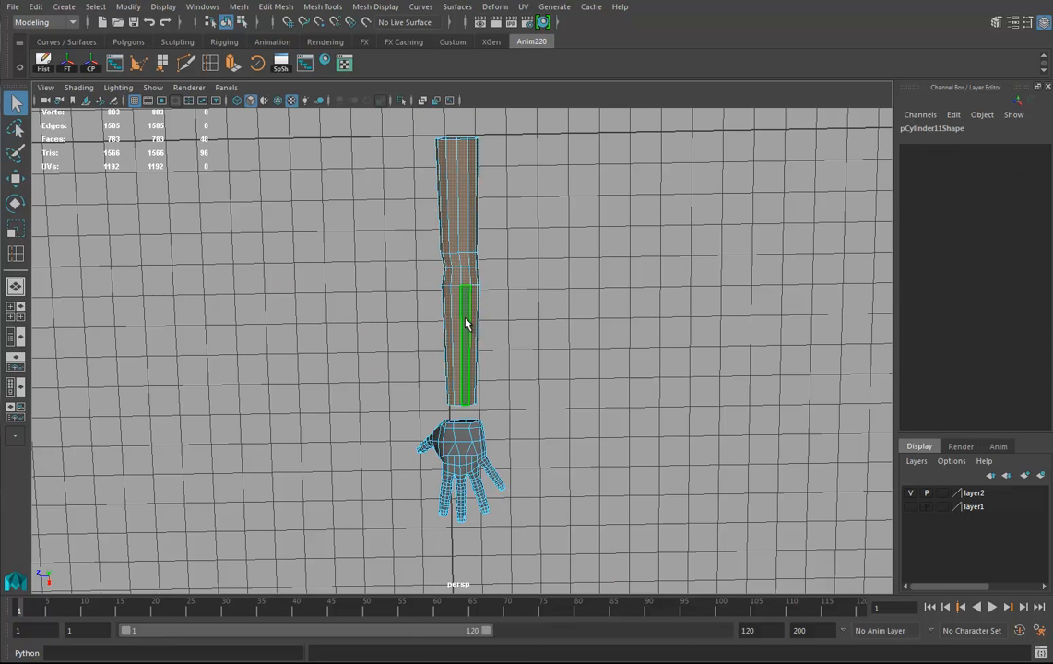
{"action": "key", "text": "w"}
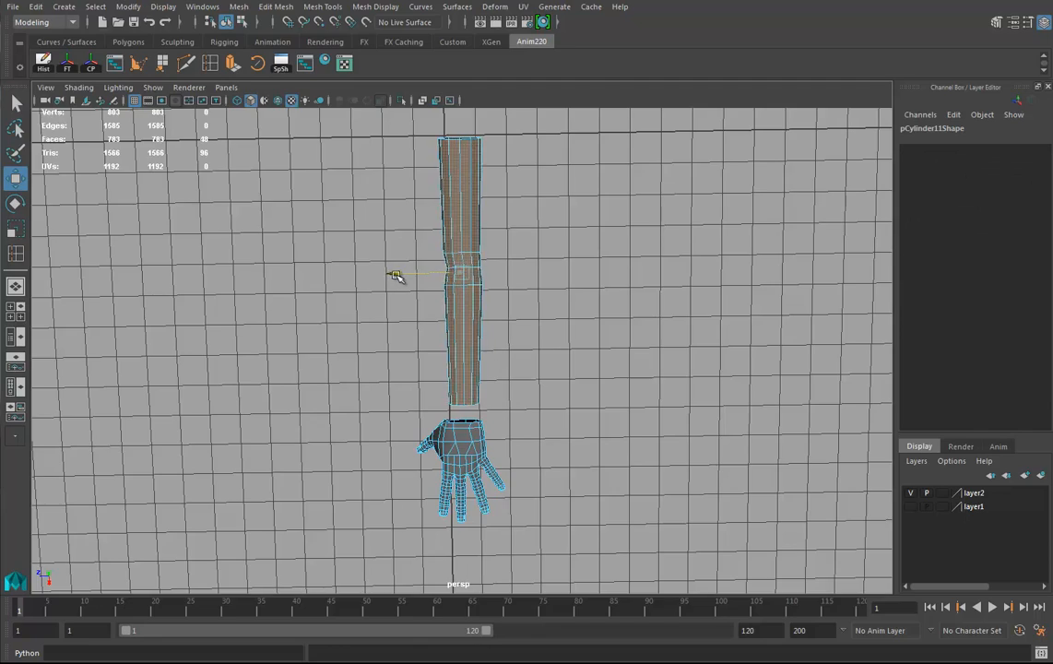
In edge mode, select the border loop at the arm's wrist end together with the hand's wrist opening loop
{"action": "left_click_drag", "start_coordinate": [423, 383], "coordinate": [463, 409], "text": "alt"}
{"action": "right_click_drag", "start_coordinate": [463, 410], "coordinate": [624, 396], "text": "alt"}
{"action": "middle_click_drag", "start_coordinate": [624, 396], "coordinate": [601, 381], "text": "alt"}
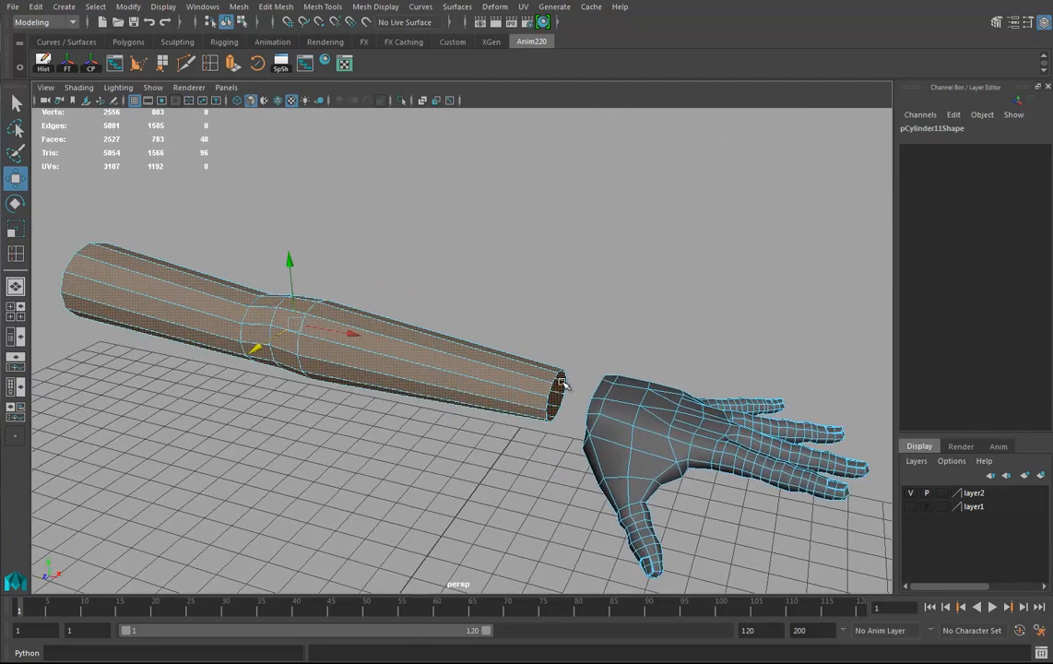
{"action": "left_click_drag", "start_coordinate": [578, 378], "coordinate": [494, 419], "text": "alt"}
{"action": "right_click_drag", "start_coordinate": [493, 418], "coordinate": [567, 431], "text": "alt"}
{"action": "middle_click_drag", "start_coordinate": [567, 431], "coordinate": [533, 352], "text": "alt"}
{"action": "left_click_drag", "start_coordinate": [532, 353], "coordinate": [557, 364], "text": "alt"}
{"action": "right_click_drag", "start_coordinate": [564, 301], "coordinate": [564, 242]}
{"action": "double_click", "coordinate": [513, 336]}
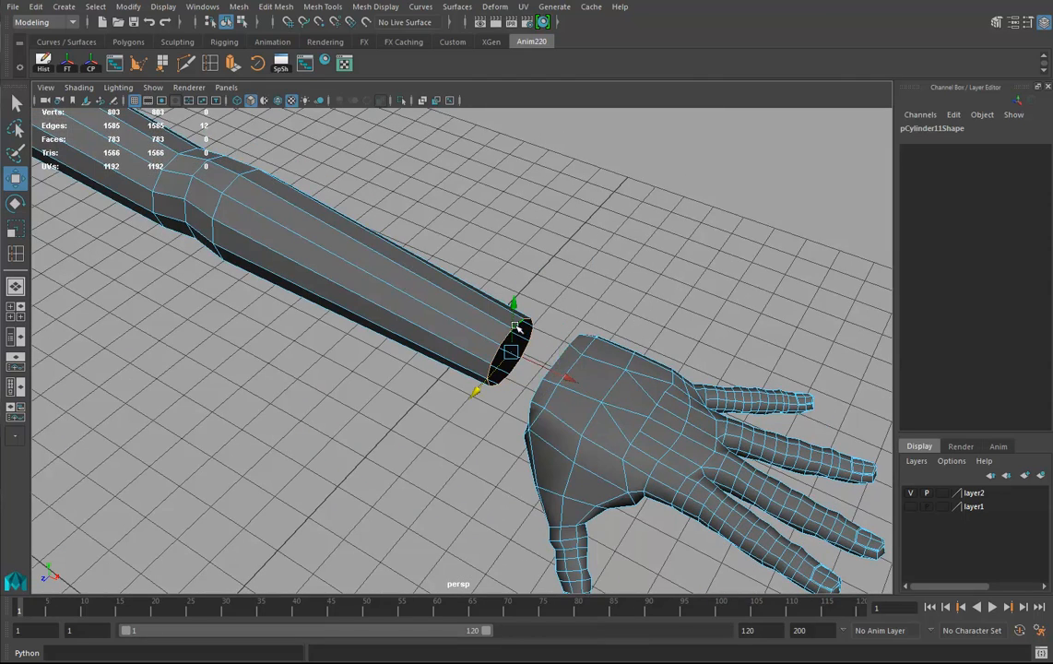
{"action": "double_click", "coordinate": [558, 357], "text": "shift"}
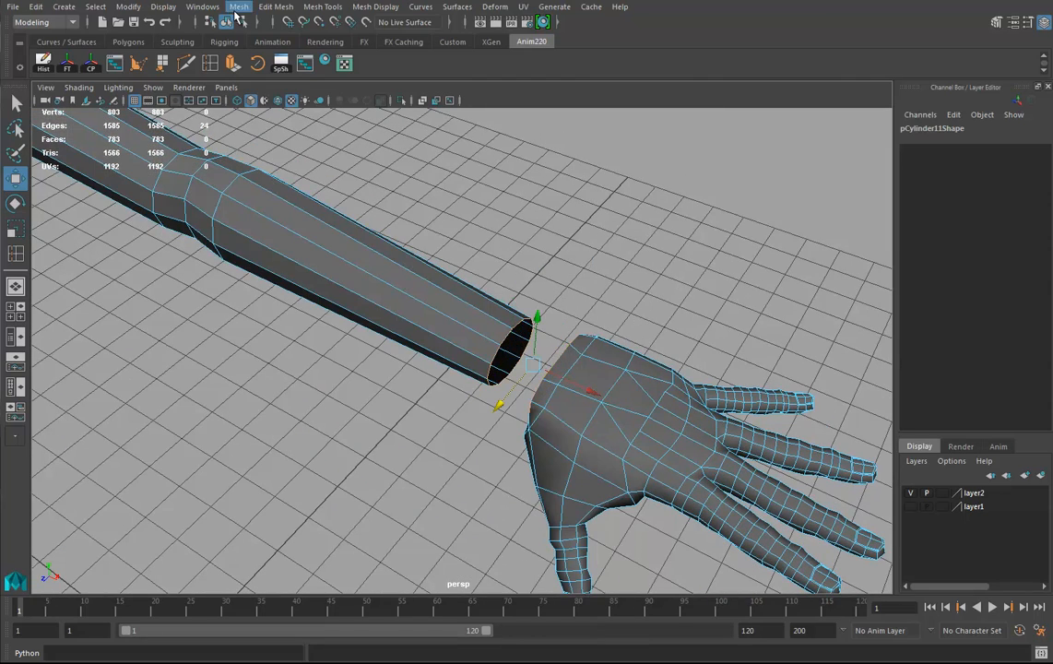
Bridge the arm and hand border loops with a linear path and set the bridge's divisions to 1
{"action": "left_click", "coordinate": [274, 6]}
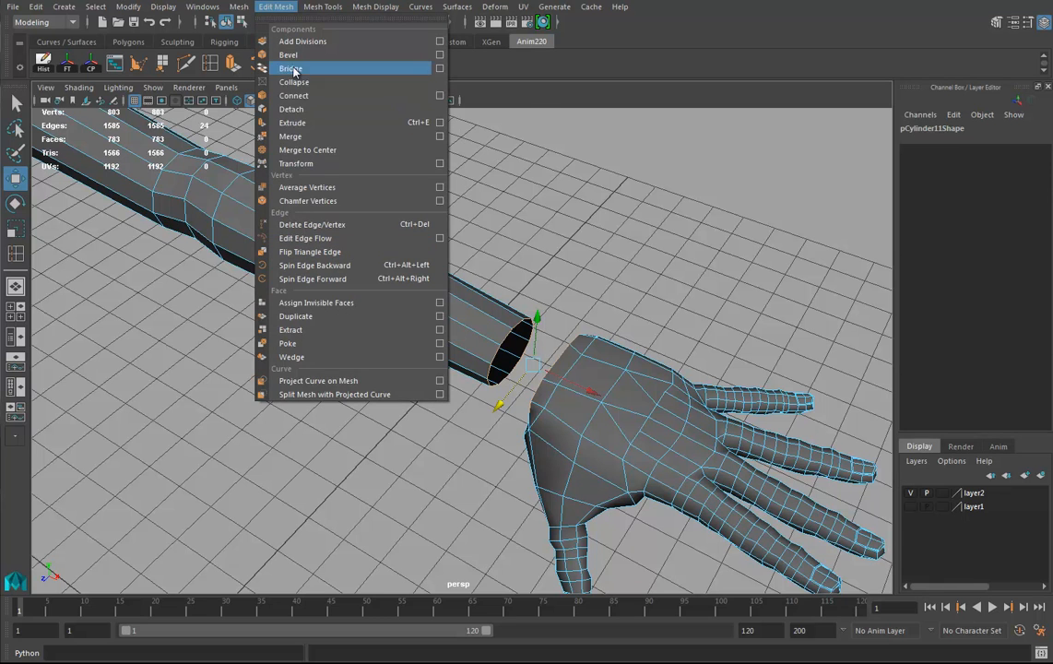
{"action": "left_click", "coordinate": [440, 68]}
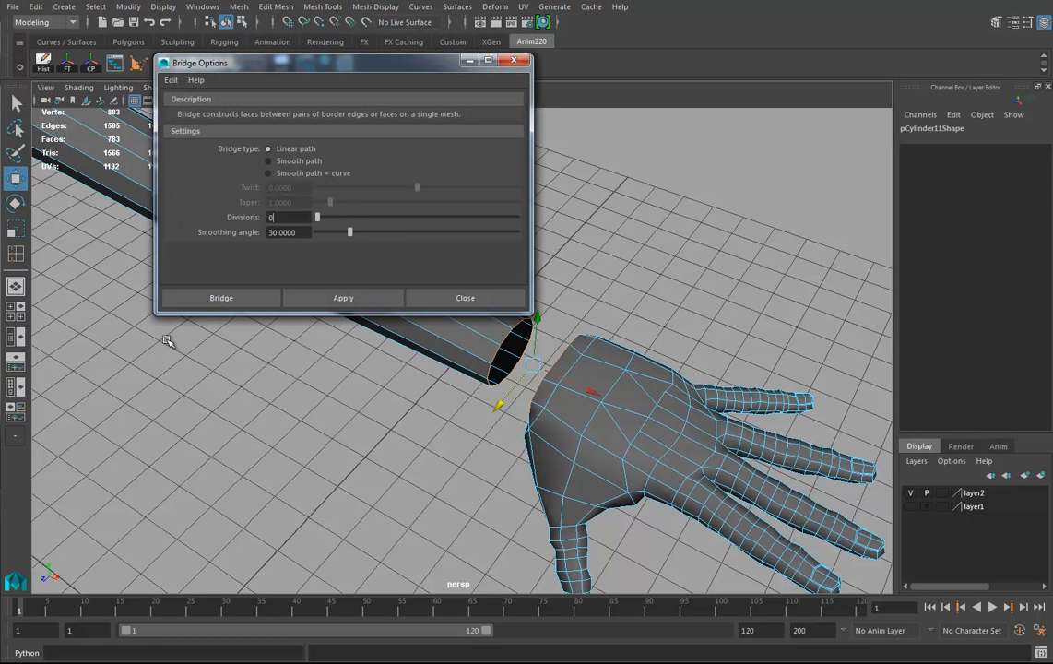
{"action": "left_click", "coordinate": [225, 300]}
{"action": "left_click_drag", "start_coordinate": [472, 411], "coordinate": [645, 443], "text": "alt"}
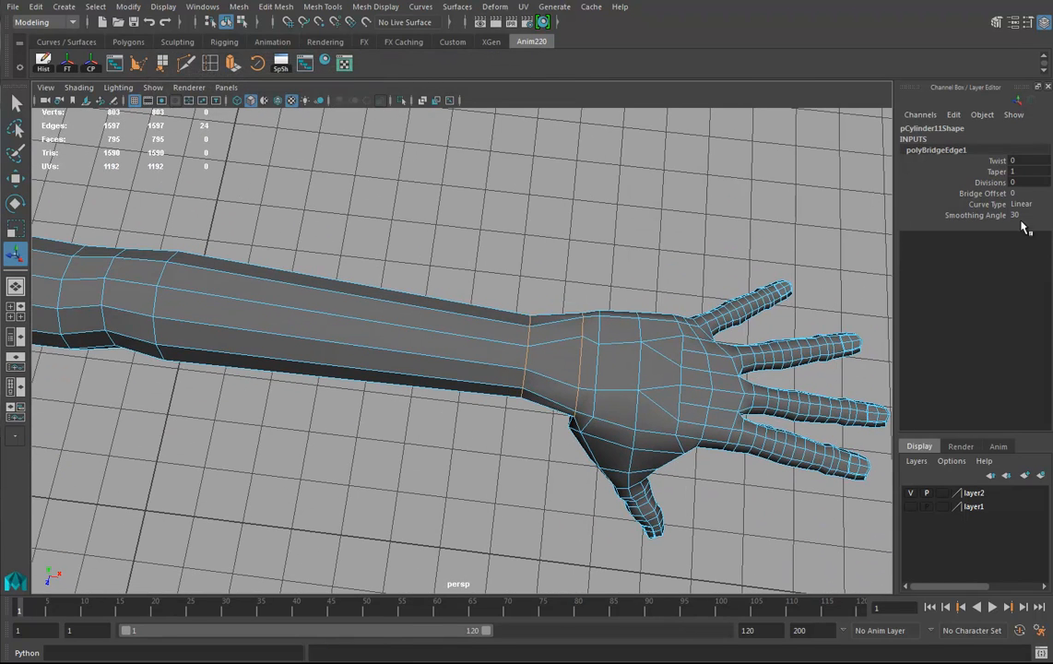
{"action": "left_click", "coordinate": [990, 182]}
{"action": "middle_click_drag", "start_coordinate": [466, 346], "coordinate": [481, 346]}
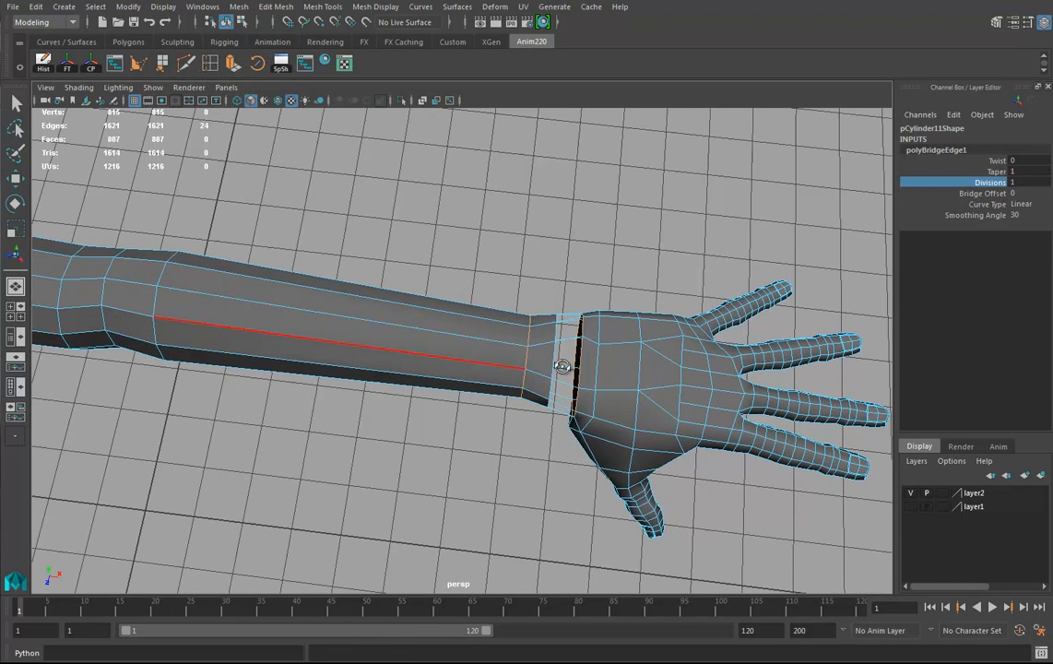
Return the joined arm and hand mesh to object mode and bring up the sculpting tools
{"action": "left_click_drag", "start_coordinate": [519, 365], "coordinate": [501, 324], "text": "alt"}
{"action": "scroll", "coordinate": [665, 364], "scroll_direction": "up", "scroll_amount": 3}
{"action": "right_click_drag", "start_coordinate": [705, 302], "coordinate": [728, 314]}
{"action": "right_click_drag", "start_coordinate": [698, 376], "coordinate": [822, 661]}
{"action": "left_click_drag", "start_coordinate": [655, 412], "coordinate": [546, 304], "text": "alt"}
{"action": "right_click_drag", "start_coordinate": [544, 302], "coordinate": [646, 654]}
{"action": "left_click_drag", "start_coordinate": [625, 404], "coordinate": [275, 177], "text": "alt"}
{"action": "left_click_drag", "start_coordinate": [495, 355], "coordinate": [509, 309], "text": "alt"}
{"action": "left_click_drag", "start_coordinate": [591, 332], "coordinate": [527, 285], "text": "alt"}
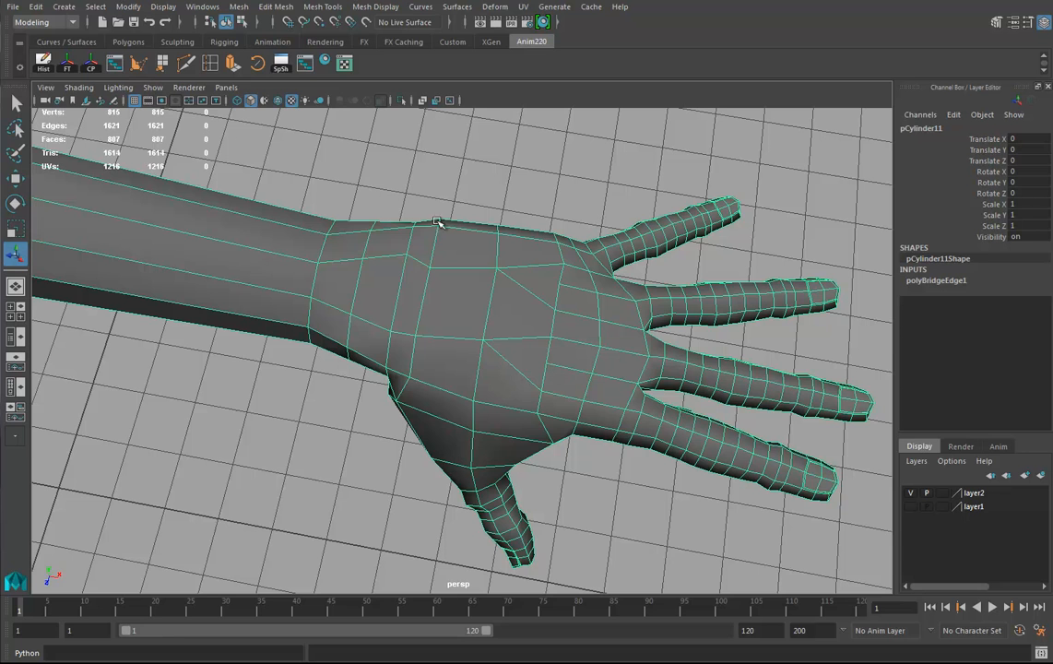
{"action": "left_click", "coordinate": [177, 41]}
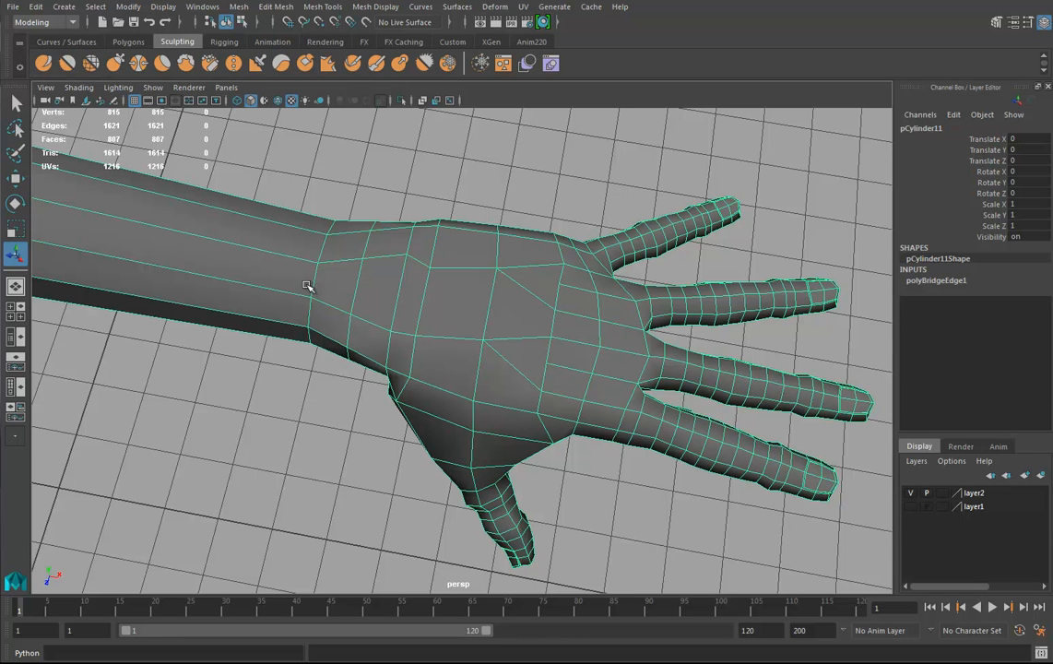
Activate the Sculpt Geometry Tool on the joined arm and hand mesh and set its operation to Relax
{"action": "mouse_move", "coordinate": [490, 319]}
{"action": "left_mouse_down", "text": "alt"}
{"action": "mouse_move", "coordinate": [486, 329]}
{"action": "mouse_move", "coordinate": [531, 300]}
{"action": "mouse_move", "coordinate": [517, 338]}
{"action": "mouse_move", "coordinate": [501, 312]}
{"action": "mouse_move", "coordinate": [418, 263]}
{"action": "left_mouse_up", "text": "alt"}
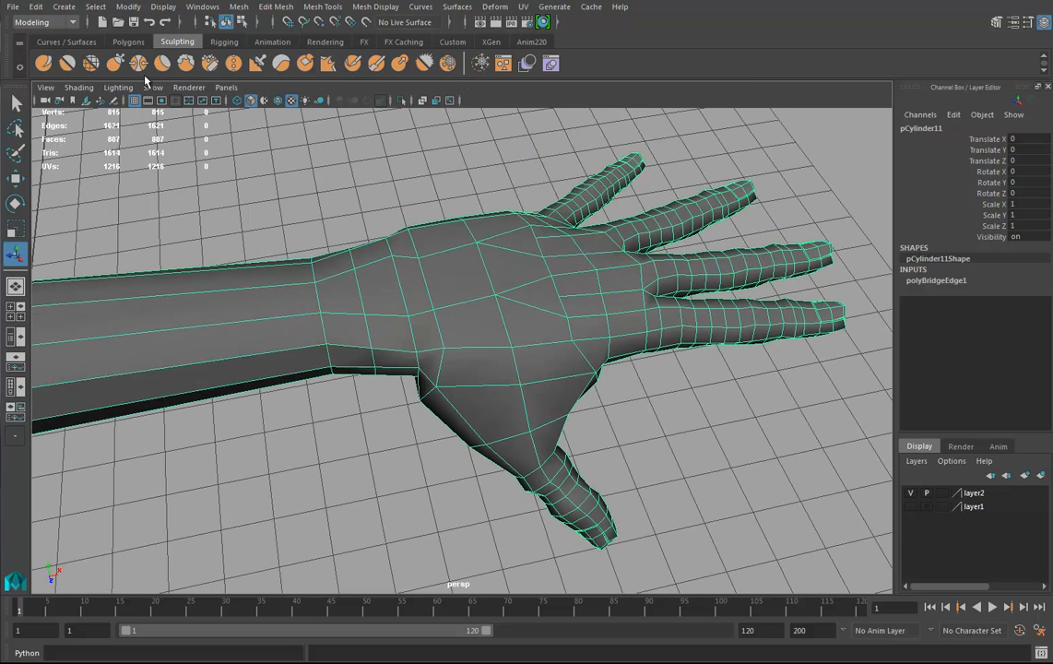
{"action": "left_click_drag", "start_coordinate": [486, 293], "coordinate": [178, 118], "text": "alt"}
{"action": "left_click_drag", "start_coordinate": [525, 335], "coordinate": [492, 266], "text": "alt"}
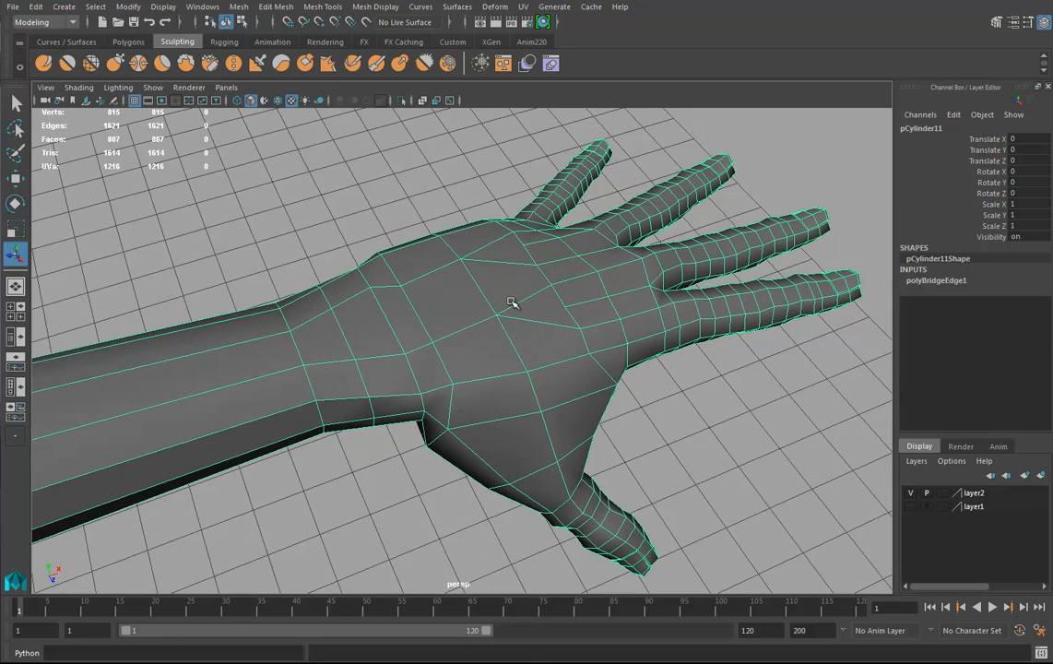
{"action": "right_click", "coordinate": [466, 311]}
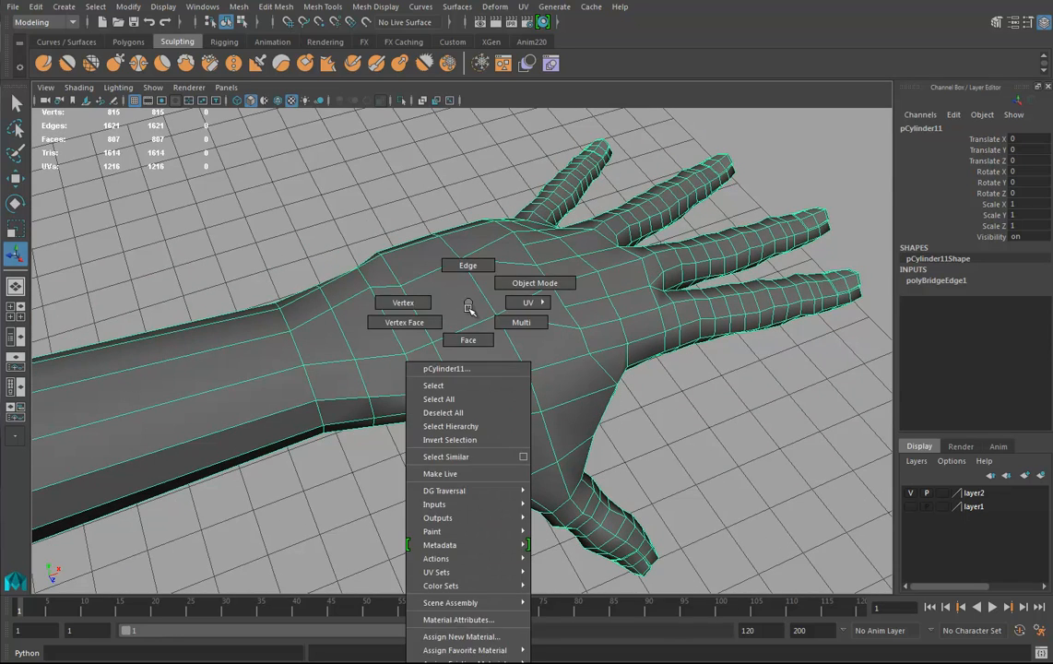
{"action": "mouse_move", "coordinate": [480, 535]}
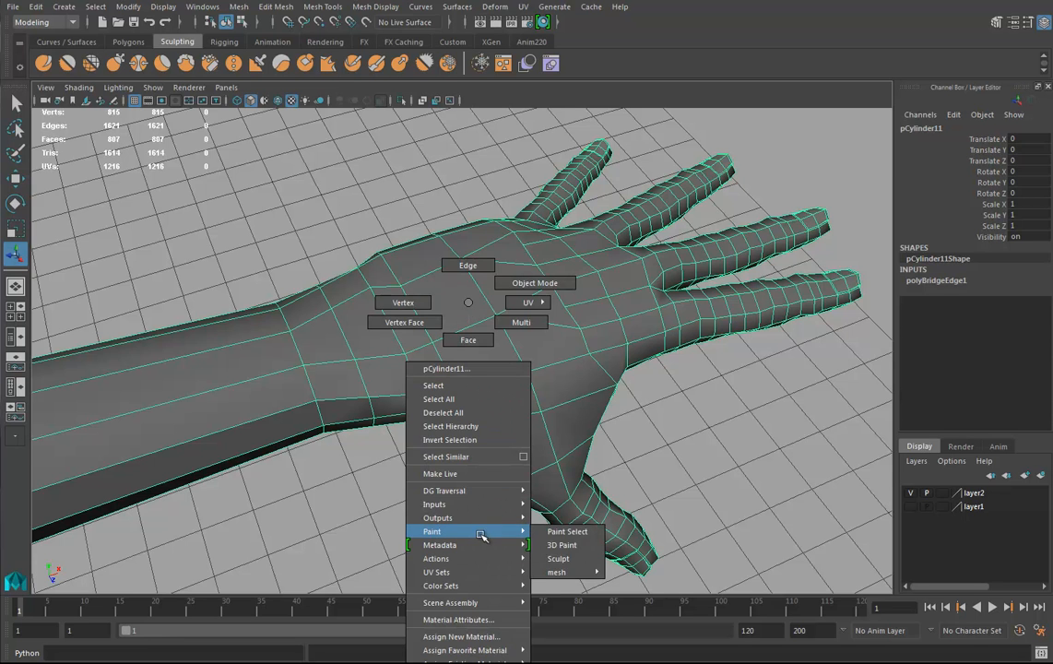
{"action": "left_click", "coordinate": [558, 559]}
{"action": "left_click_drag", "start_coordinate": [94, 137], "coordinate": [157, 113]}
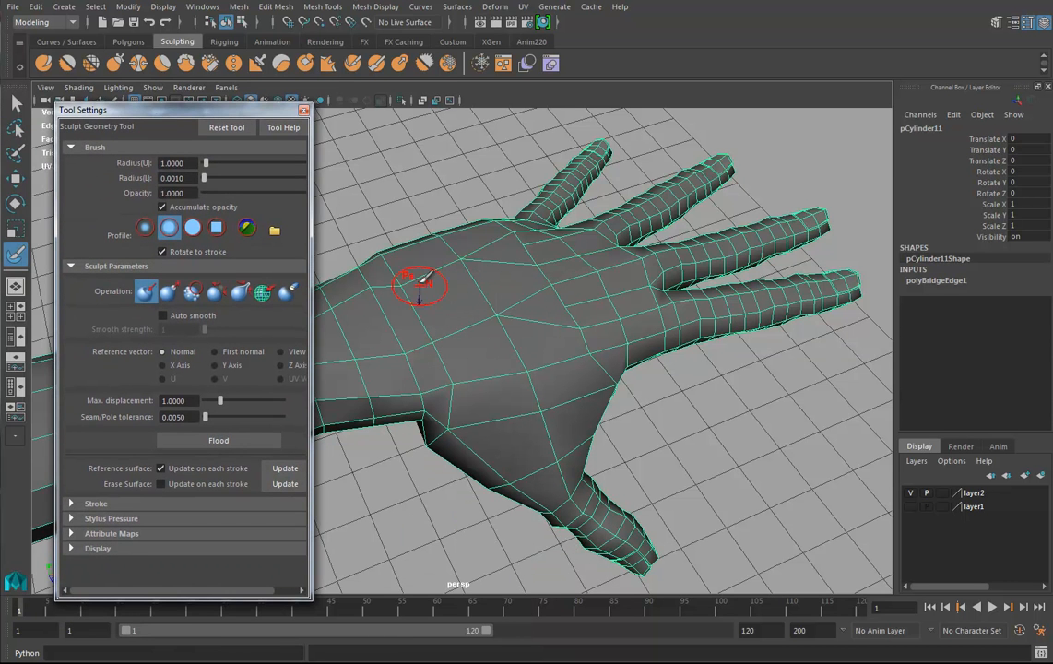
{"action": "left_click", "coordinate": [216, 293]}
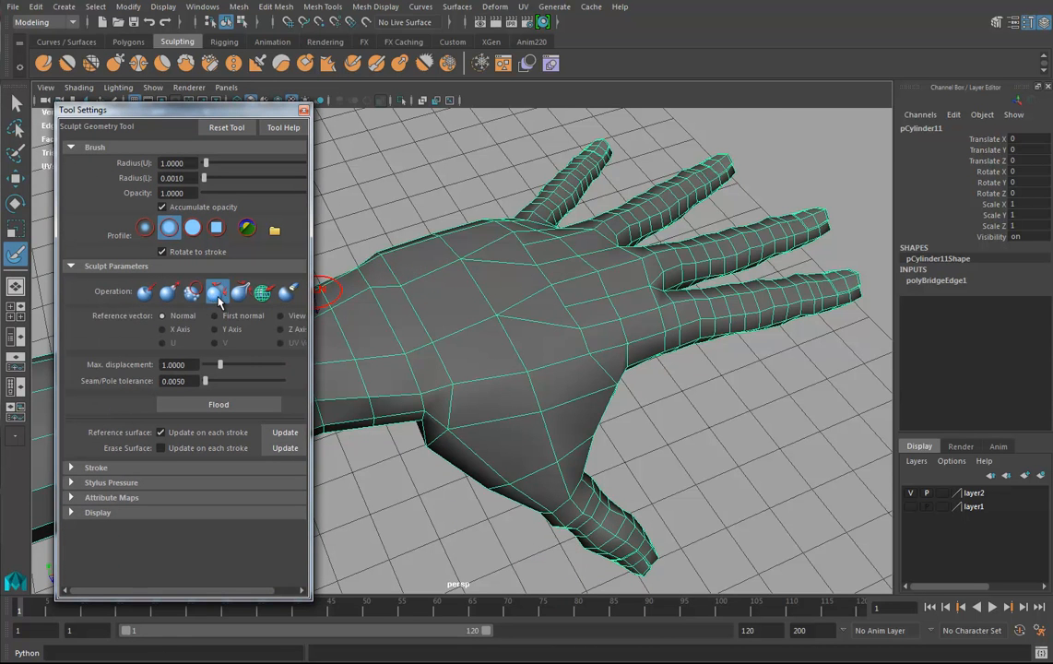
Enlarge the brush radius to 1.6109 and relax the mesh around the wrist and the base of the thumb
{"action": "left_click_drag", "start_coordinate": [450, 336], "coordinate": [392, 334], "text": "alt"}
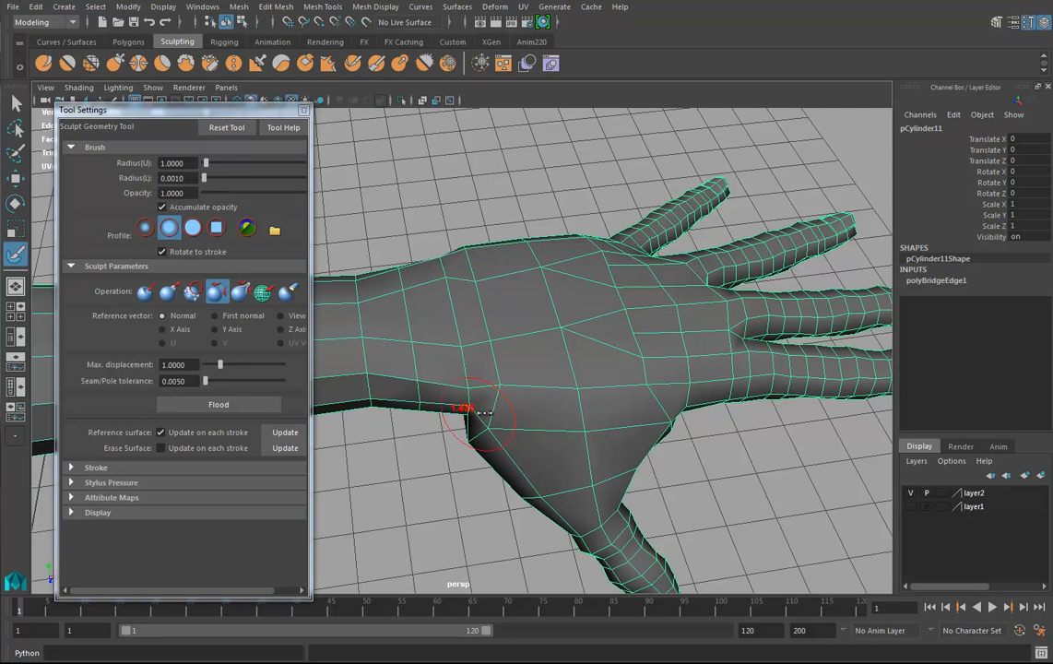
{"action": "mouse_move", "coordinate": [486, 413]}
{"action": "left_mouse_down"}
{"action": "mouse_move", "coordinate": [525, 413]}
{"action": "mouse_move", "coordinate": [451, 388]}
{"action": "mouse_move", "coordinate": [489, 322]}
{"action": "mouse_move", "coordinate": [571, 330]}
{"action": "left_mouse_up"}
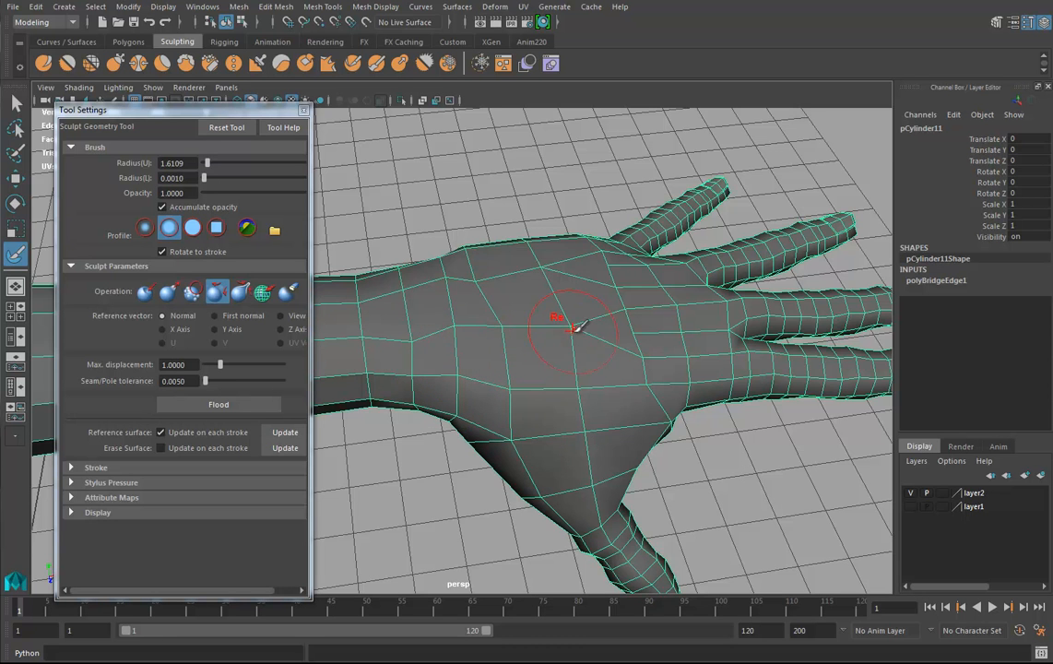
{"action": "mouse_move", "coordinate": [624, 358]}
{"action": "left_mouse_down", "text": "alt"}
{"action": "mouse_move", "coordinate": [609, 376]}
{"action": "mouse_move", "coordinate": [607, 336]}
{"action": "left_mouse_up", "text": "alt"}
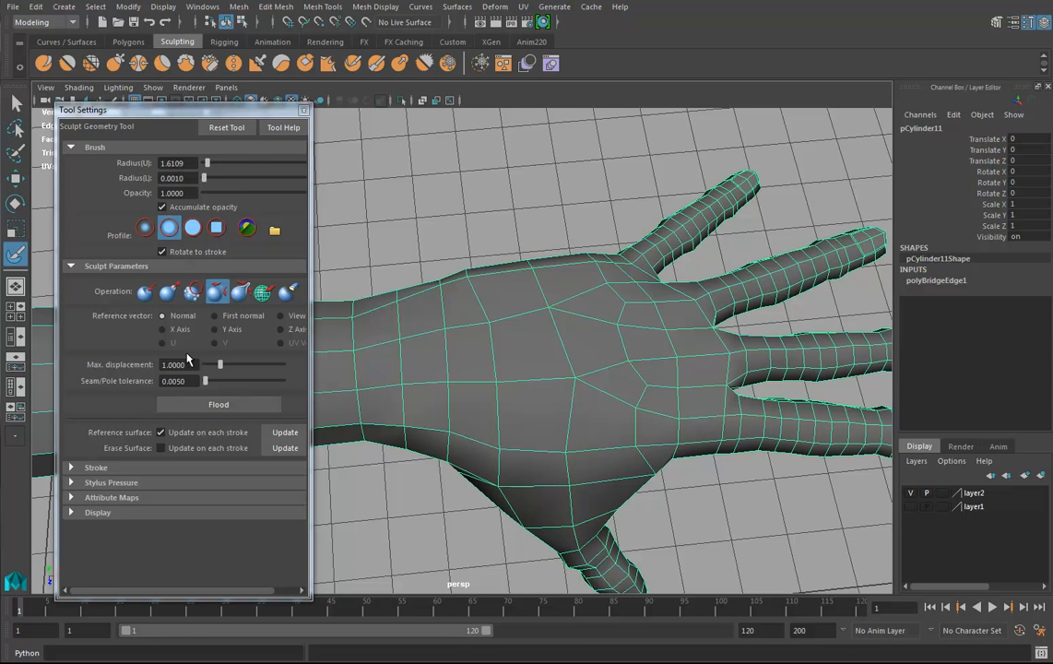
Undo the last relax strokes around the wrist
{"action": "left_click_drag", "start_coordinate": [535, 396], "coordinate": [569, 364], "text": "alt"}
{"action": "left_click_drag", "start_coordinate": [558, 311], "coordinate": [414, 364], "text": "alt"}
{"action": "right_click_drag", "start_coordinate": [395, 376], "coordinate": [521, 391], "text": "alt"}
{"action": "key", "text": "ctrl+z"}
{"action": "key", "text": "ctrl+z"}
{"action": "key", "text": "ctrl+z"}
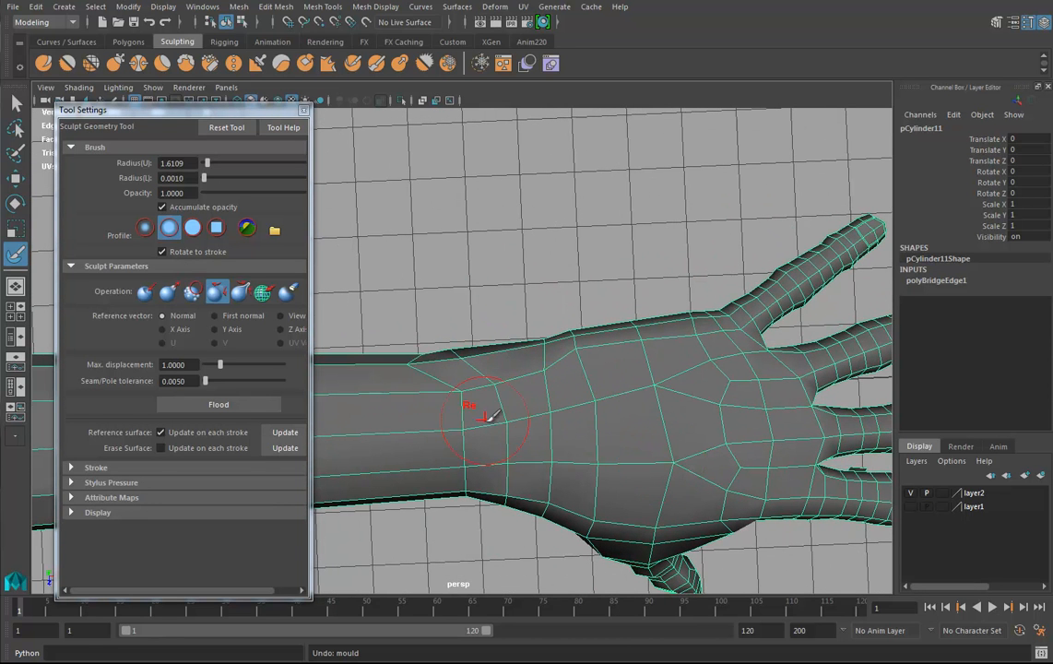
{"action": "key", "text": "ctrl+z"}
Relax the palm side of the hand and the thumb base, and leave the sculpt tool with its settings closed
{"action": "mouse_move", "coordinate": [553, 458]}
{"action": "left_mouse_down", "text": "alt"}
{"action": "mouse_move", "coordinate": [629, 364]}
{"action": "mouse_move", "coordinate": [616, 437]}
{"action": "mouse_move", "coordinate": [590, 370]}
{"action": "mouse_move", "coordinate": [686, 425]}
{"action": "mouse_move", "coordinate": [616, 461]}
{"action": "mouse_move", "coordinate": [611, 404]}
{"action": "left_mouse_up", "text": "alt"}
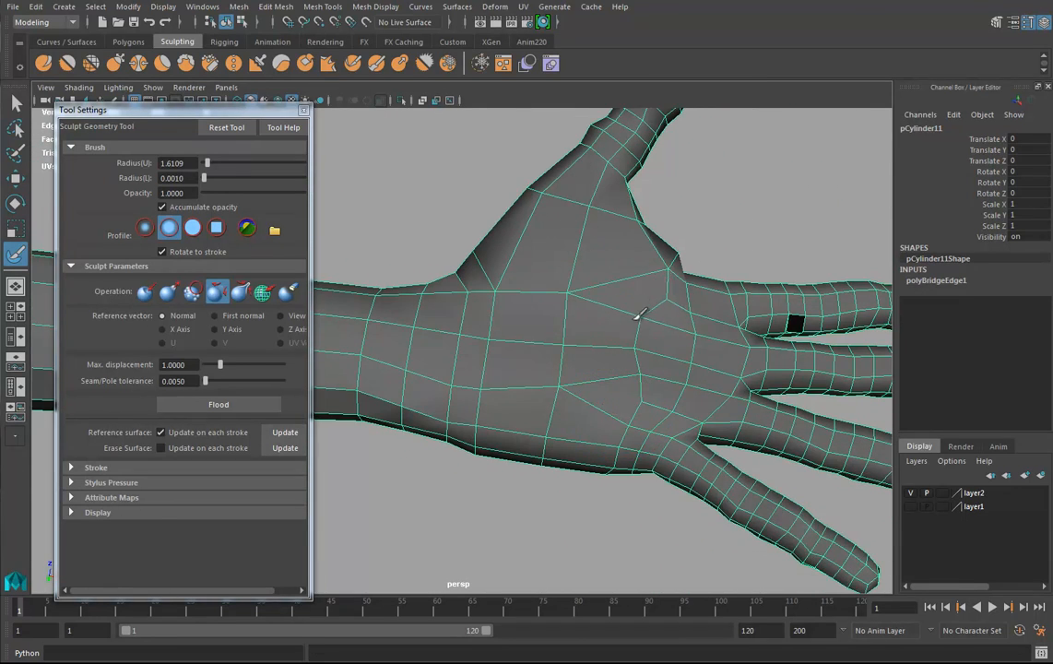
{"action": "mouse_move", "coordinate": [646, 293]}
{"action": "left_mouse_down", "text": "alt"}
{"action": "mouse_move", "coordinate": [611, 357]}
{"action": "mouse_move", "coordinate": [622, 364]}
{"action": "mouse_move", "coordinate": [658, 343]}
{"action": "mouse_move", "coordinate": [630, 347]}
{"action": "mouse_move", "coordinate": [598, 403]}
{"action": "left_mouse_up", "text": "alt"}
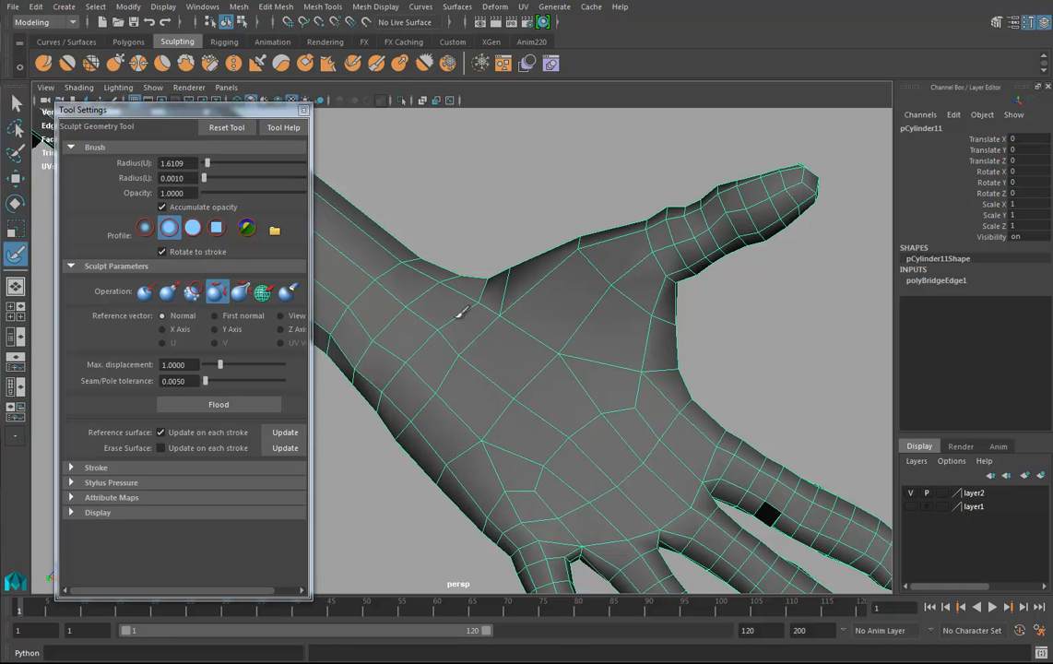
{"action": "left_click_drag", "start_coordinate": [498, 301], "coordinate": [549, 355], "text": "alt"}
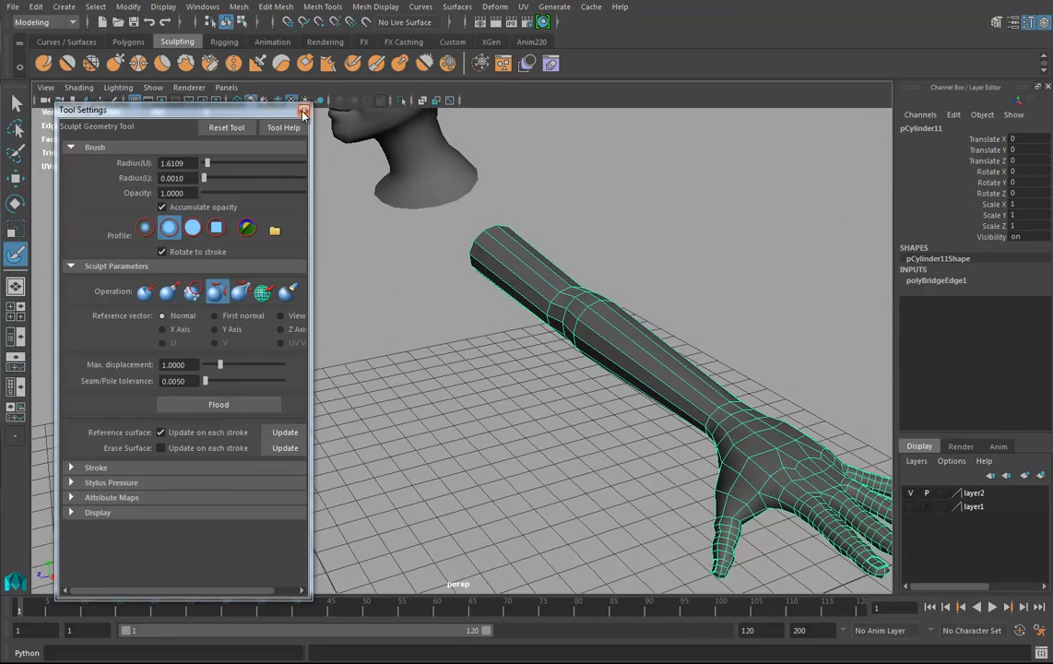
{"action": "left_click", "coordinate": [303, 112]}
{"action": "key", "text": "w"}
Insert an edge loop around the forearm about midway between the elbow and the wrist
{"action": "left_click_drag", "start_coordinate": [512, 383], "coordinate": [583, 451], "text": "alt"}
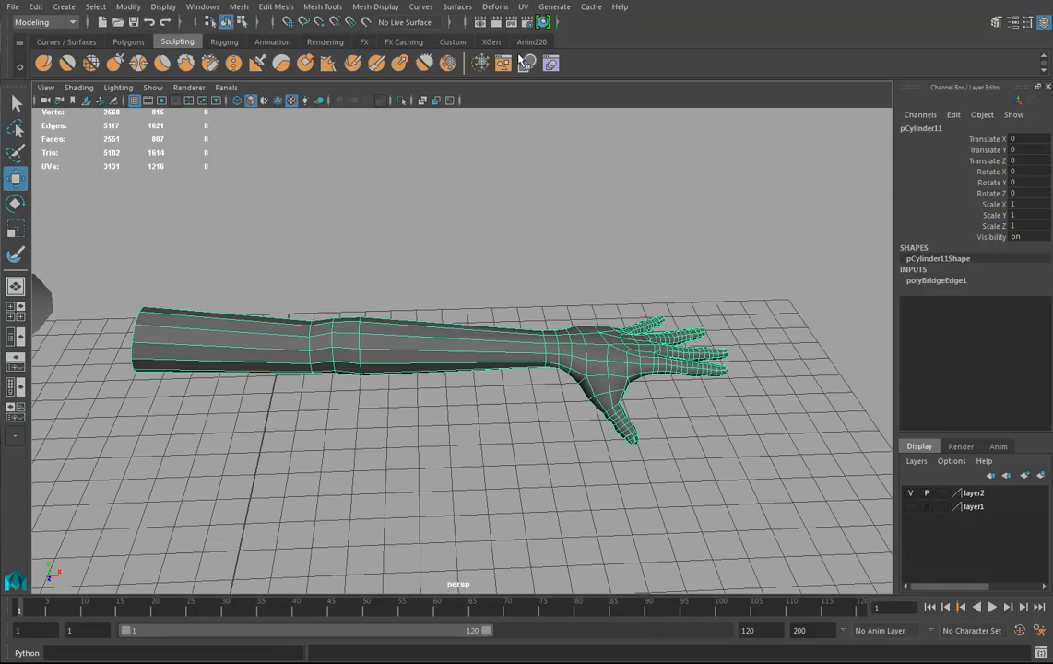
{"action": "left_click", "coordinate": [453, 42]}
{"action": "left_click_drag", "start_coordinate": [528, 372], "coordinate": [416, 189], "text": "alt"}
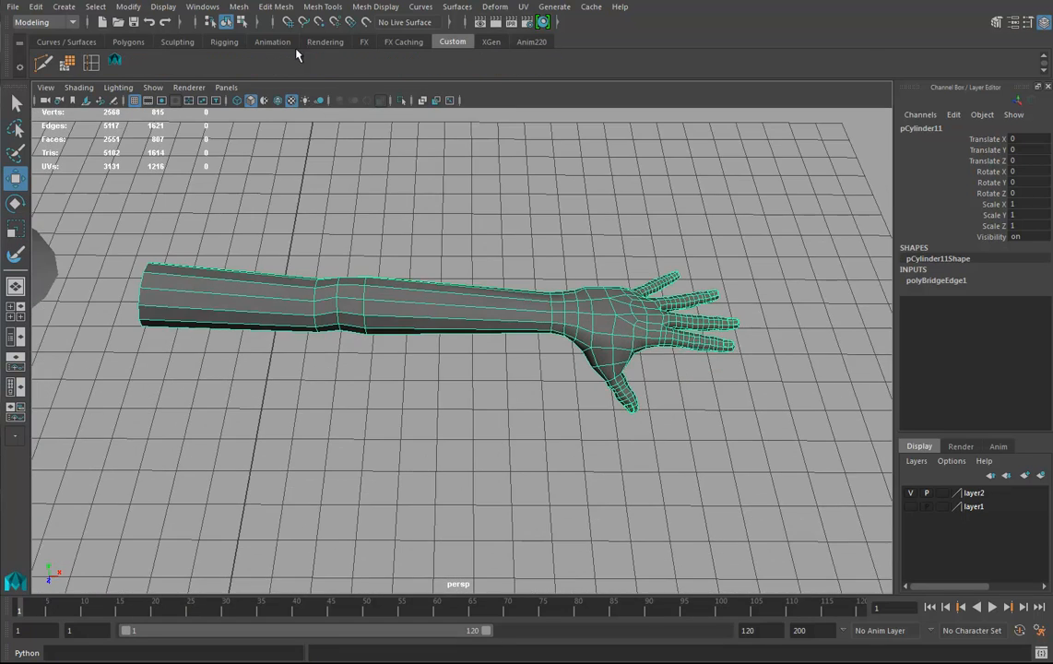
{"action": "left_click", "coordinate": [73, 67]}
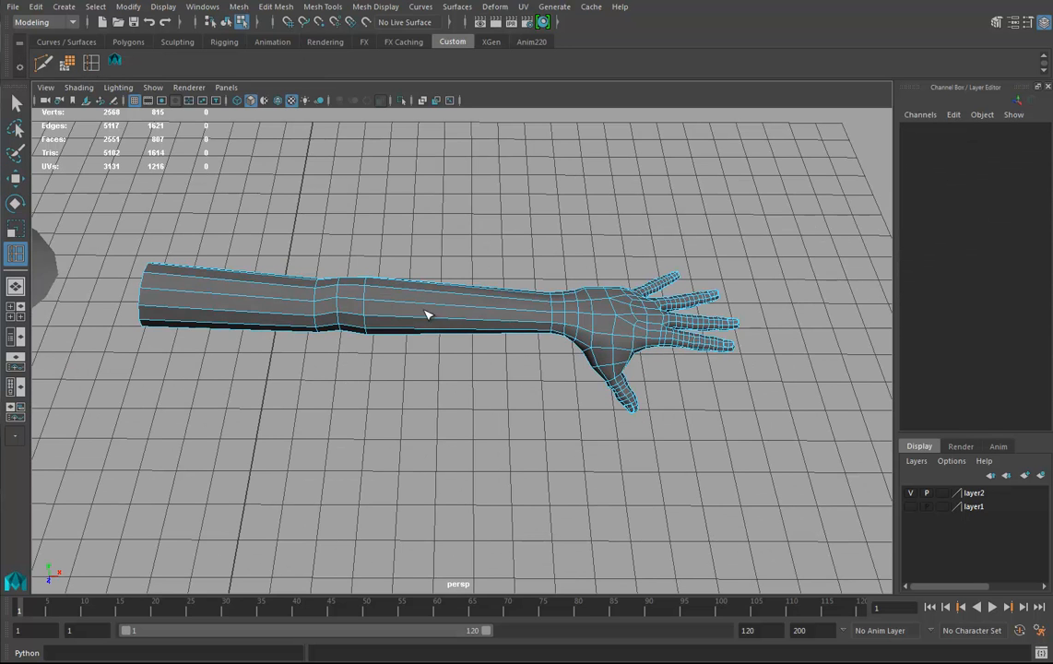
{"action": "left_click", "coordinate": [457, 304], "text": "ctrl"}
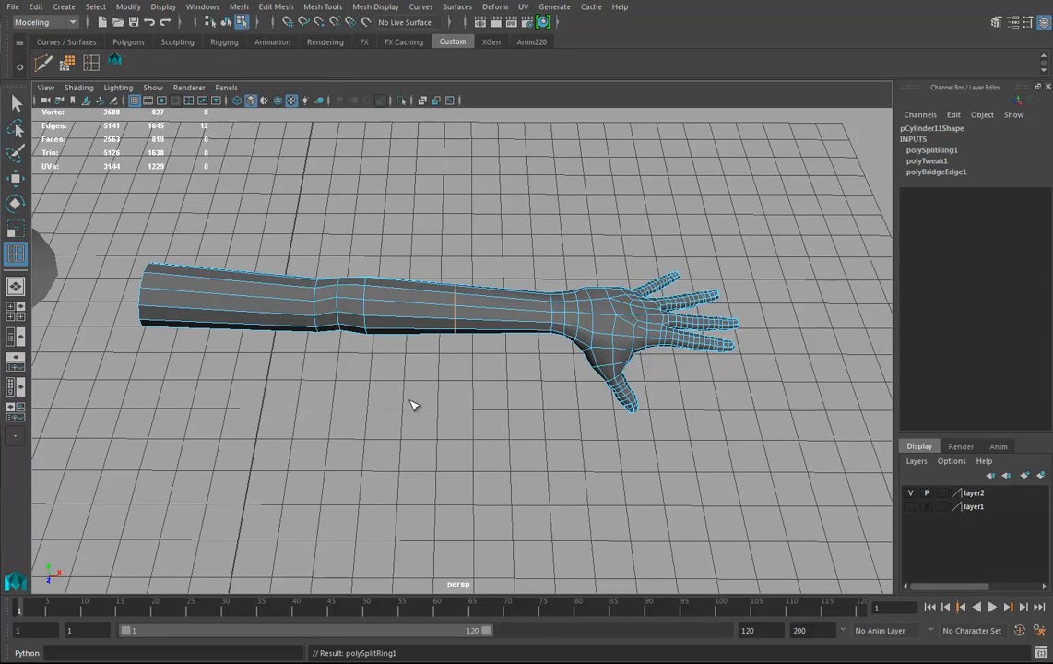
Change the forearm edge loop's split type to Multi and raise its divisions to 5 evenly spaced loops
{"action": "left_click", "coordinate": [25, 180]}
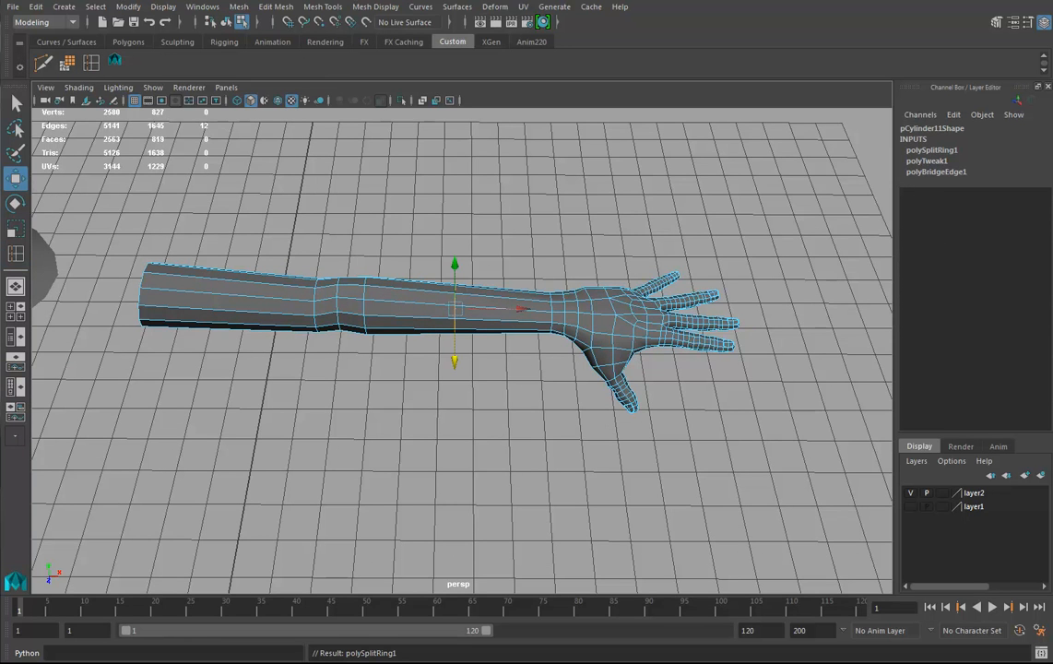
{"action": "left_click", "coordinate": [940, 151]}
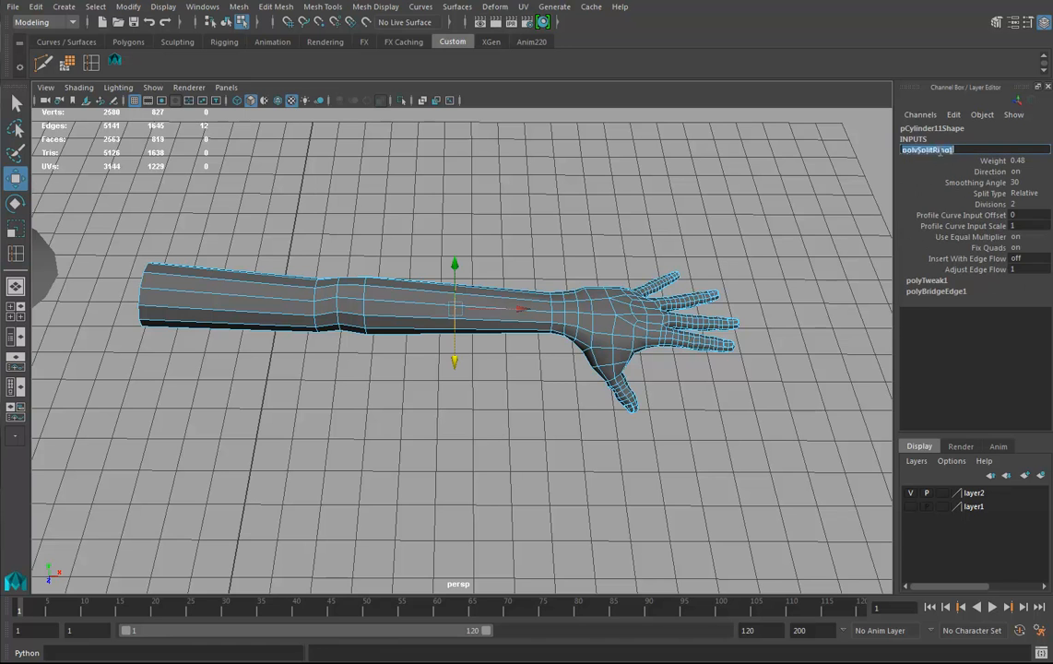
{"action": "left_click", "coordinate": [1038, 195]}
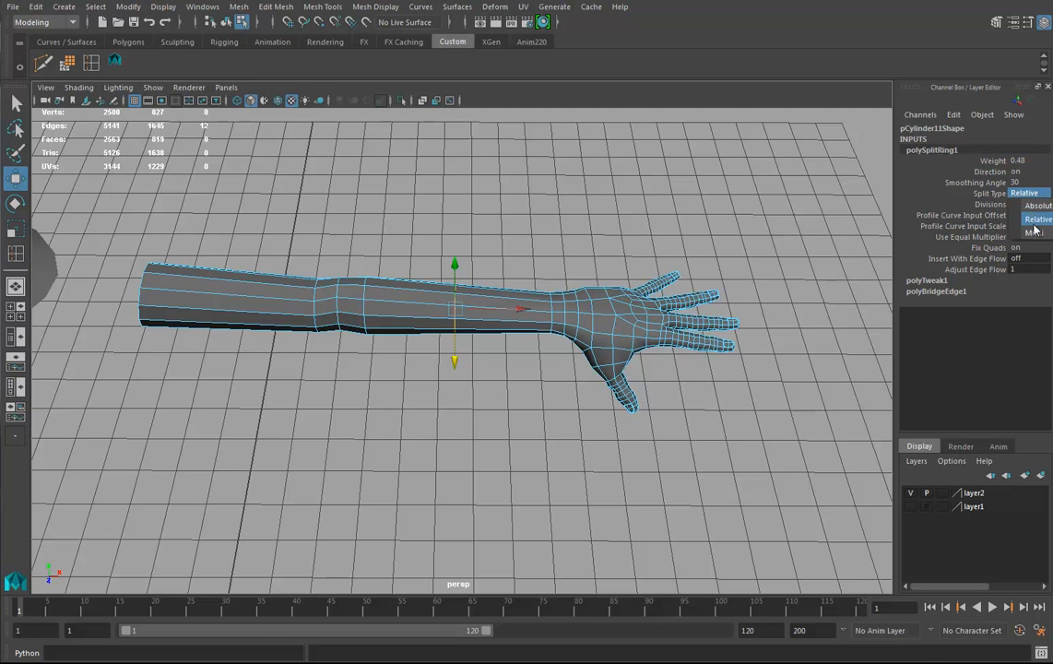
{"action": "left_click", "coordinate": [1026, 226]}
{"action": "left_click", "coordinate": [989, 203]}
{"action": "middle_click_drag", "start_coordinate": [517, 293], "coordinate": [544, 291]}
{"action": "left_click_drag", "start_coordinate": [544, 293], "coordinate": [530, 341], "text": "alt"}
Insert an edge loop around the upper arm between the shoulder opening and the elbow
{"action": "left_click", "coordinate": [320, 296]}
{"action": "key", "text": "y"}
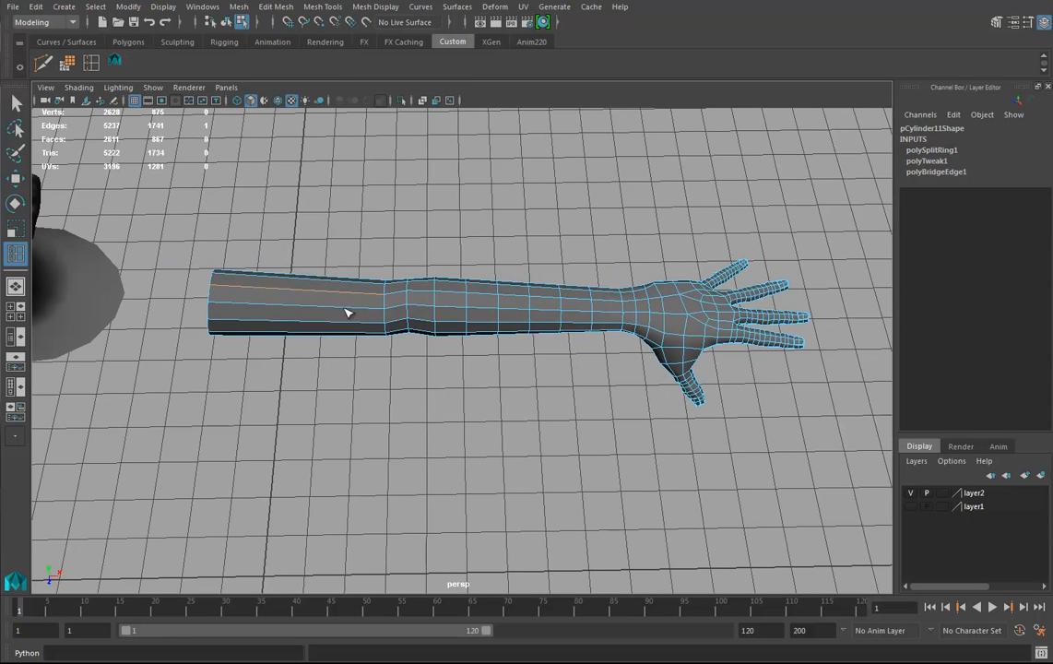
{"action": "left_click", "coordinate": [314, 294]}
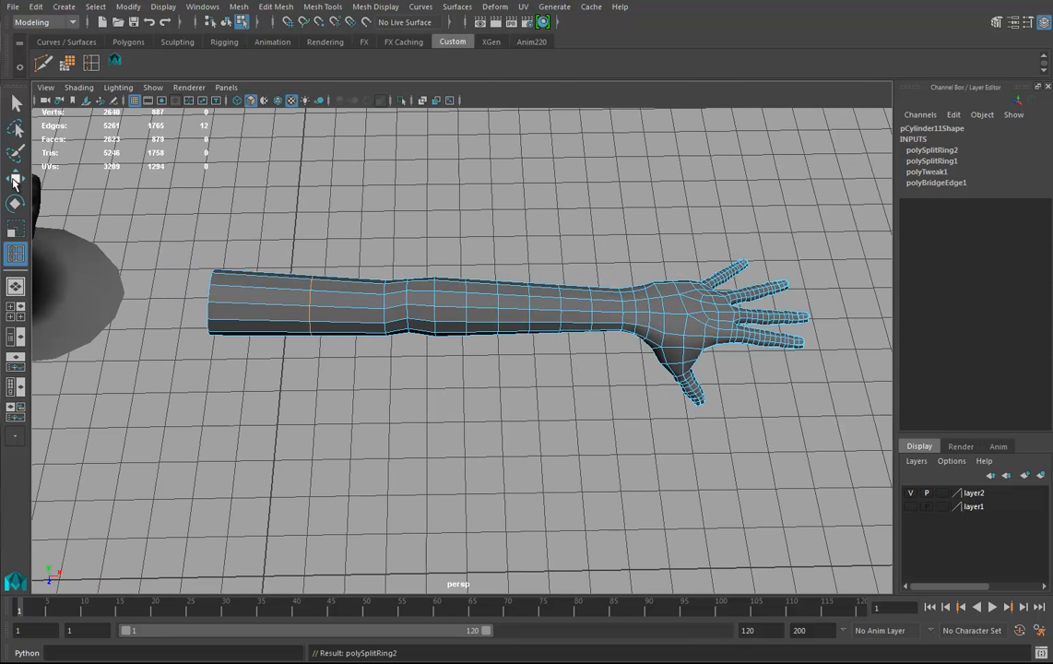
{"action": "left_click", "coordinate": [15, 180]}
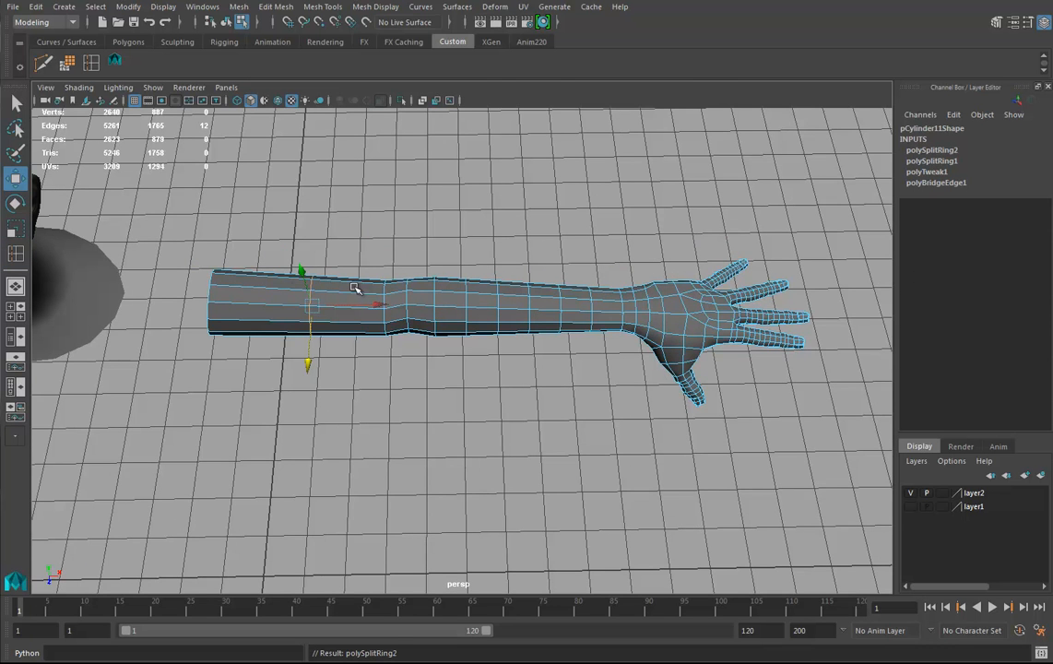
{"action": "middle_click_drag", "start_coordinate": [343, 287], "coordinate": [343, 306], "text": "alt"}
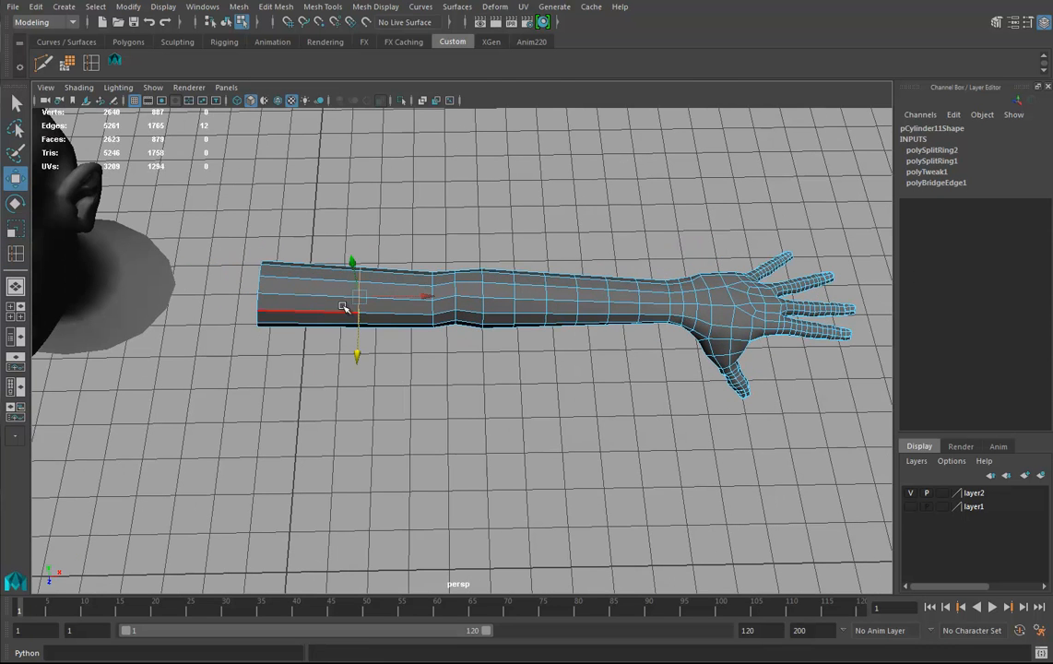
Change the upper arm edge loop's split type to Multi and set its divisions to 5
{"action": "left_click", "coordinate": [926, 149]}
{"action": "left_click", "coordinate": [1031, 193]}
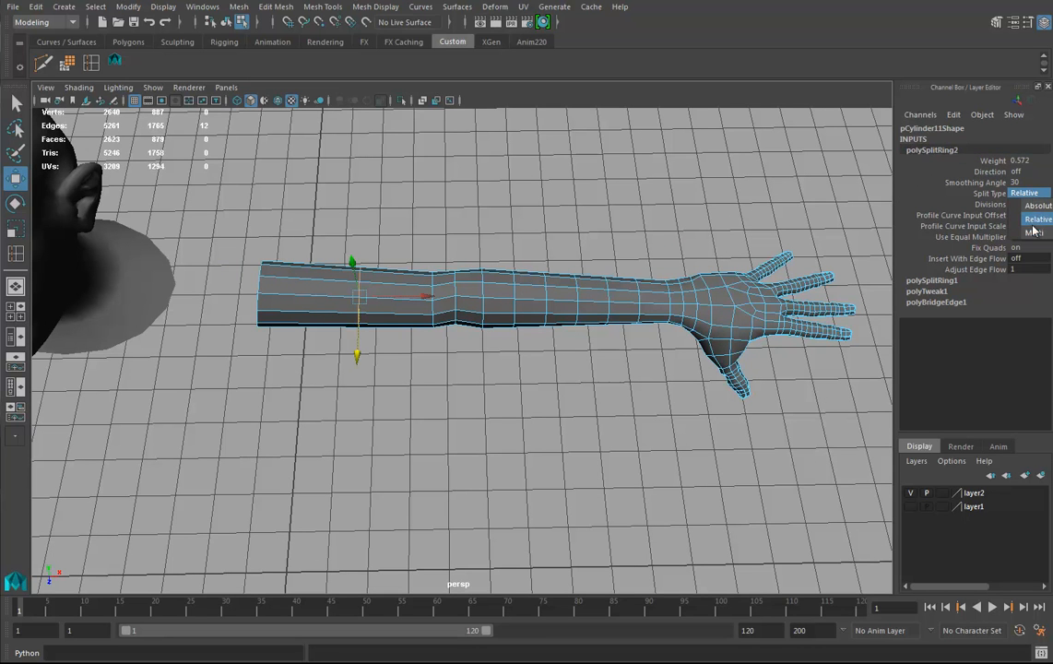
{"action": "left_click", "coordinate": [1033, 232]}
{"action": "left_click", "coordinate": [991, 203]}
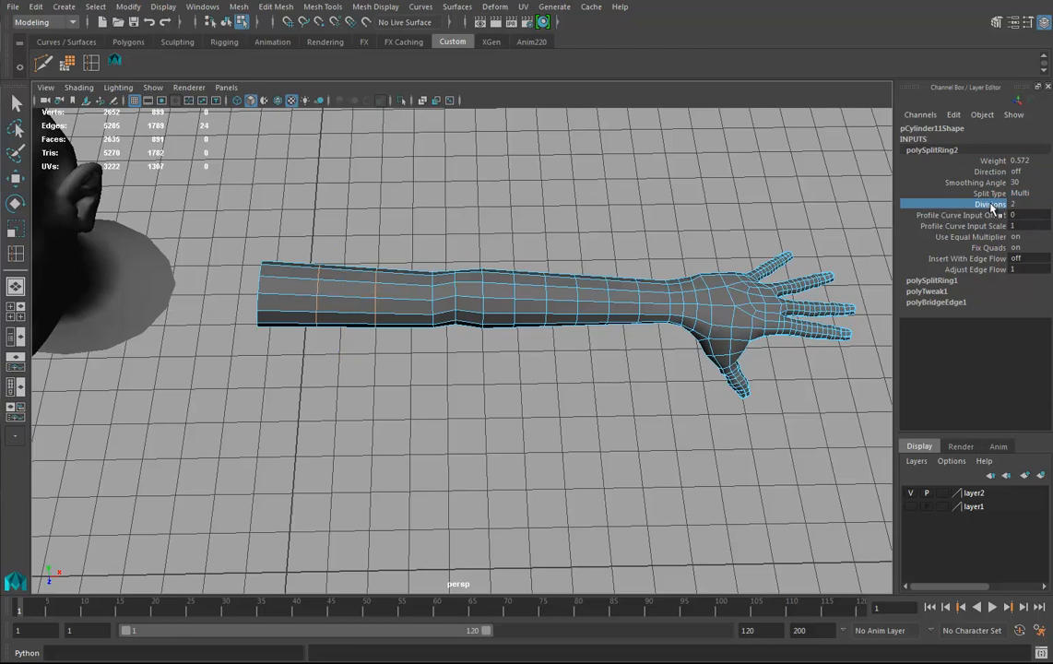
{"action": "middle_click_drag", "start_coordinate": [670, 255], "coordinate": [682, 255]}
{"action": "left_click_drag", "start_coordinate": [683, 257], "coordinate": [498, 260], "text": "alt"}
{"action": "scroll", "coordinate": [410, 355], "scroll_direction": "up", "scroll_amount": 3}
{"action": "middle_click_drag", "start_coordinate": [496, 342], "coordinate": [502, 342]}
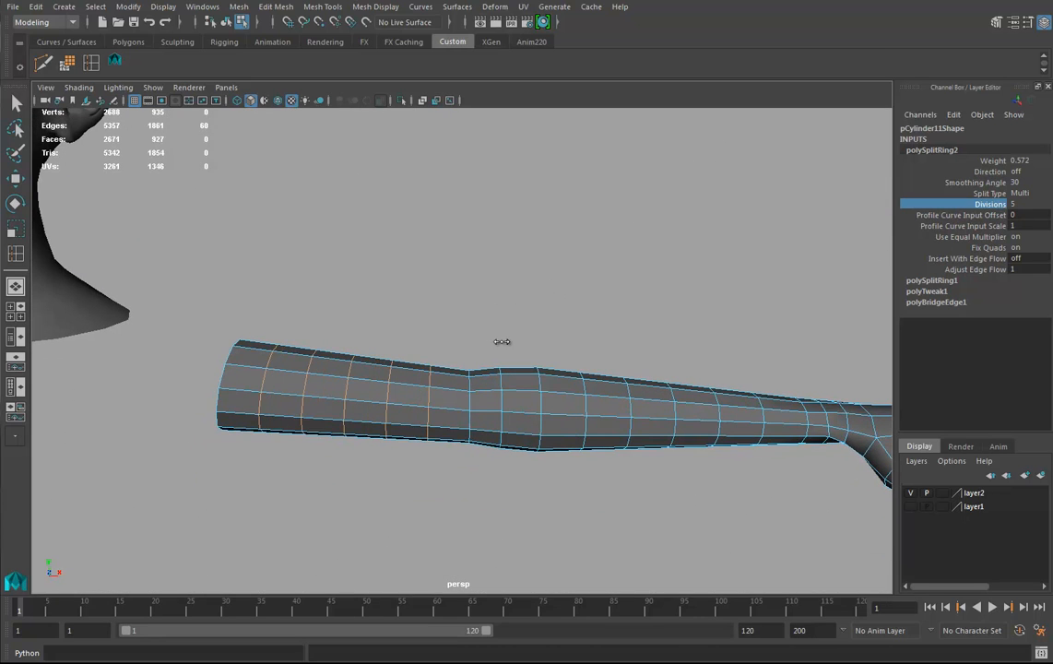
{"action": "mouse_move", "coordinate": [500, 347]}
{"action": "left_mouse_down", "text": "alt"}
{"action": "mouse_move", "coordinate": [501, 454]}
{"action": "mouse_move", "coordinate": [489, 368]}
{"action": "mouse_move", "coordinate": [446, 389]}
{"action": "mouse_move", "coordinate": [442, 380]}
{"action": "mouse_move", "coordinate": [503, 367]}
{"action": "left_mouse_up", "text": "alt"}
{"action": "left_click_drag", "start_coordinate": [466, 282], "coordinate": [476, 266], "text": "alt"}
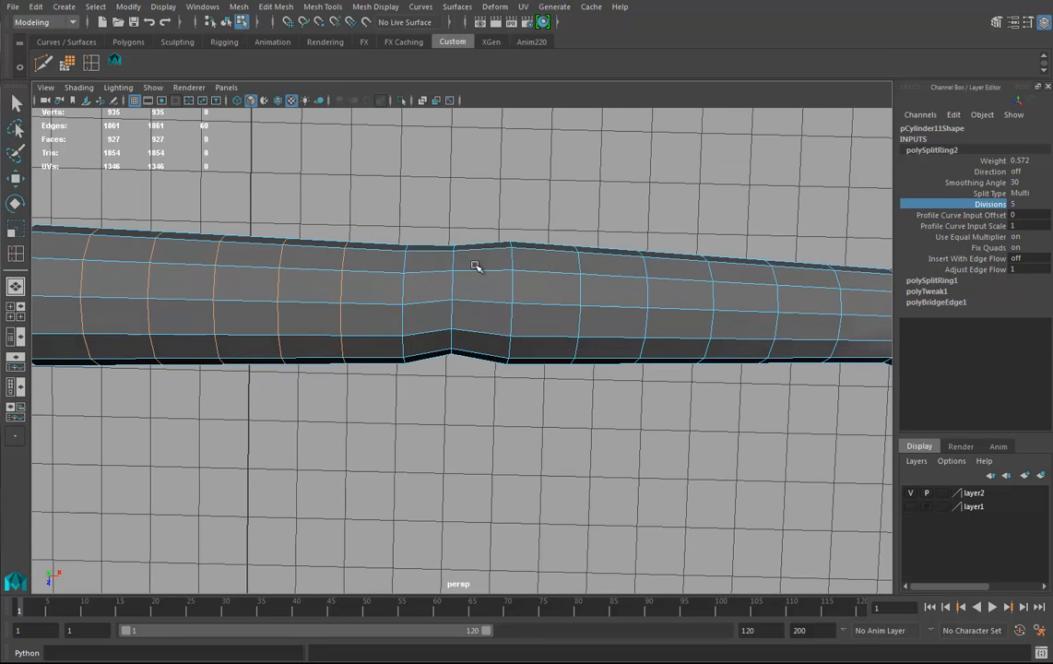
In the top view, select the back vertices of the loop on the elbow's upper-arm side and move them slightly outward
{"action": "key", "text": "space"}
{"action": "left_click", "coordinate": [415, 274]}
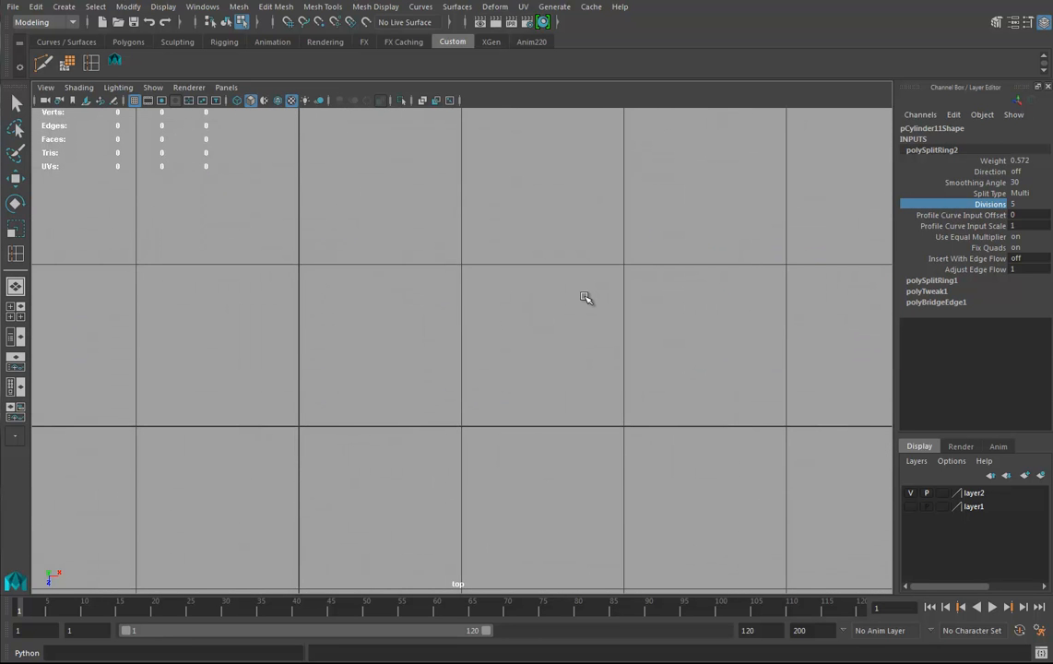
{"action": "key", "text": "f"}
{"action": "scroll", "coordinate": [613, 285], "scroll_direction": "down", "scroll_amount": 6}
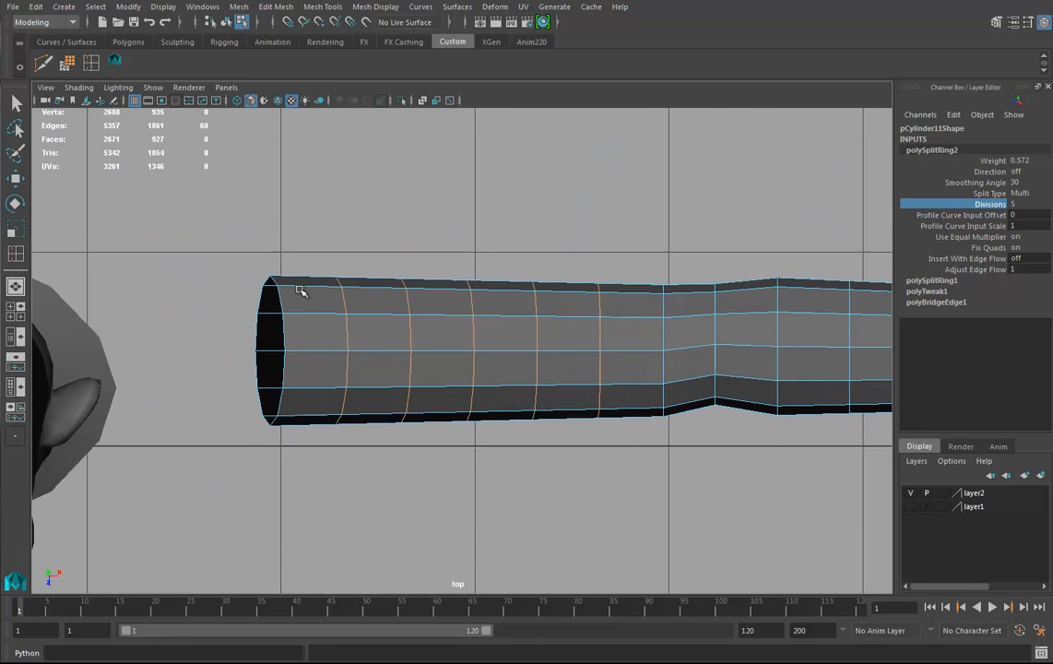
{"action": "middle_click_drag", "start_coordinate": [498, 307], "coordinate": [456, 307], "text": "alt"}
{"action": "right_click_drag", "start_coordinate": [462, 244], "coordinate": [389, 254]}
{"action": "key", "text": "w"}
{"action": "left_click_drag", "start_coordinate": [420, 241], "coordinate": [451, 264]}
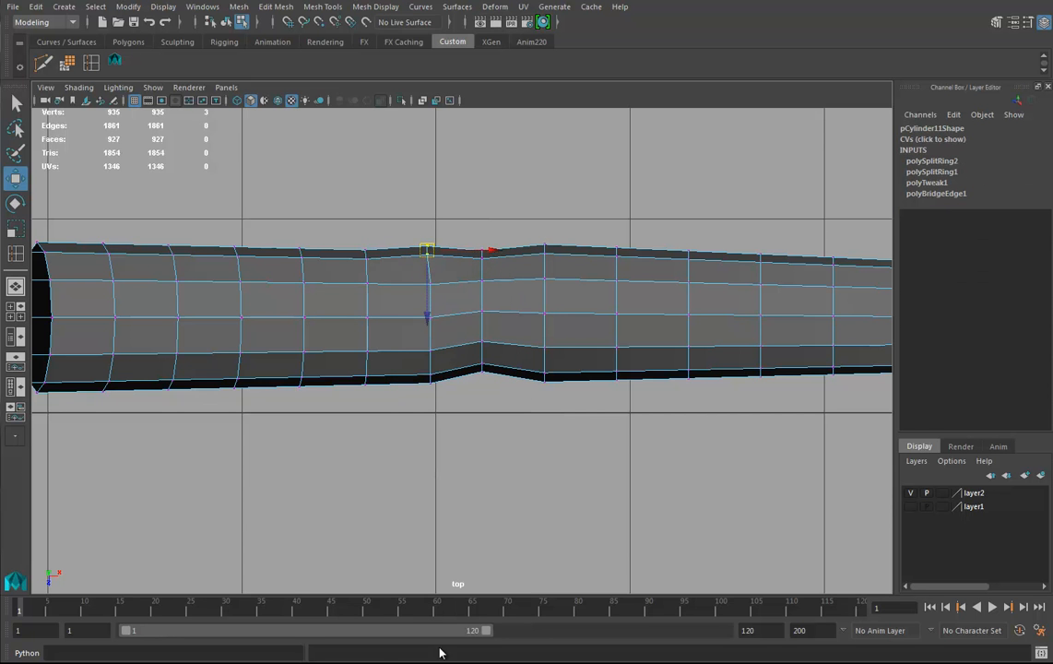
Following the arm topology reference, slice two slanted edge loops on either side of the central elbow loop, converging toward the inner bend
{"action": "key", "text": "alt+Tab"}
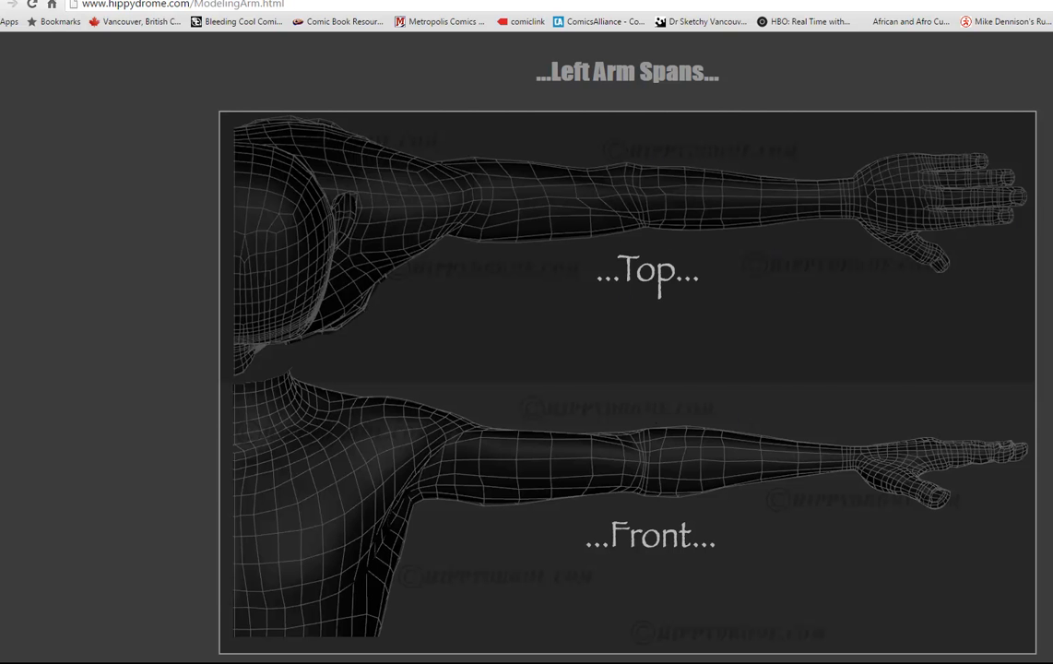
{"action": "key", "text": "alt+Tab"}
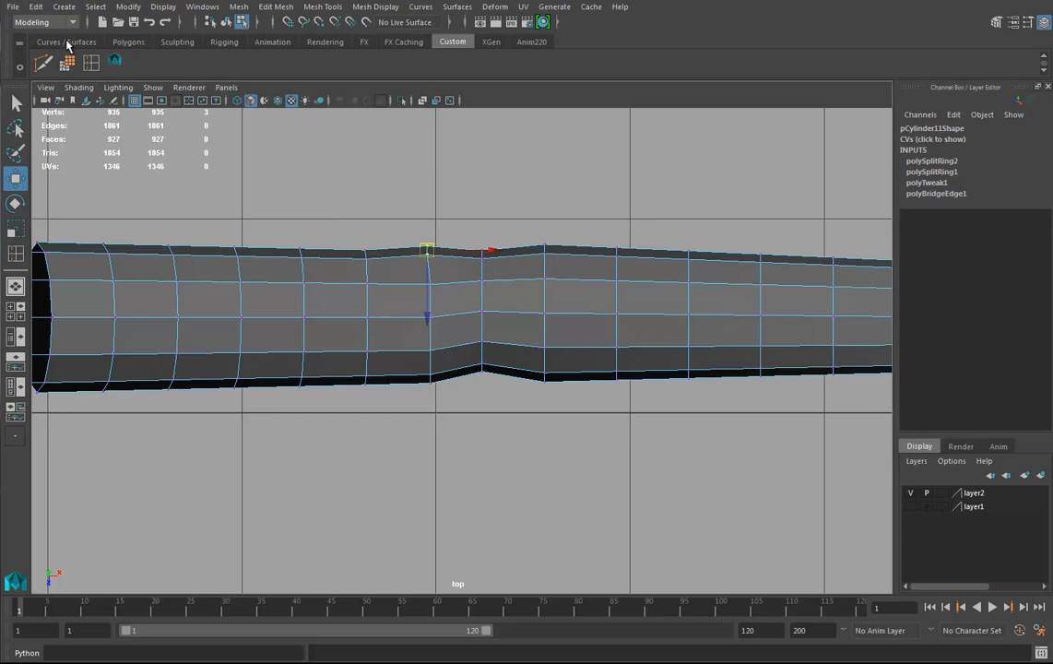
{"action": "left_click", "coordinate": [44, 65]}
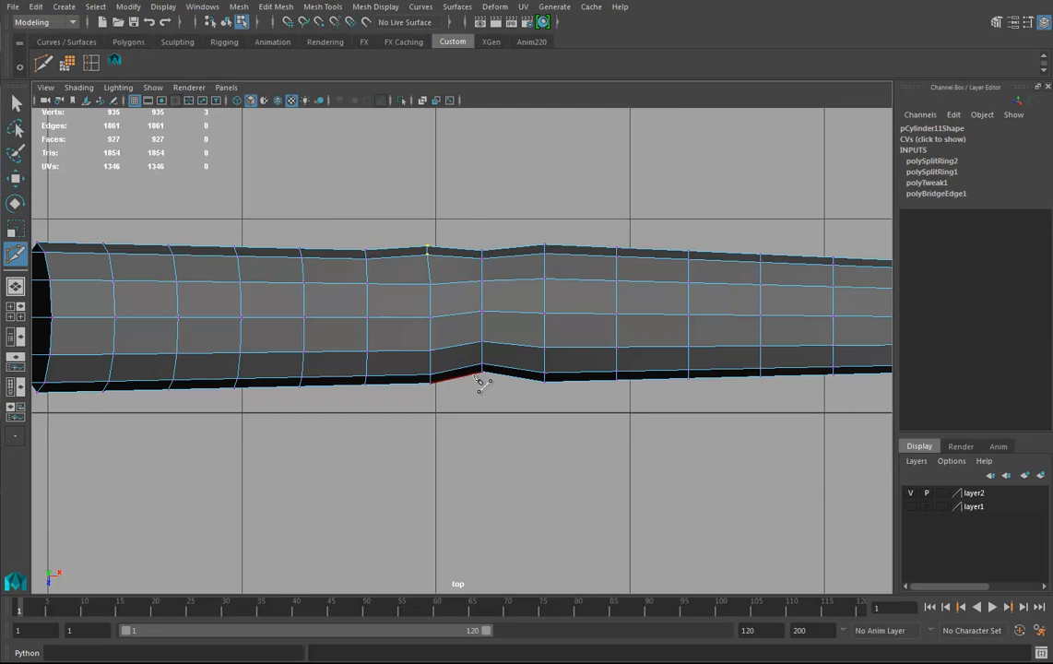
{"action": "left_click", "coordinate": [449, 224]}
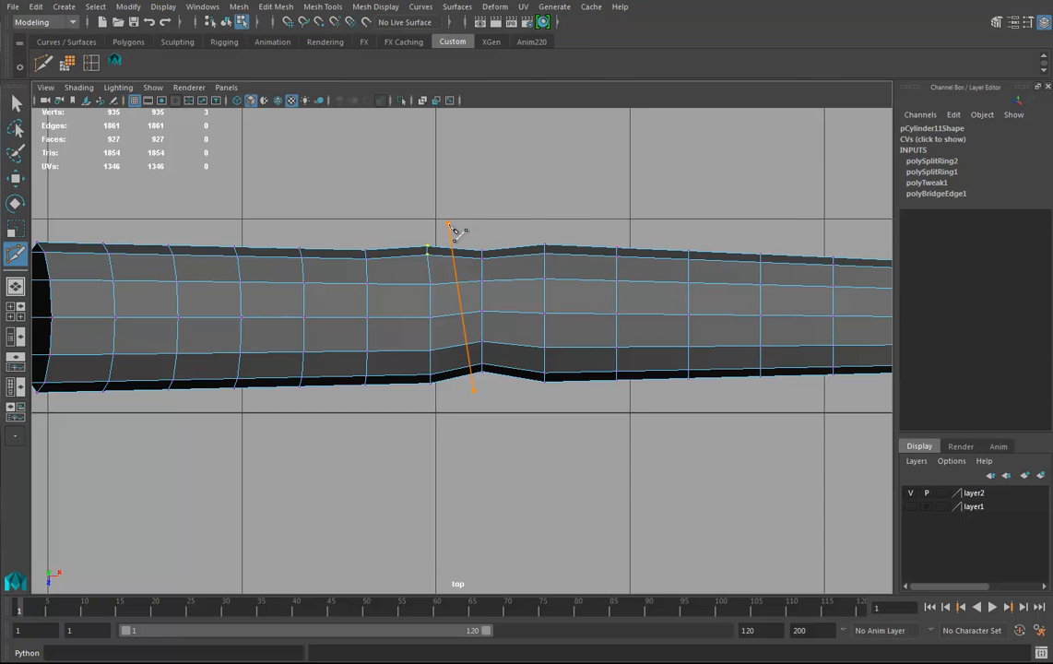
{"action": "key", "text": "Return"}
{"action": "left_click", "coordinate": [493, 389]}
{"action": "left_click", "coordinate": [511, 227]}
{"action": "key", "text": "Return"}
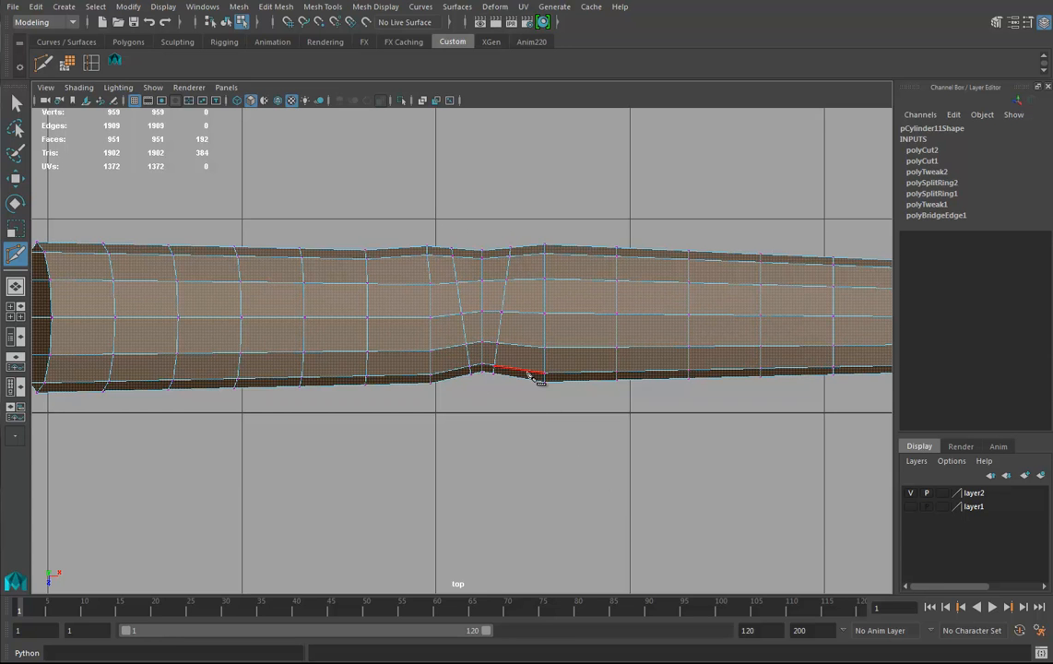
Return the arm mesh to object mode and the perspective view, and delete its construction history
{"action": "left_click", "coordinate": [14, 178]}
{"action": "right_click_drag", "start_coordinate": [429, 300], "coordinate": [456, 287]}
{"action": "scroll", "coordinate": [455, 287], "scroll_direction": "down", "scroll_amount": 5}
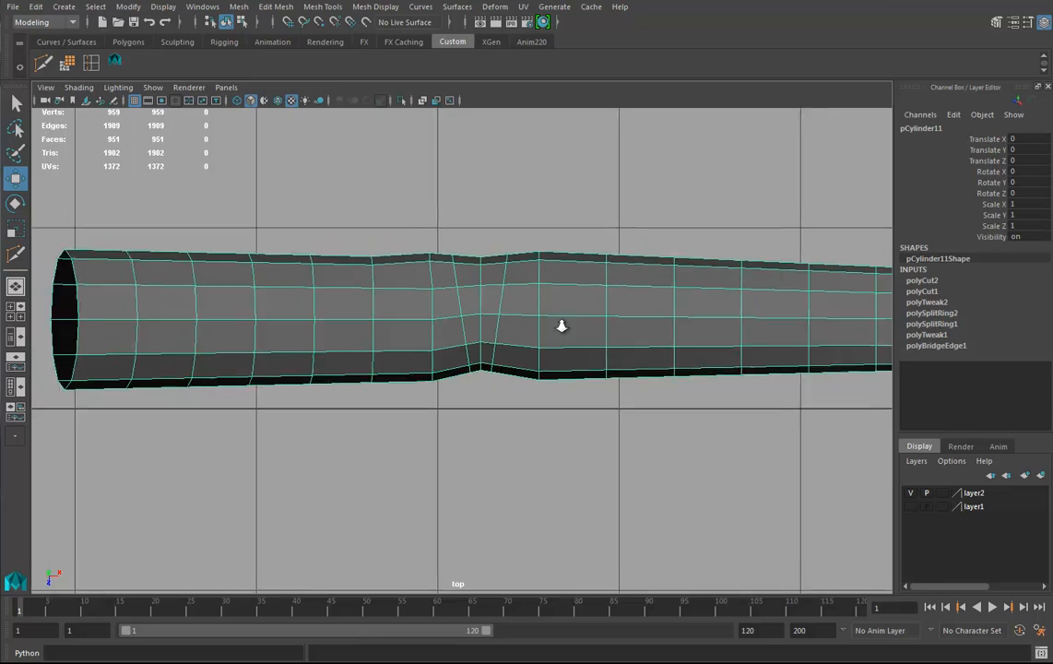
{"action": "key", "text": "space"}
{"action": "left_click_drag", "start_coordinate": [620, 301], "coordinate": [506, 290]}
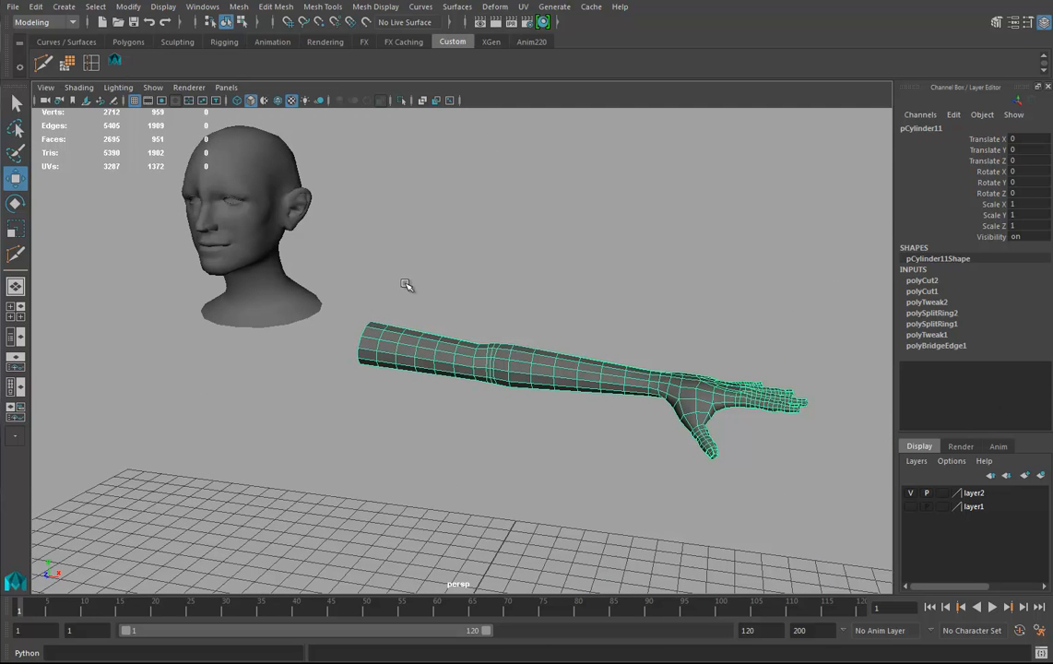
{"action": "key", "text": "alt+shift+d"}
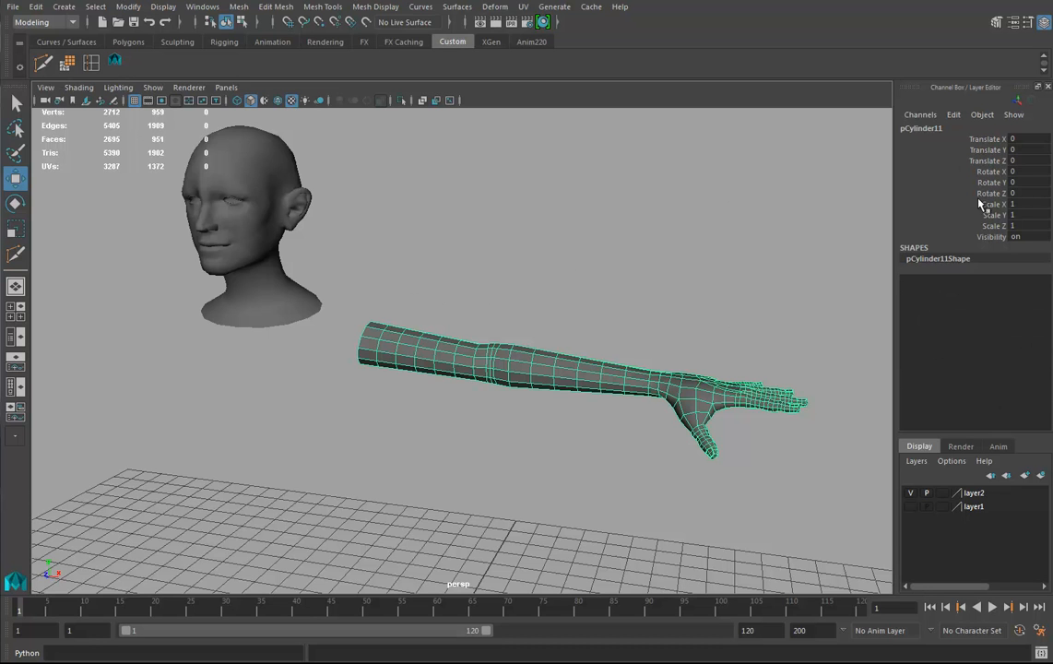
Rename the arm and hand object as Arm
{"action": "double_click", "coordinate": [931, 129]}
{"action": "type", "text": "Arm"}
{"action": "key", "text": "Return"}
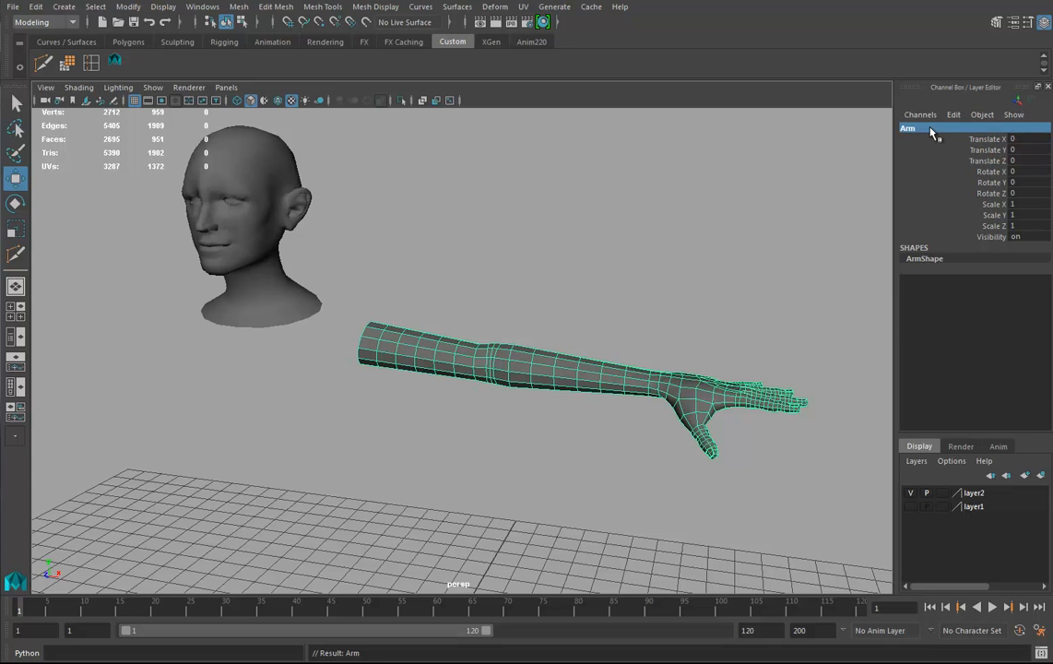